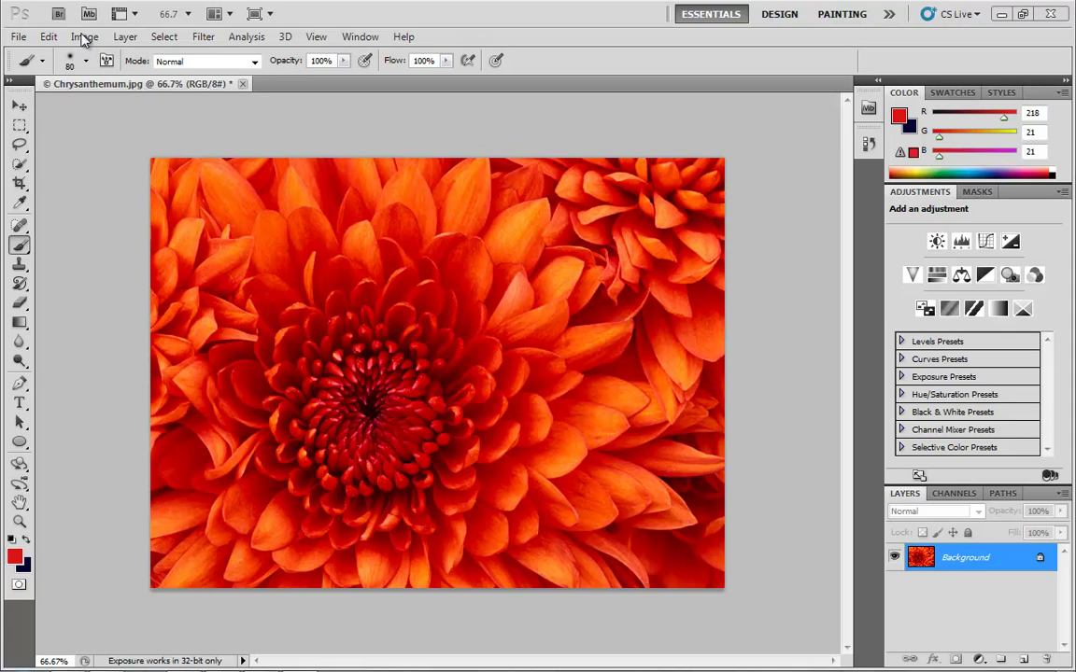
Browse the Image adjustments, the Layer menu and the fill/adjustment layer list without applying anything.
click(84, 36)
mouse_move(236, 82)
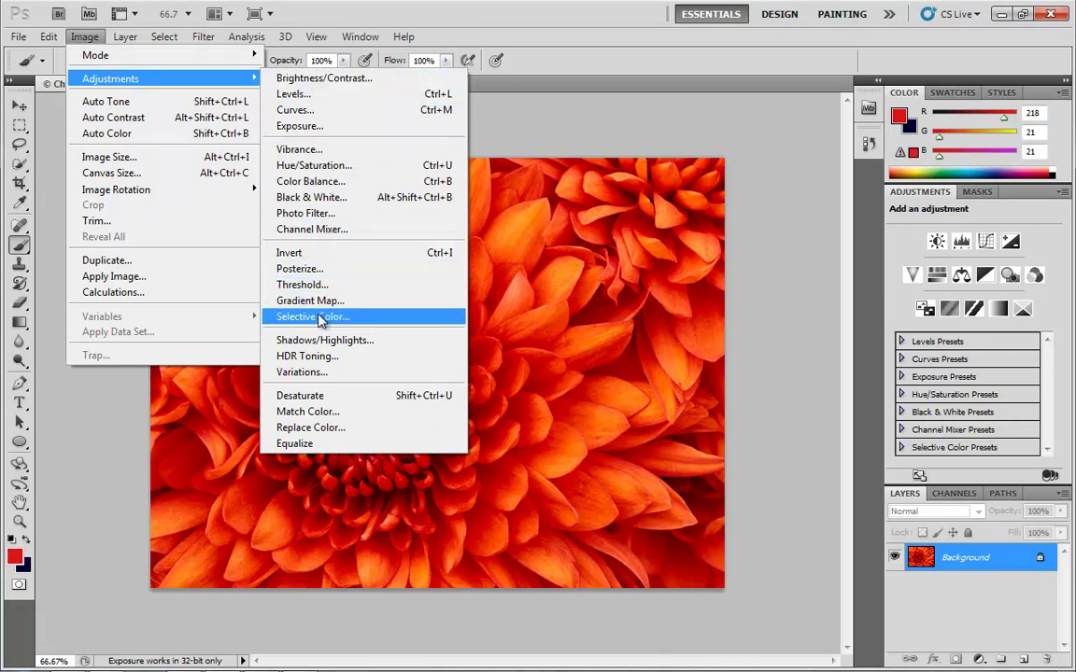
click(766, 213)
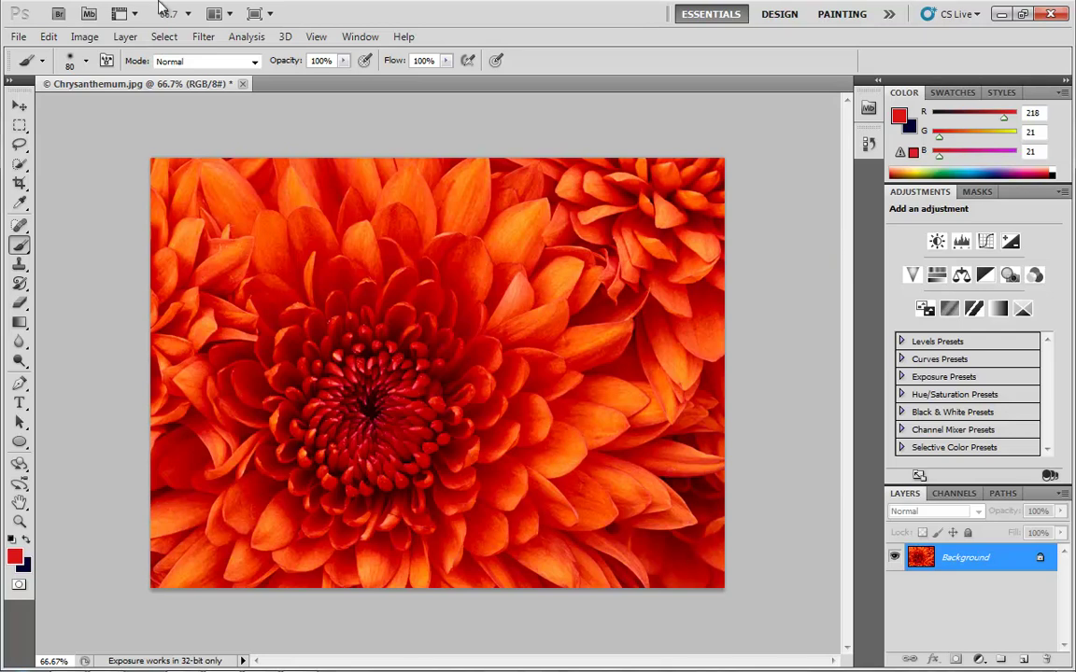
click(124, 39)
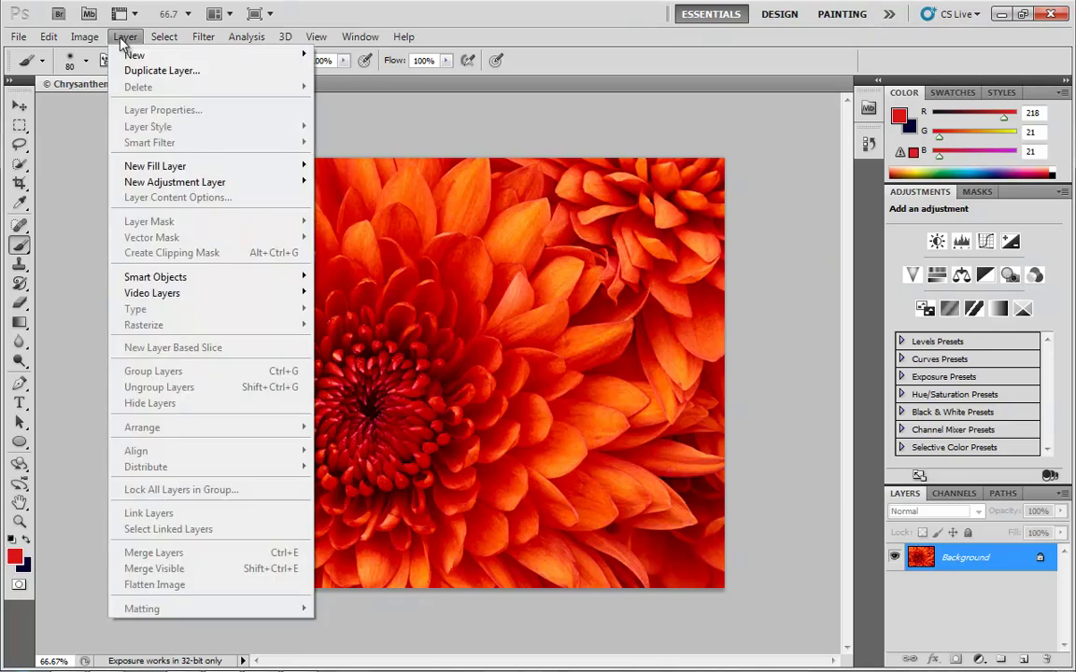
mouse_move(159, 182)
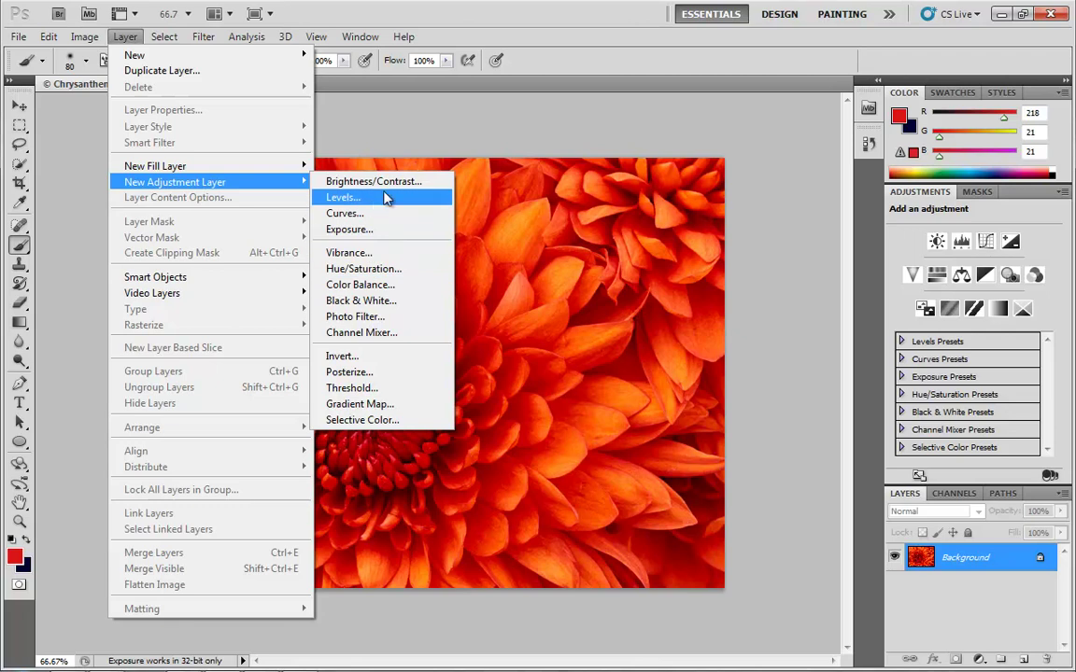
click(1025, 578)
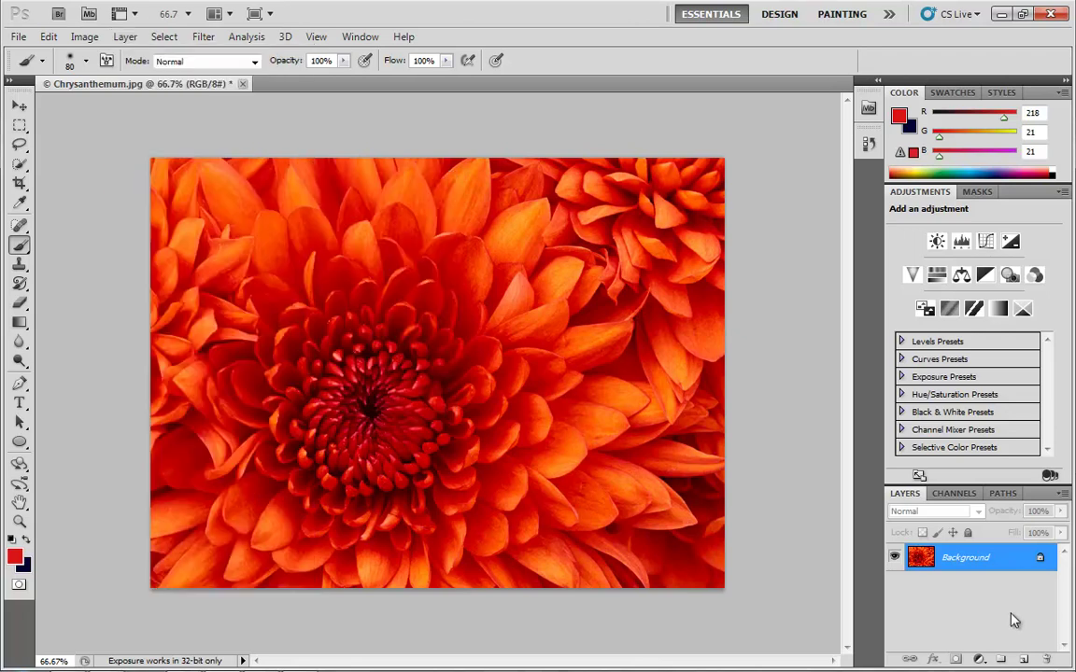
click(979, 660)
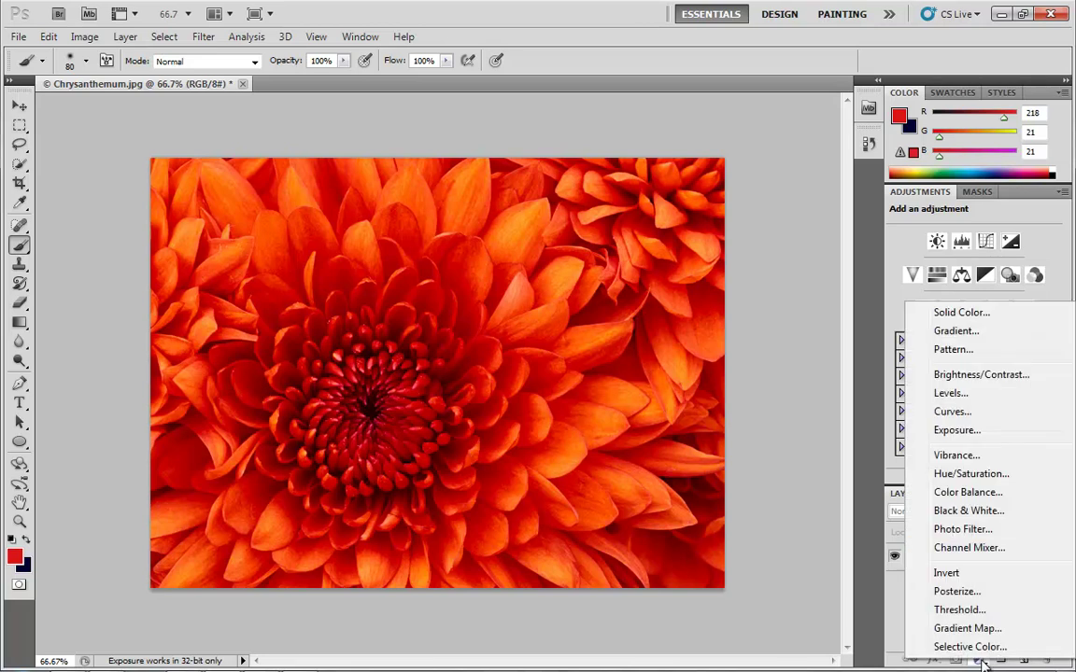
click(899, 624)
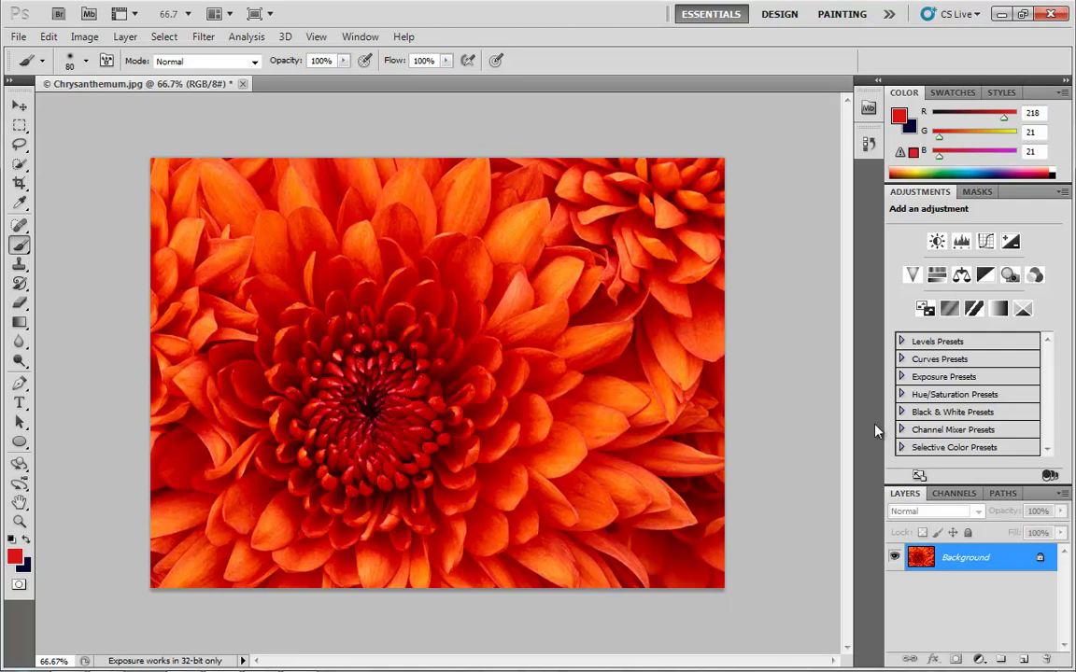
Add a trial Color Fill layer, try red and cyan, settle on green, then delete it.
click(980, 660)
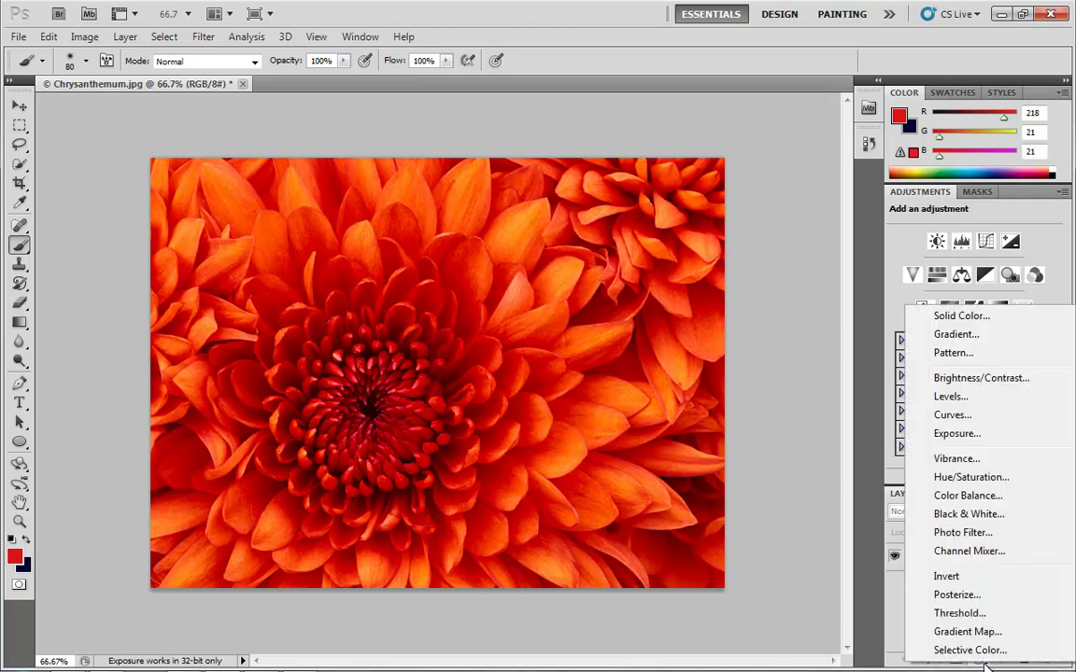
click(948, 316)
drag(630, 302, 736, 233)
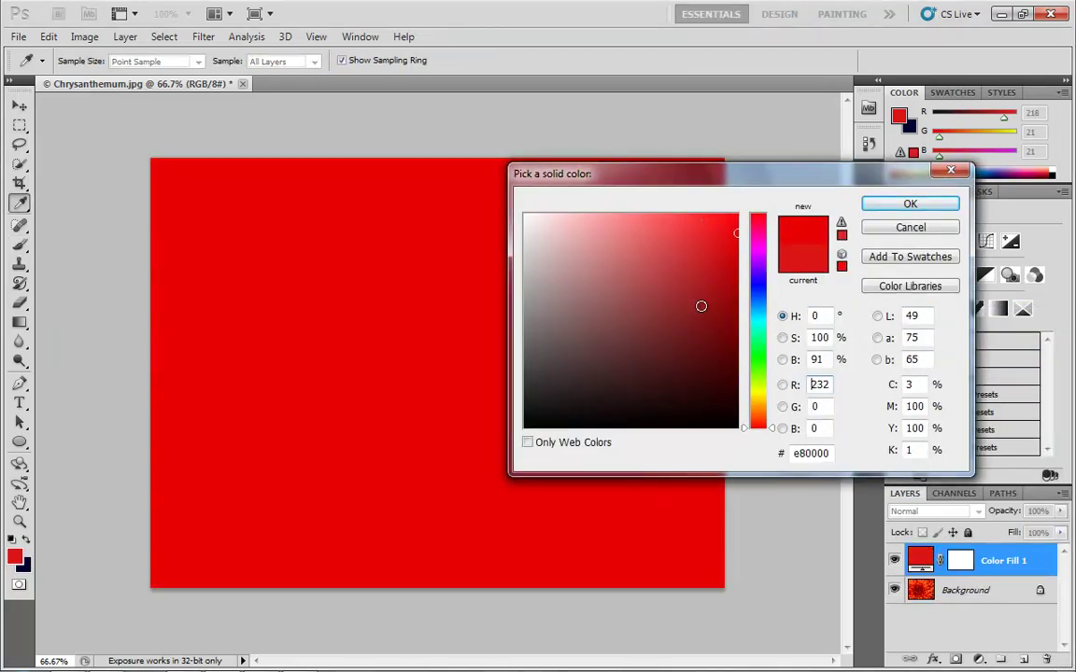
click(752, 359)
drag(753, 377, 753, 323)
click(945, 209)
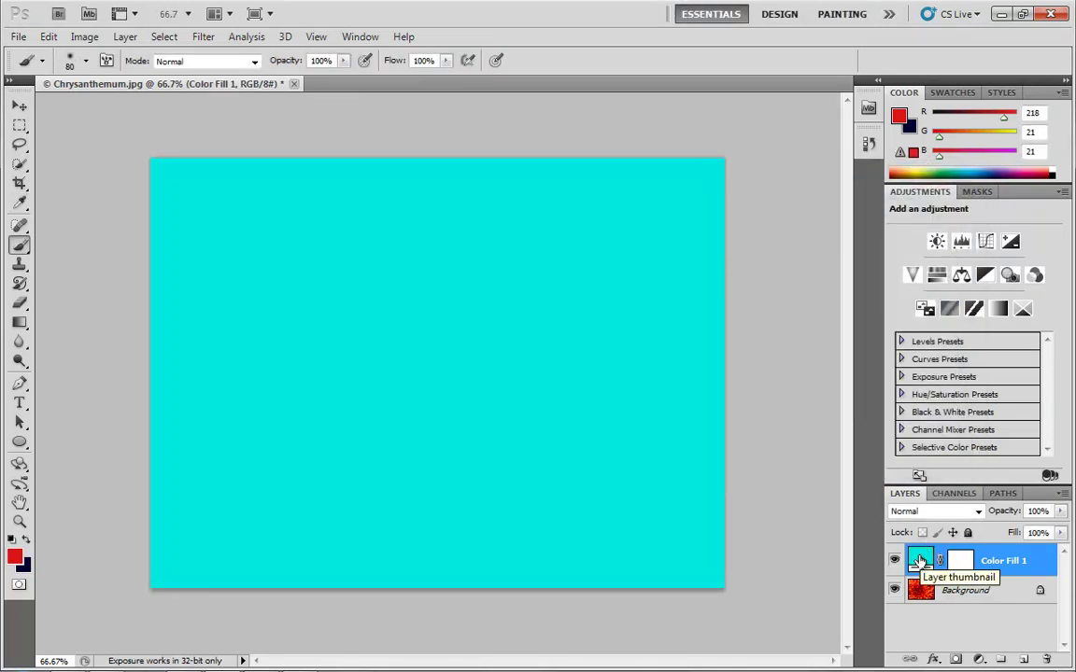
double_click(920, 560)
drag(761, 355, 757, 376)
click(909, 203)
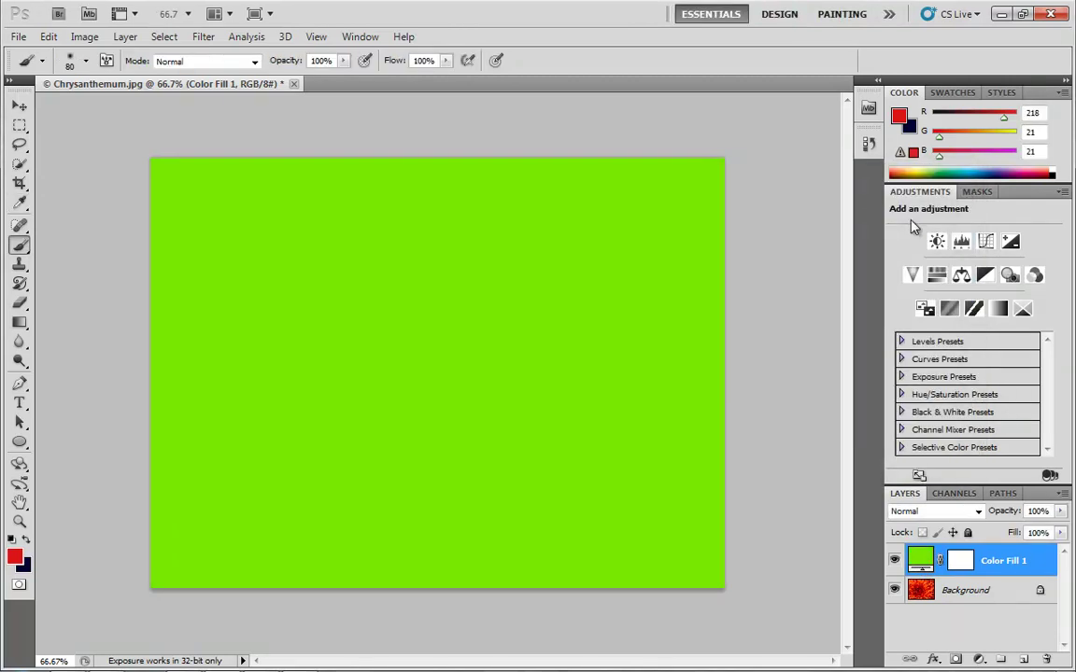
click(962, 561)
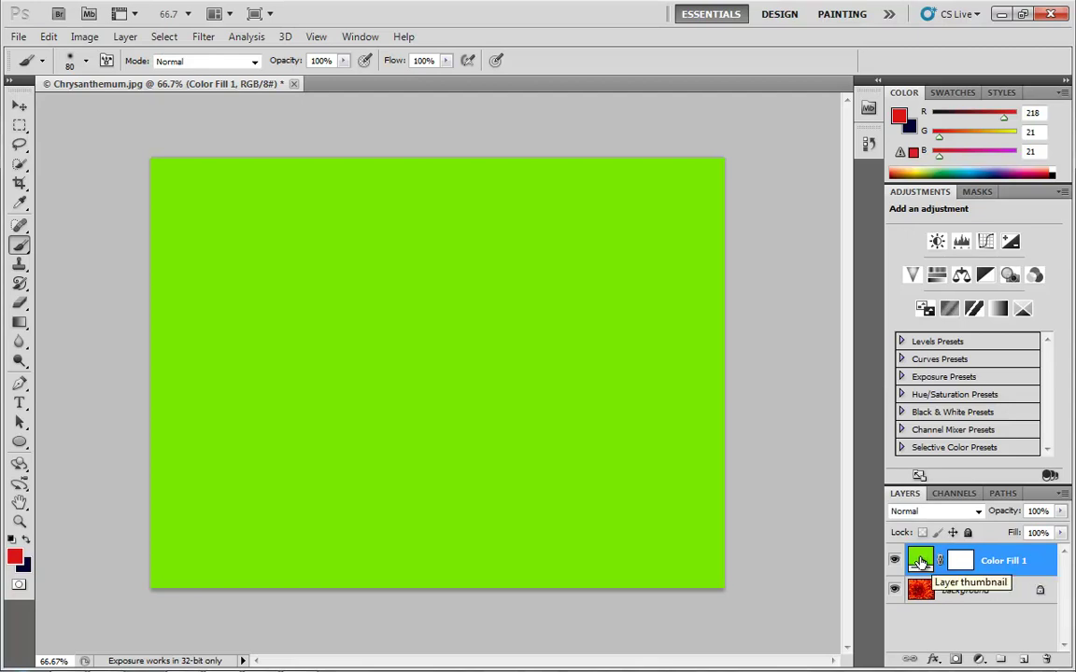
drag(963, 561, 1046, 659)
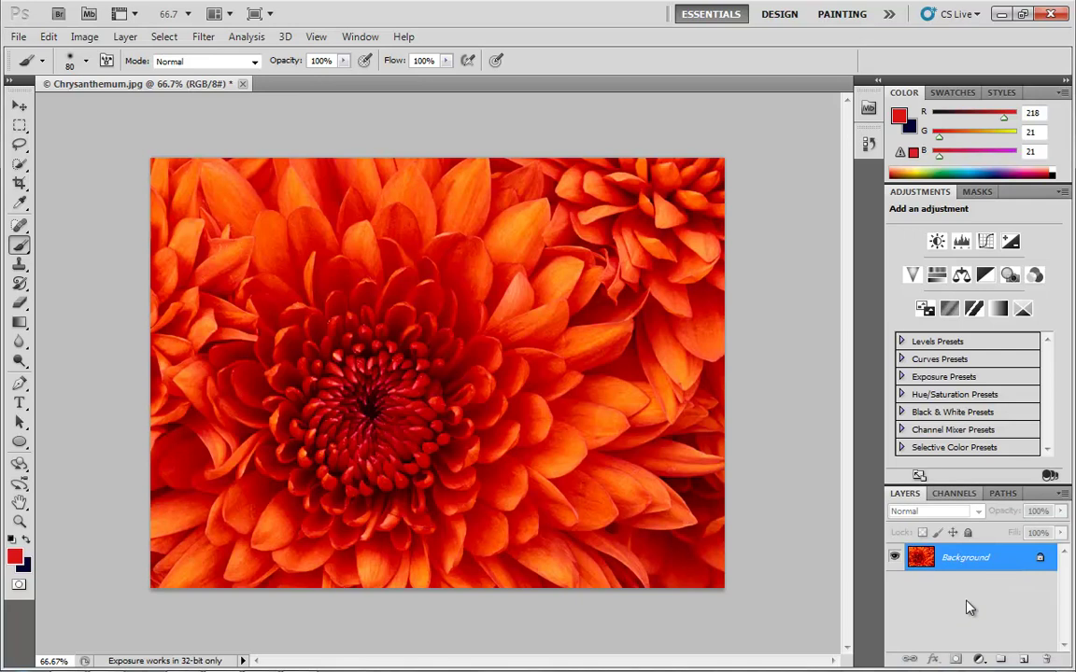
Add a trial Spectrum Gradient Fill layer over the flower, then delete it.
click(979, 660)
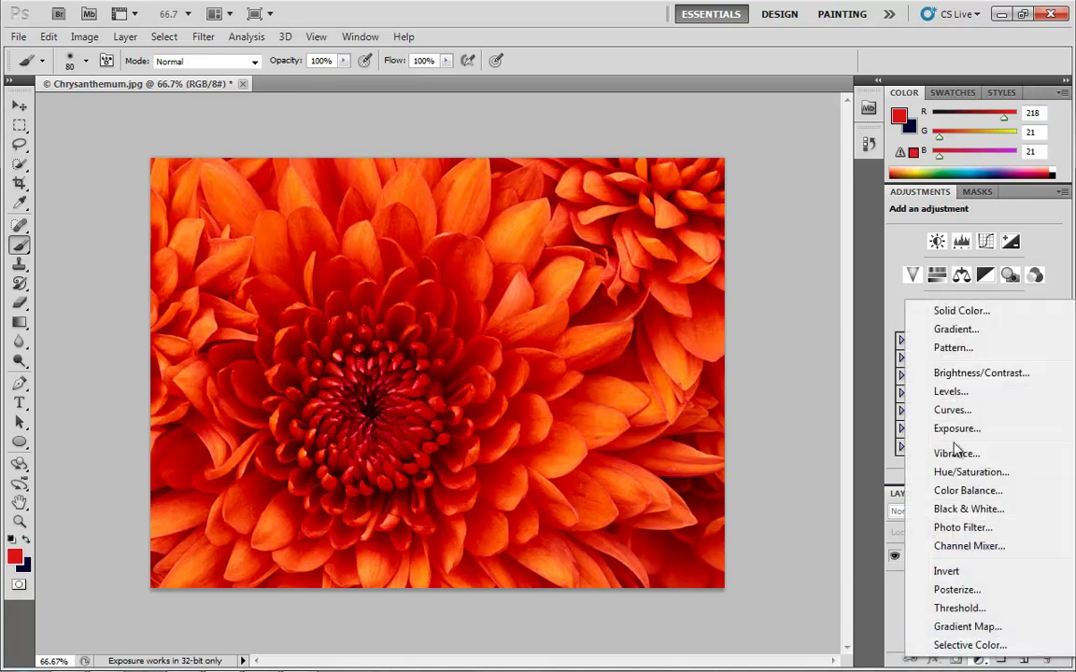
click(956, 330)
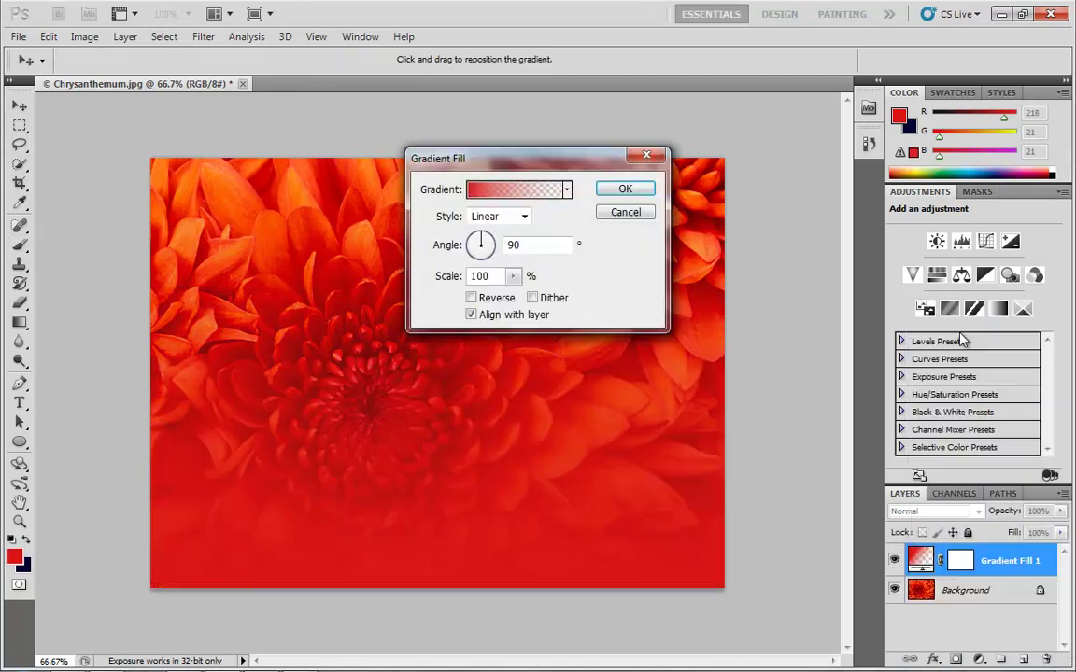
click(500, 191)
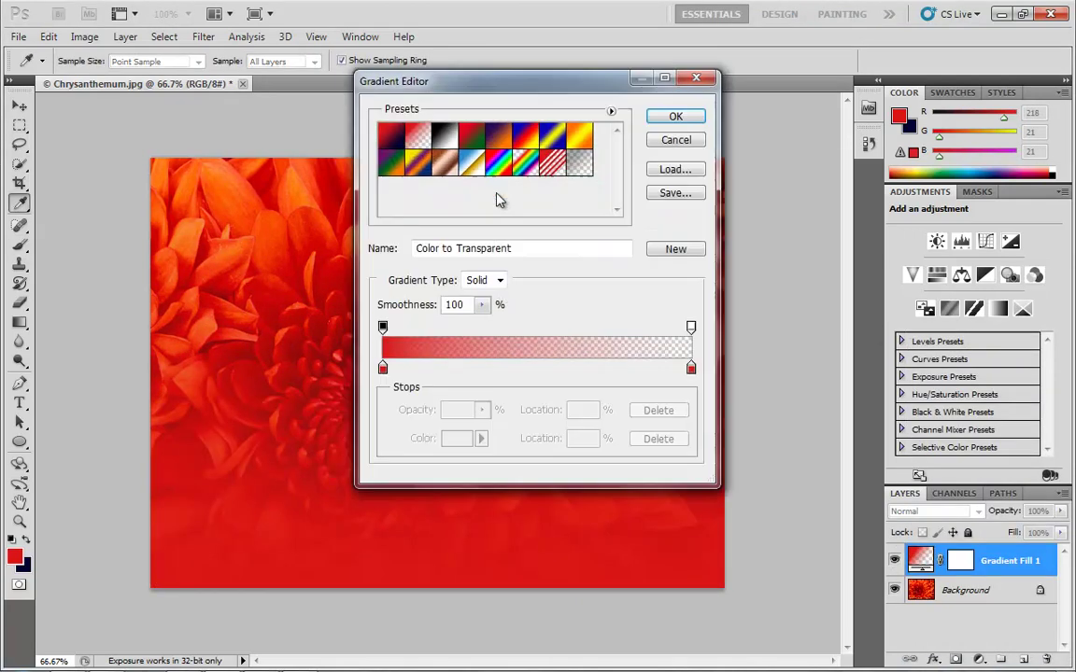
click(497, 167)
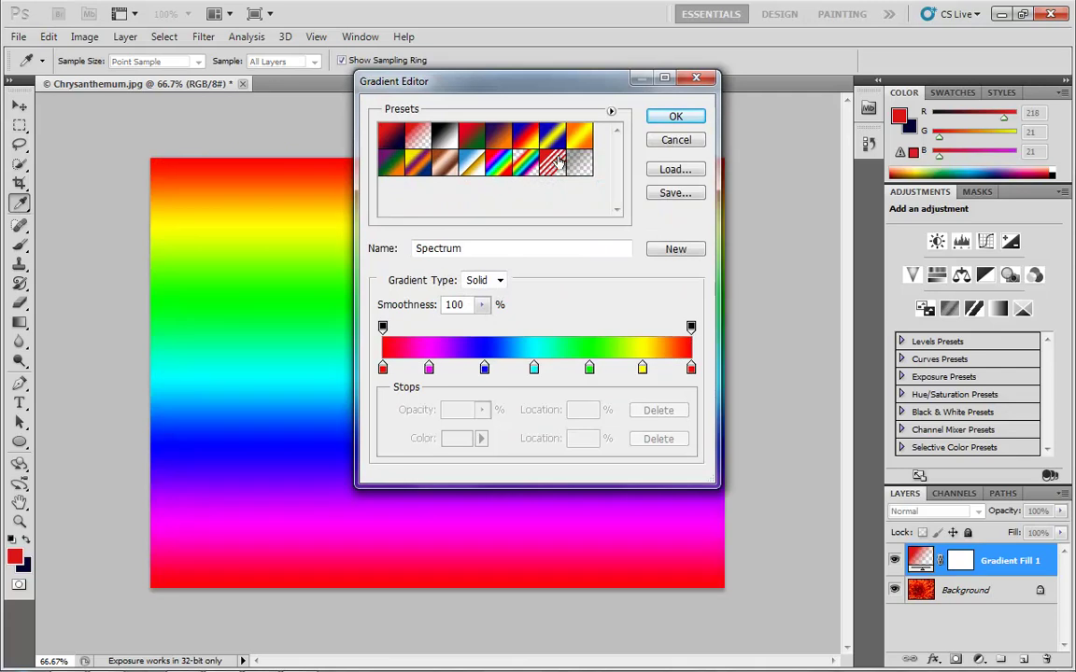
click(676, 117)
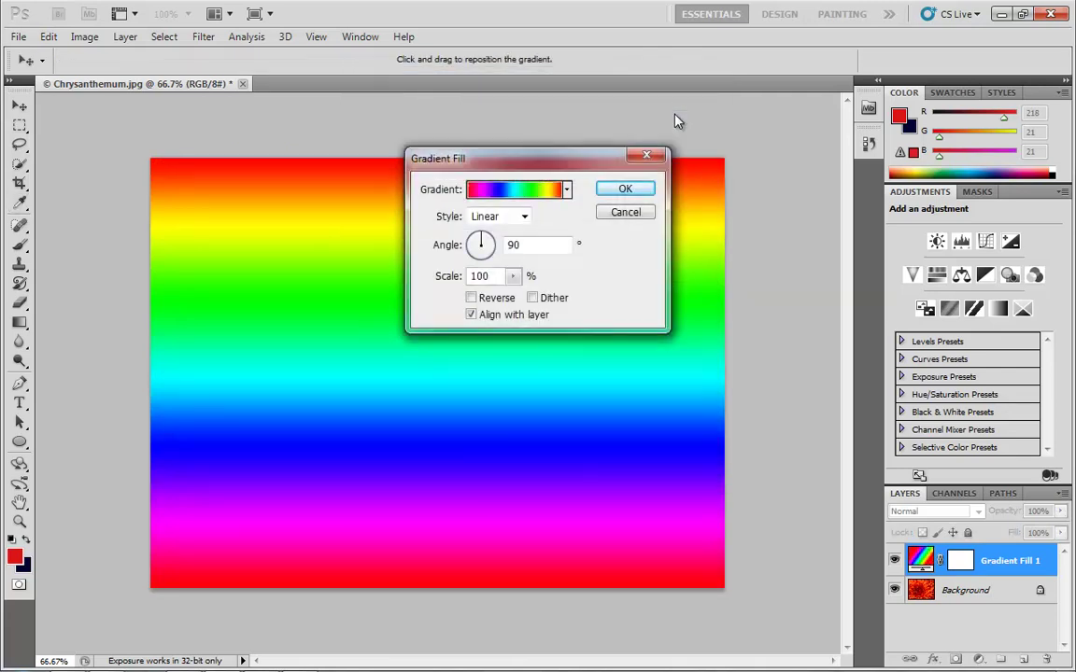
click(625, 187)
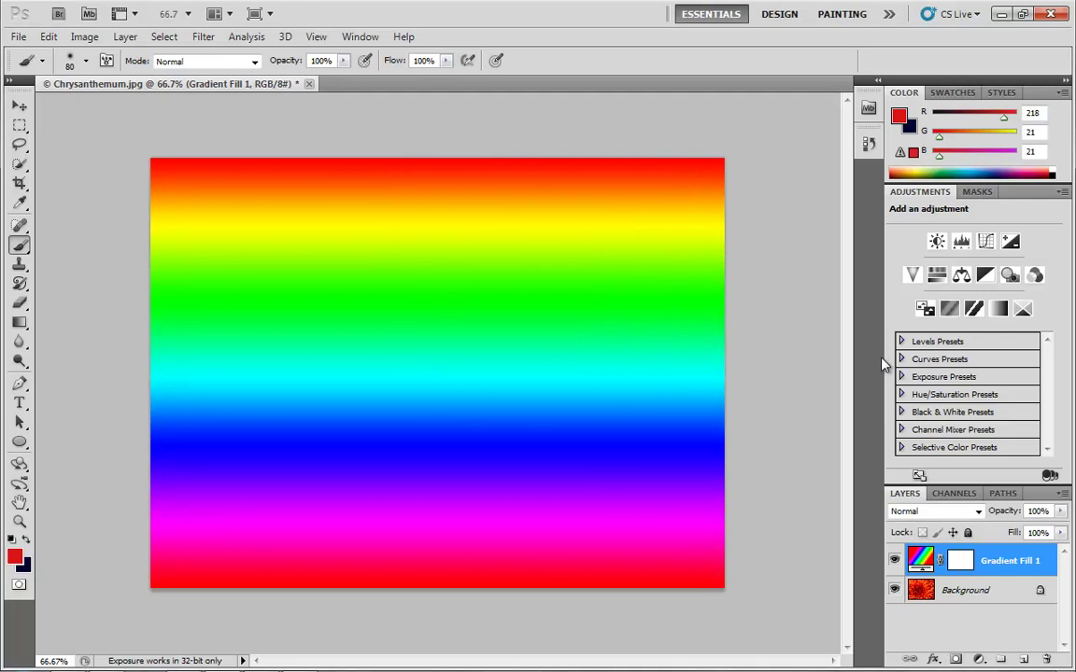
drag(963, 562, 1044, 659)
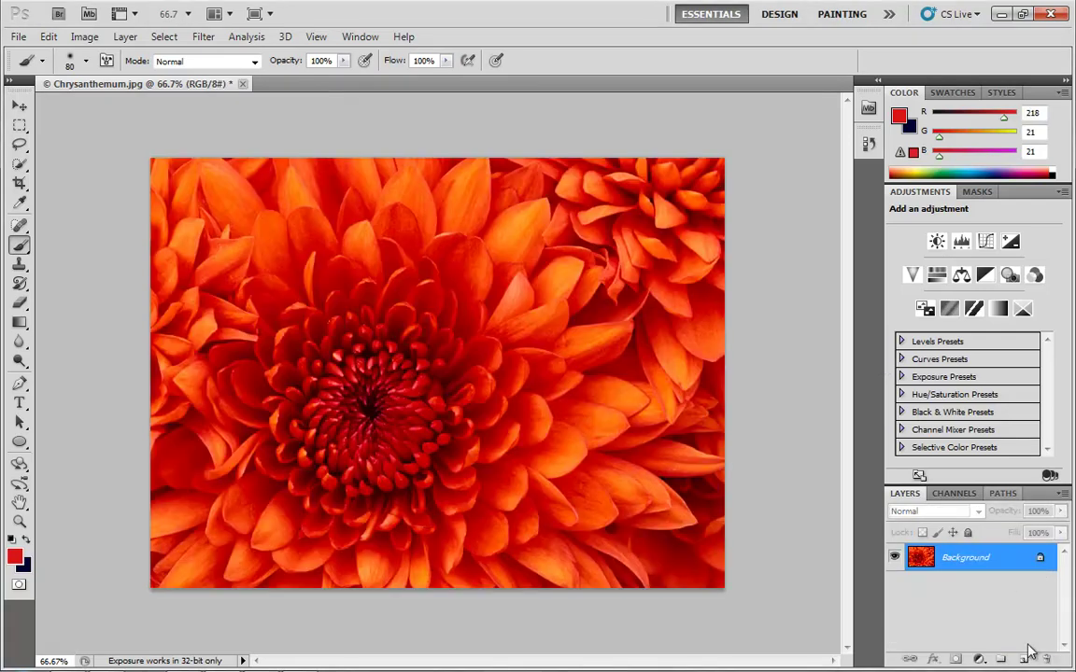
Lasso an area around the flower centre, fill it with a blue bubble Pattern Fill, then delete it.
click(19, 144)
mouse_move(497, 307)
mouse_down()
mouse_move(406, 349)
mouse_move(272, 318)
mouse_move(250, 459)
mouse_move(327, 545)
mouse_move(458, 482)
mouse_move(563, 492)
mouse_move(604, 421)
mouse_move(611, 242)
mouse_up()
mouse_move(348, 250)
mouse_down()
mouse_move(463, 257)
mouse_move(494, 300)
mouse_up()
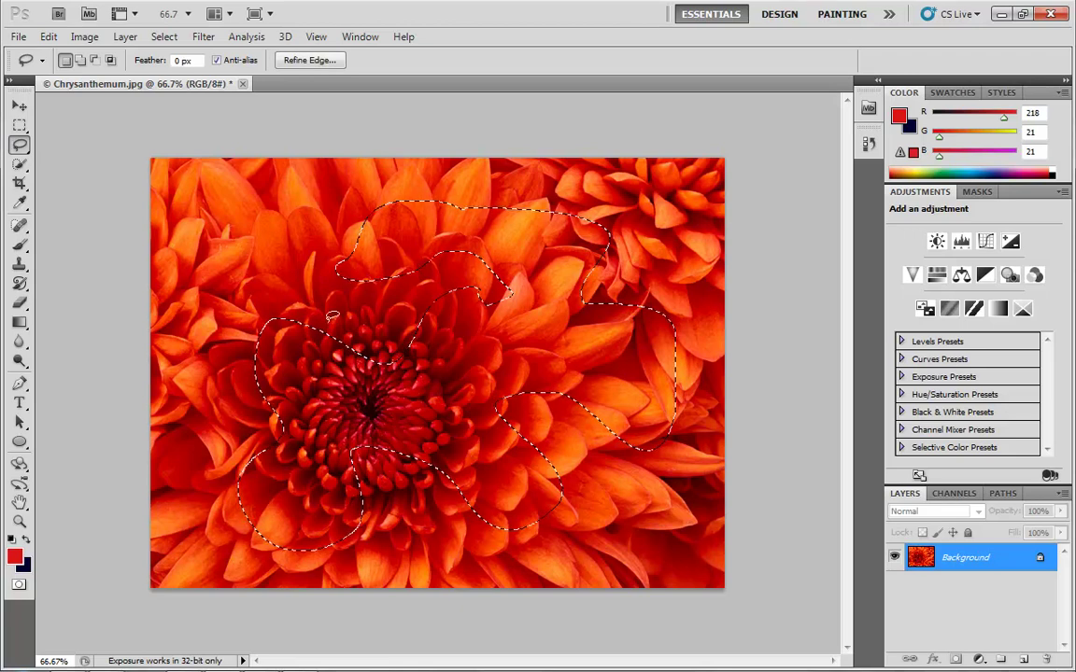
click(979, 660)
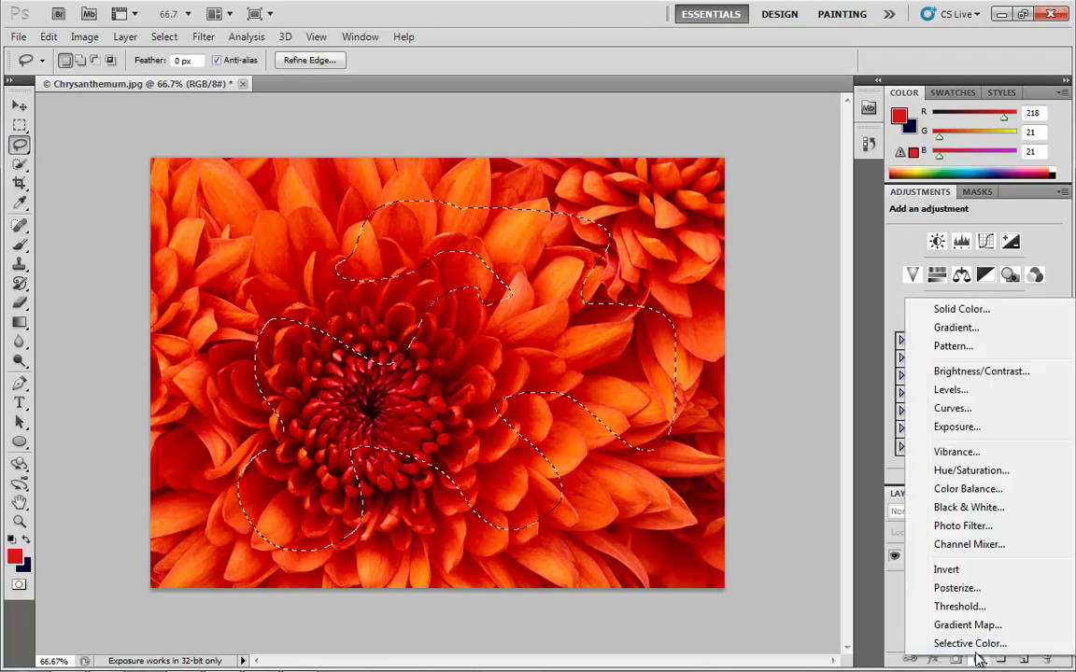
click(954, 347)
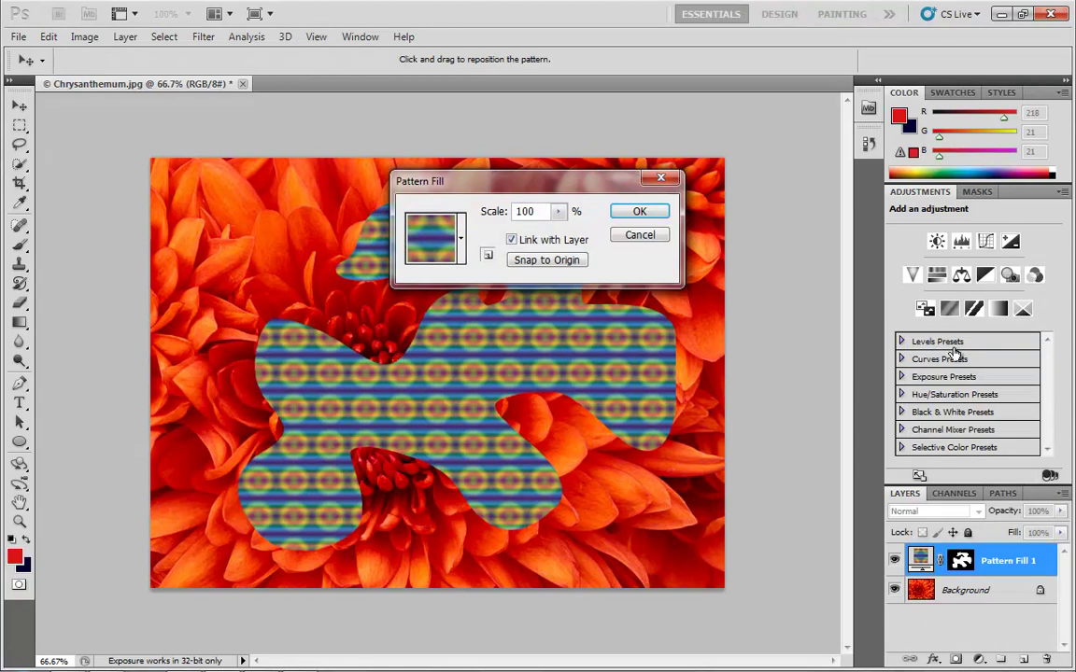
click(442, 246)
click(353, 293)
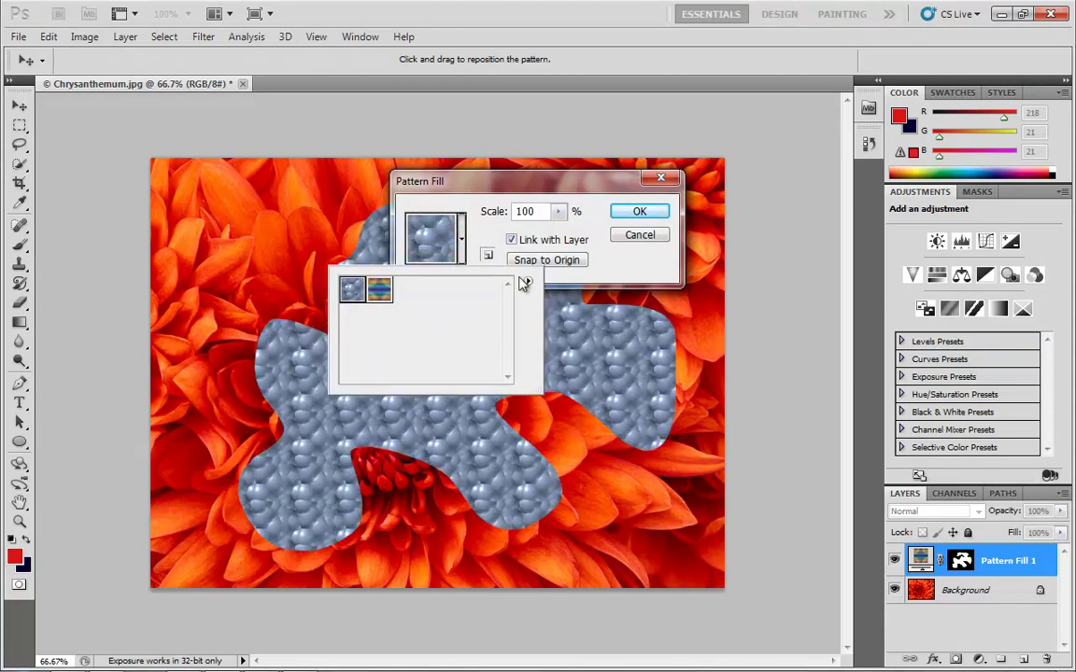
click(643, 211)
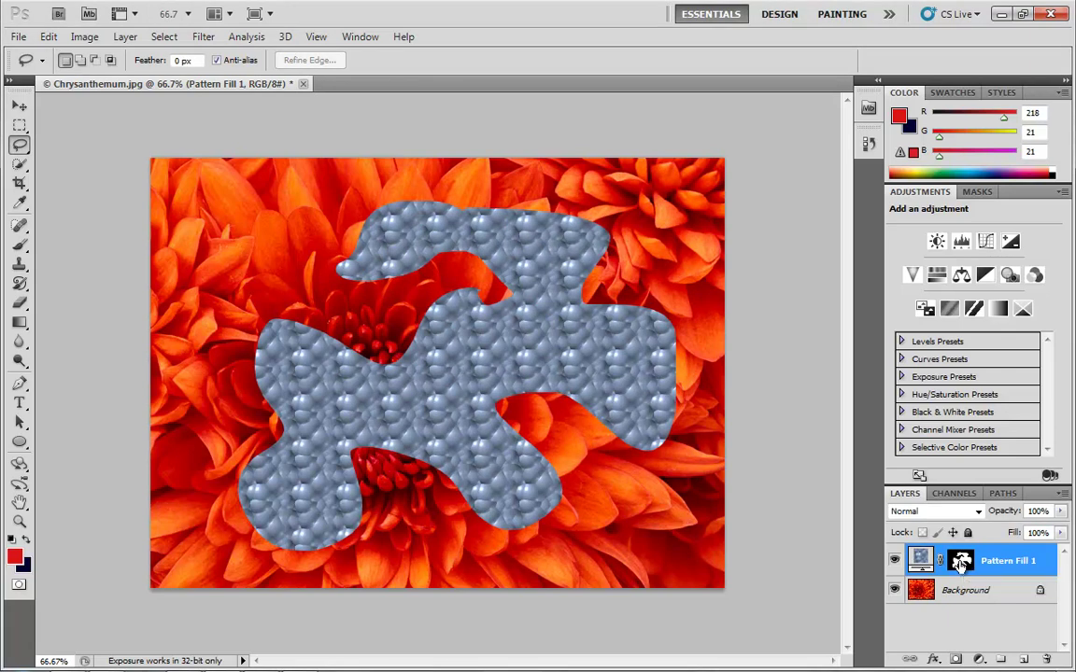
drag(960, 565, 998, 657)
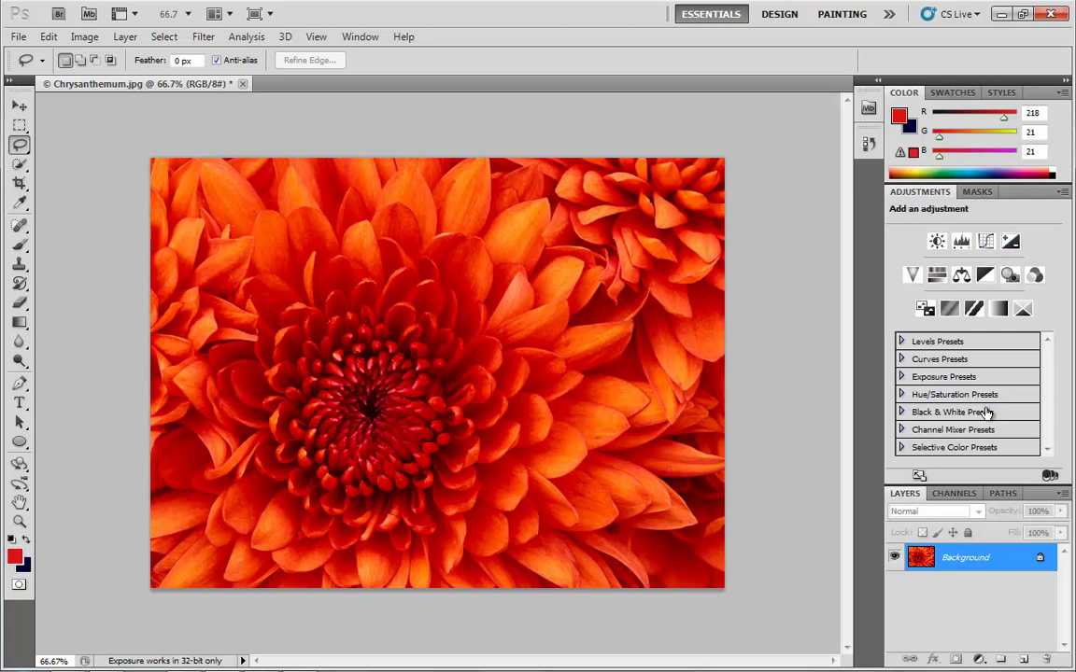
Open the fill/adjustment list and the Layer menu, closing both without adding a layer.
click(978, 659)
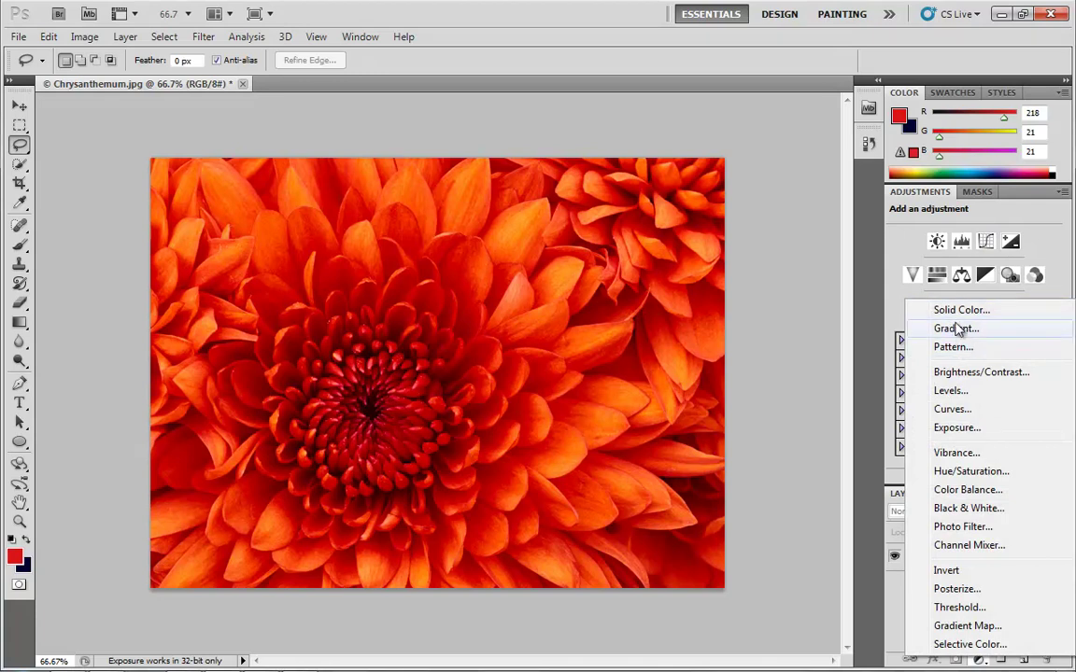
click(84, 37)
click(85, 37)
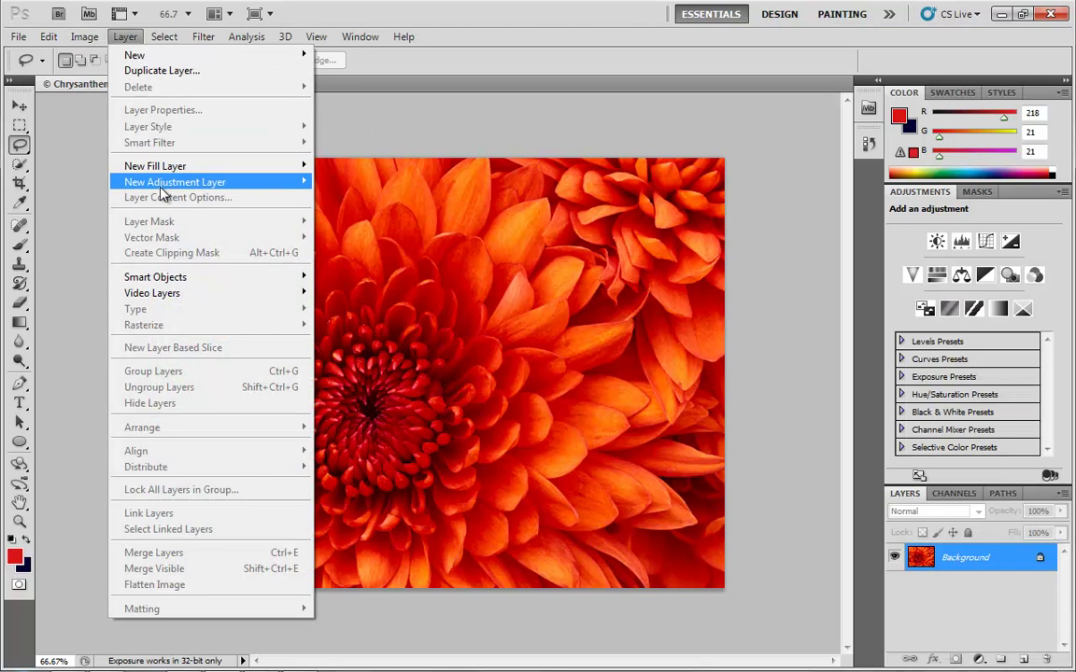
mouse_move(162, 185)
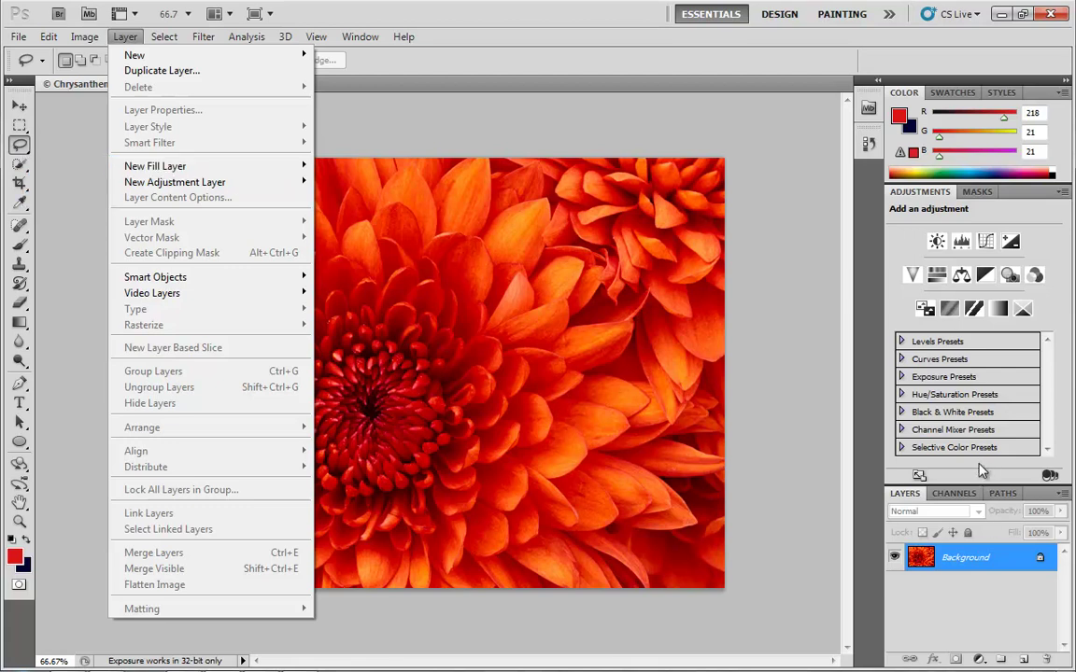
key(Escape)
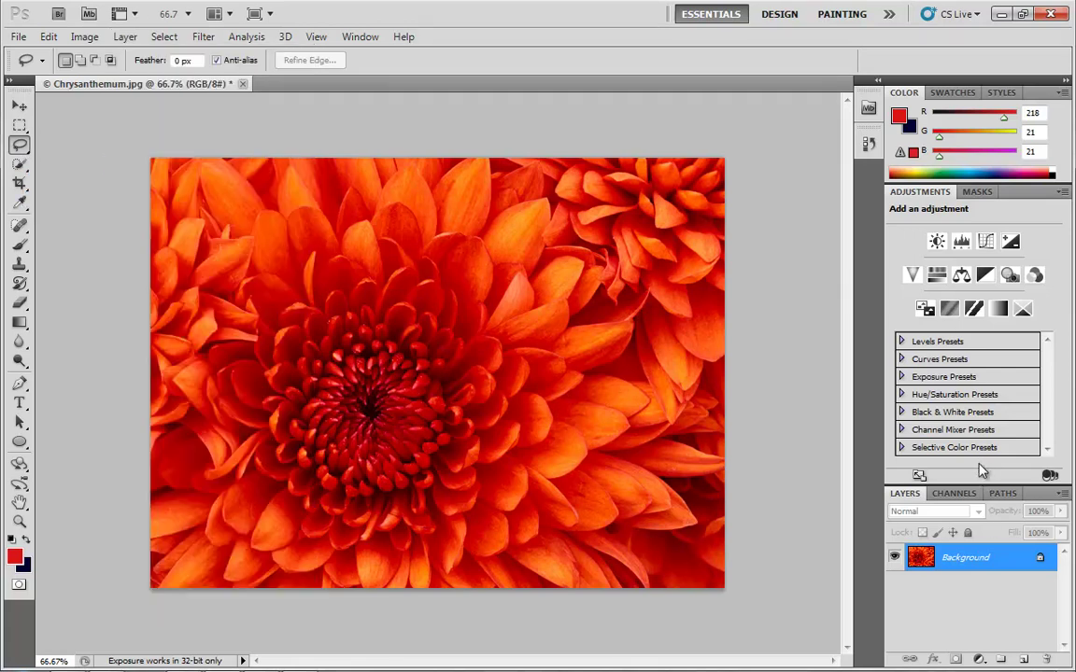
Add a Brightness/Contrast layer, test Brightness down to -62, then delete the layer.
click(937, 242)
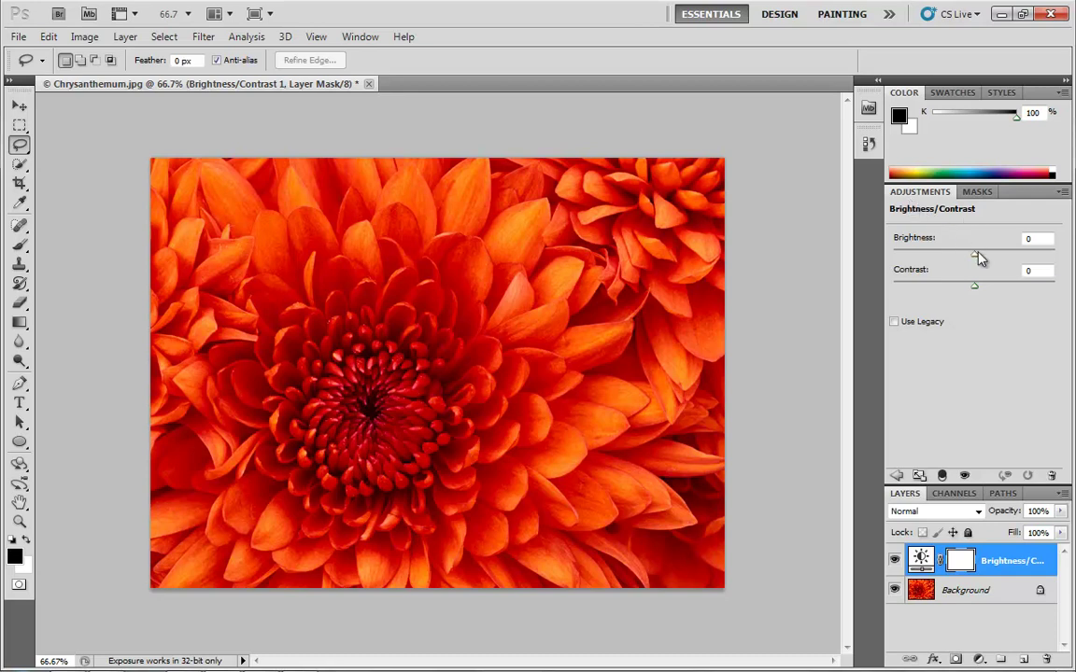
click(979, 591)
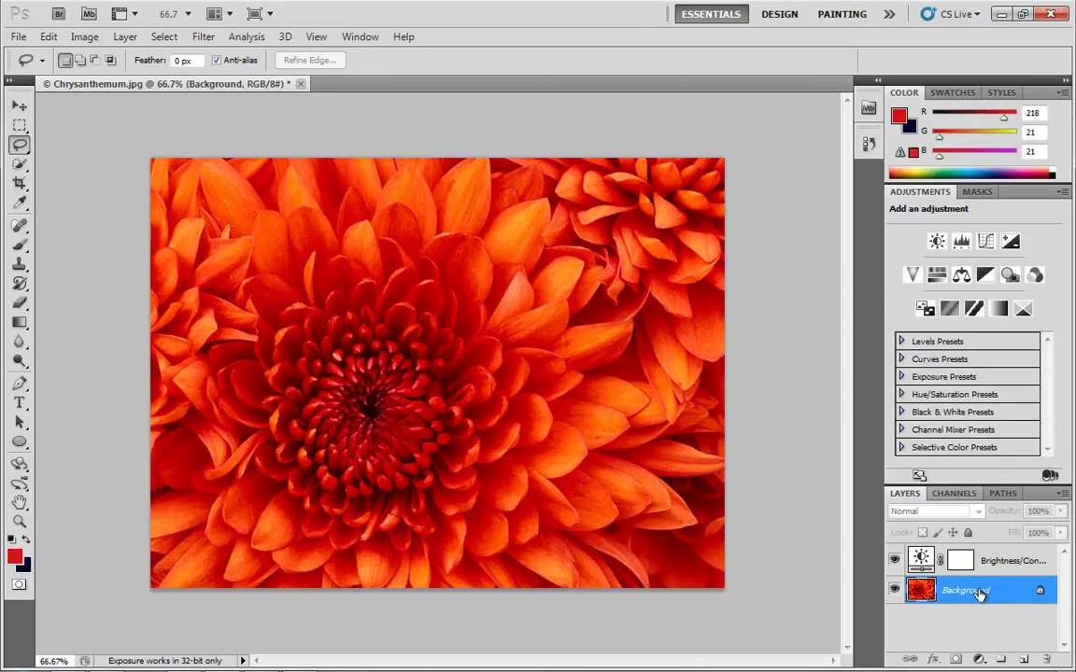
click(924, 559)
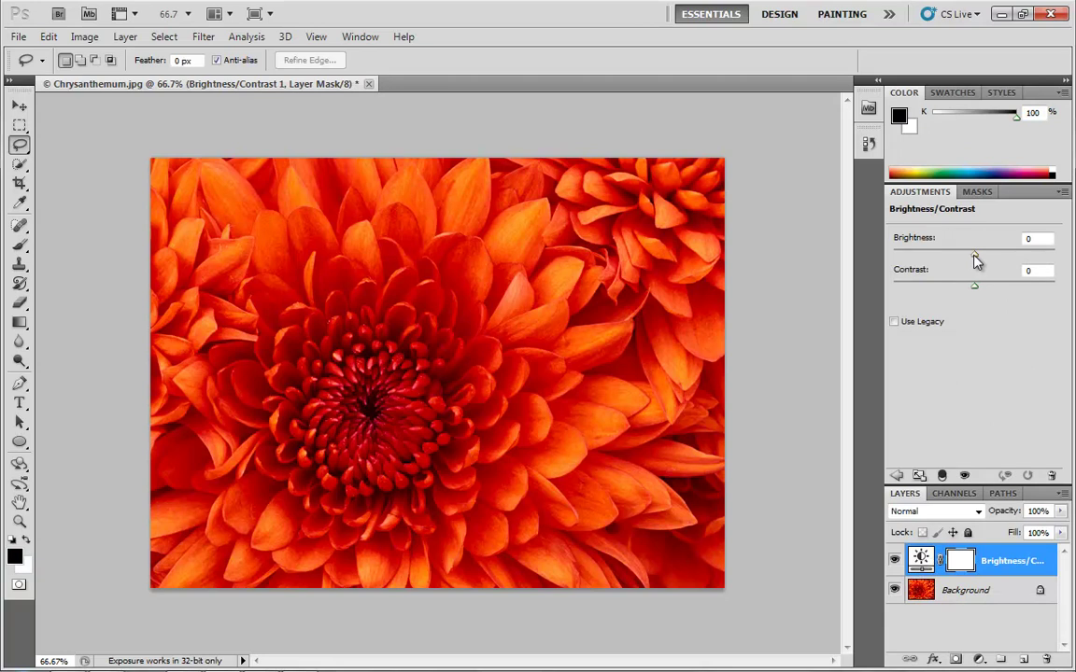
drag(976, 261, 958, 298)
drag(1008, 560, 1046, 660)
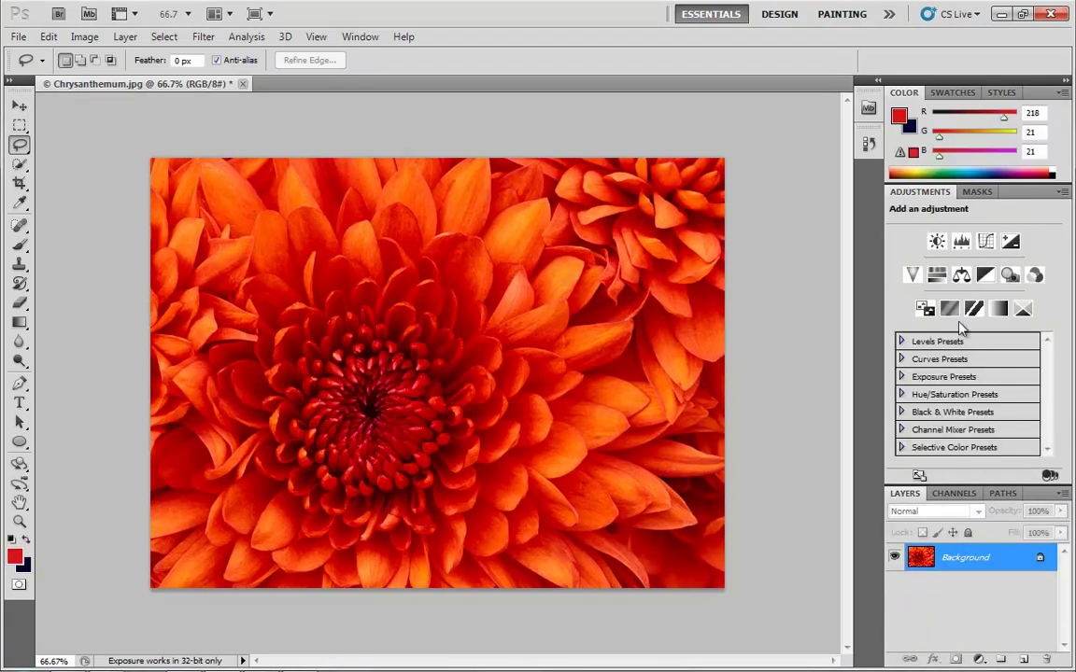
Add a Black & White layer with Reds 57, Greens -38, Cyans 38, and Blues adjusted.
click(986, 276)
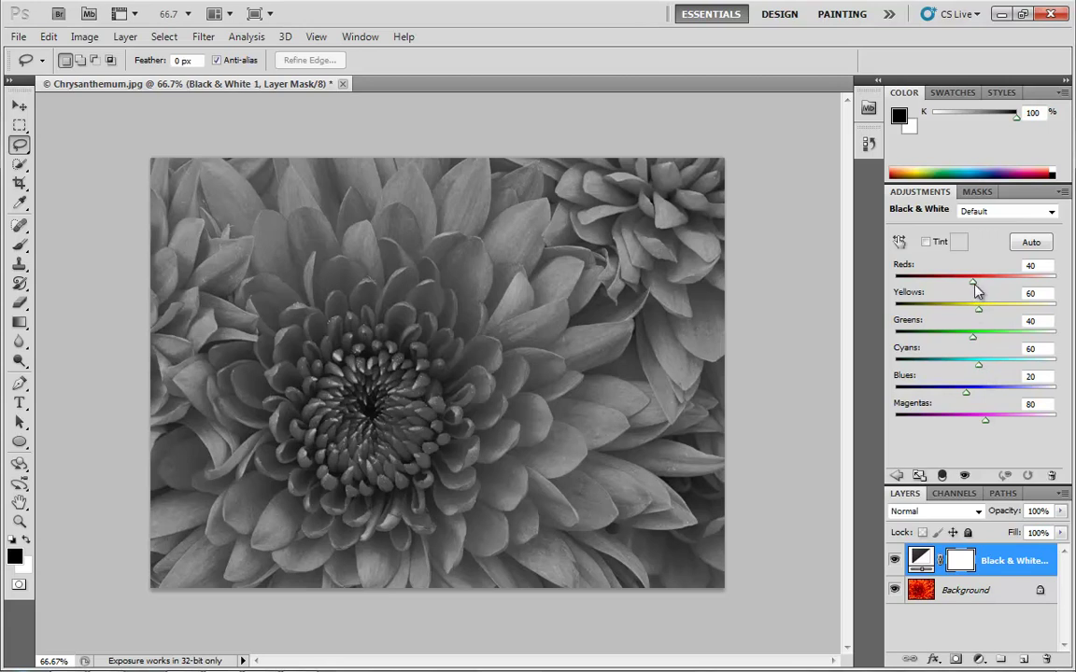
drag(974, 288, 947, 326)
click(946, 330)
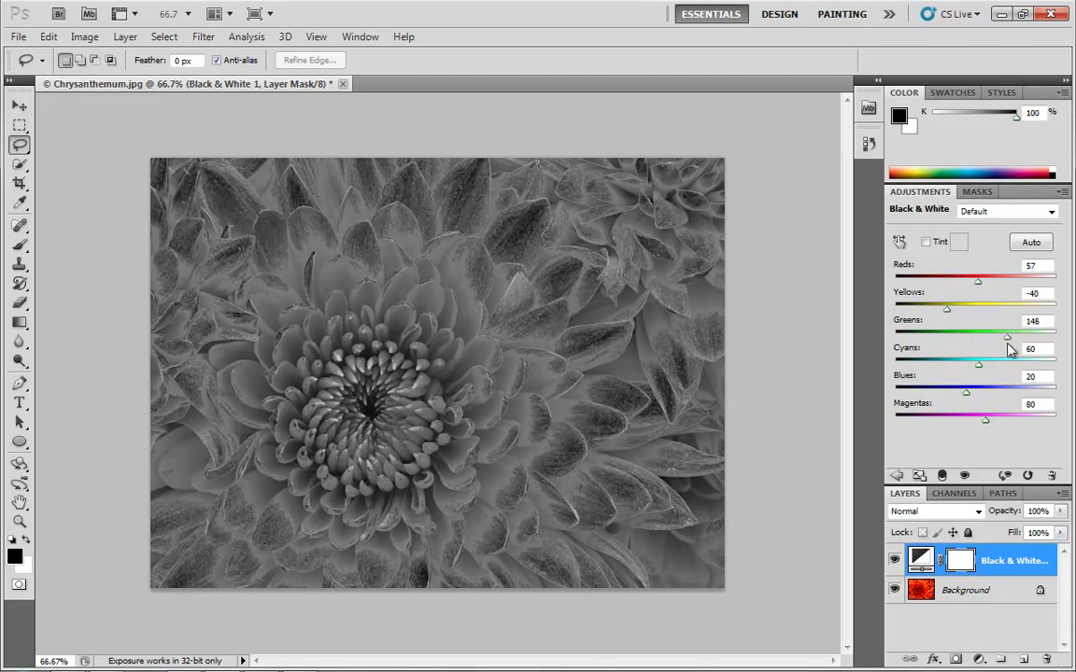
click(969, 333)
click(972, 338)
click(972, 366)
drag(968, 391, 972, 428)
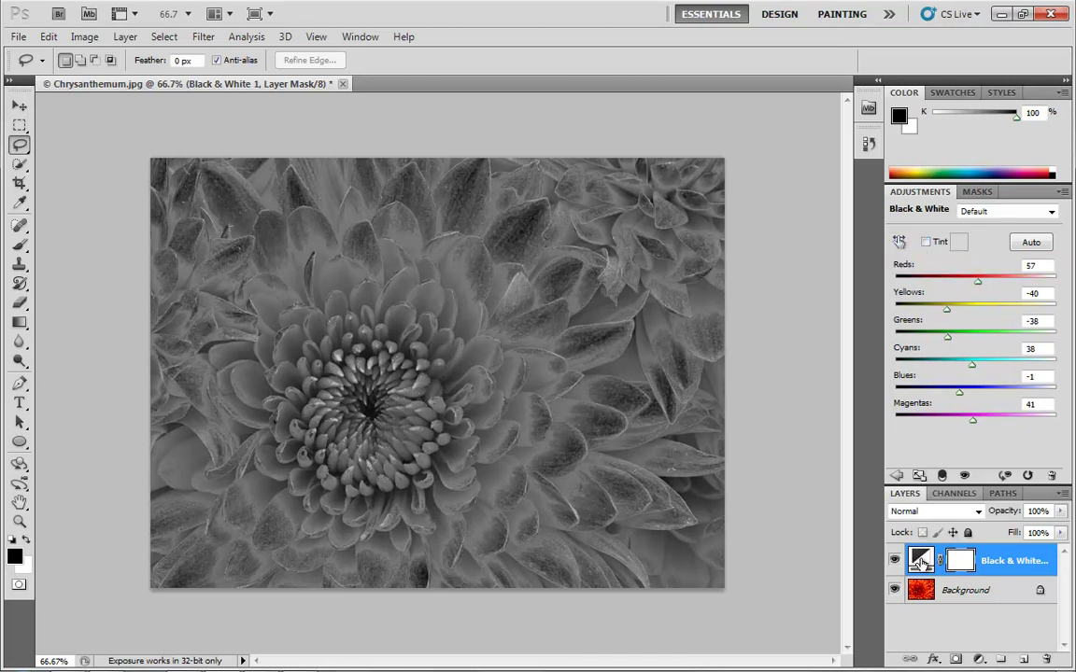
Delete the Black & White layer, then add and delete a trial Invert layer.
drag(921, 560, 1046, 659)
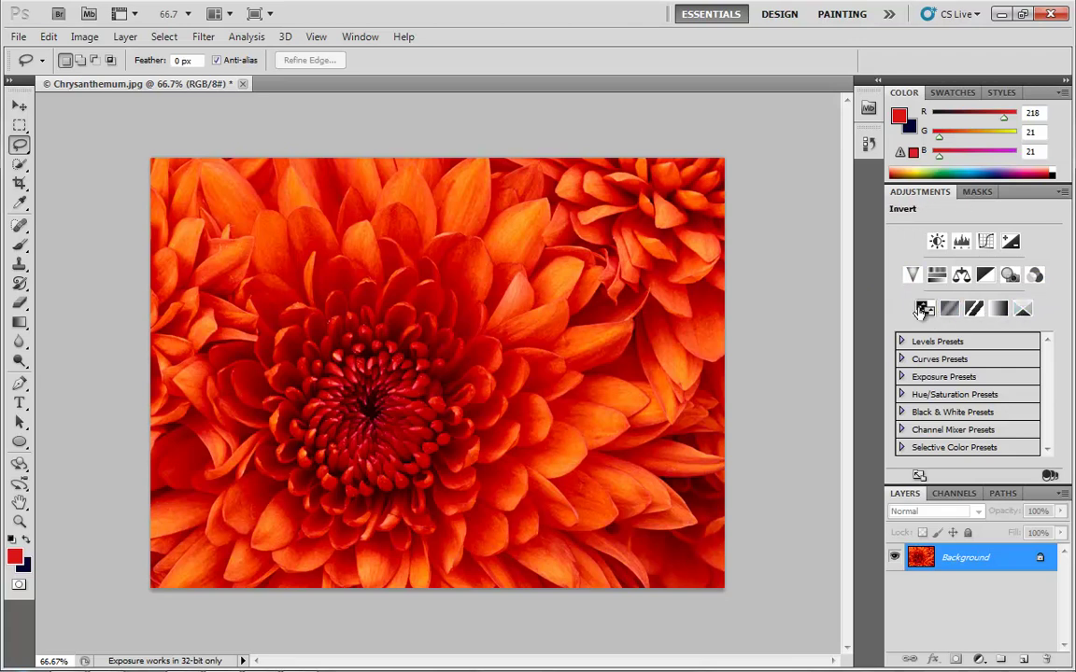
click(923, 309)
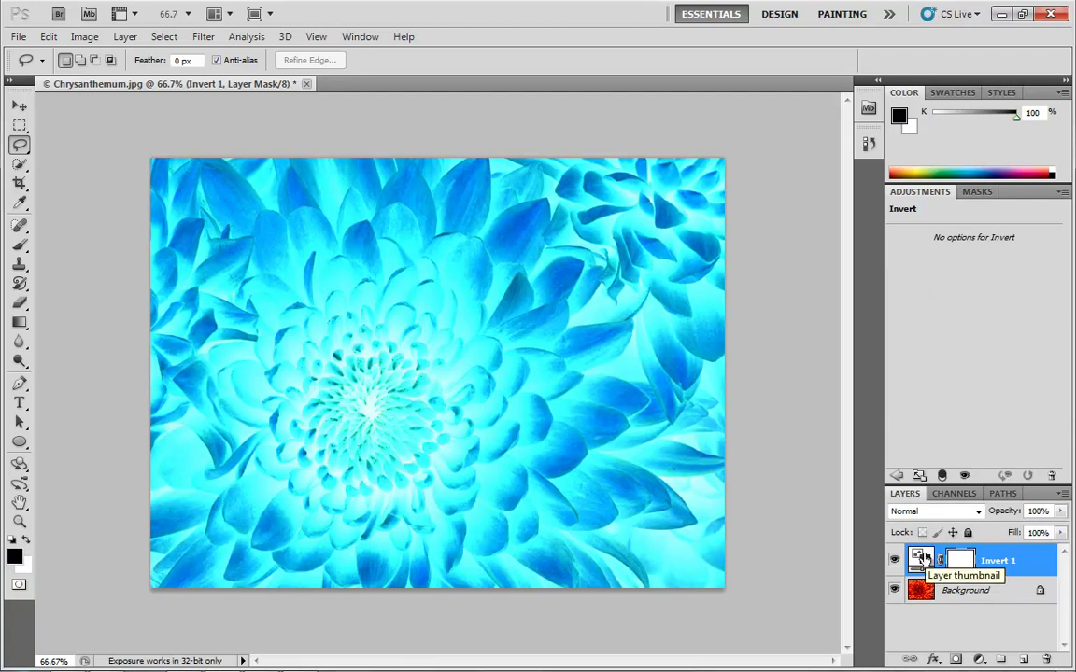
drag(923, 558, 1047, 659)
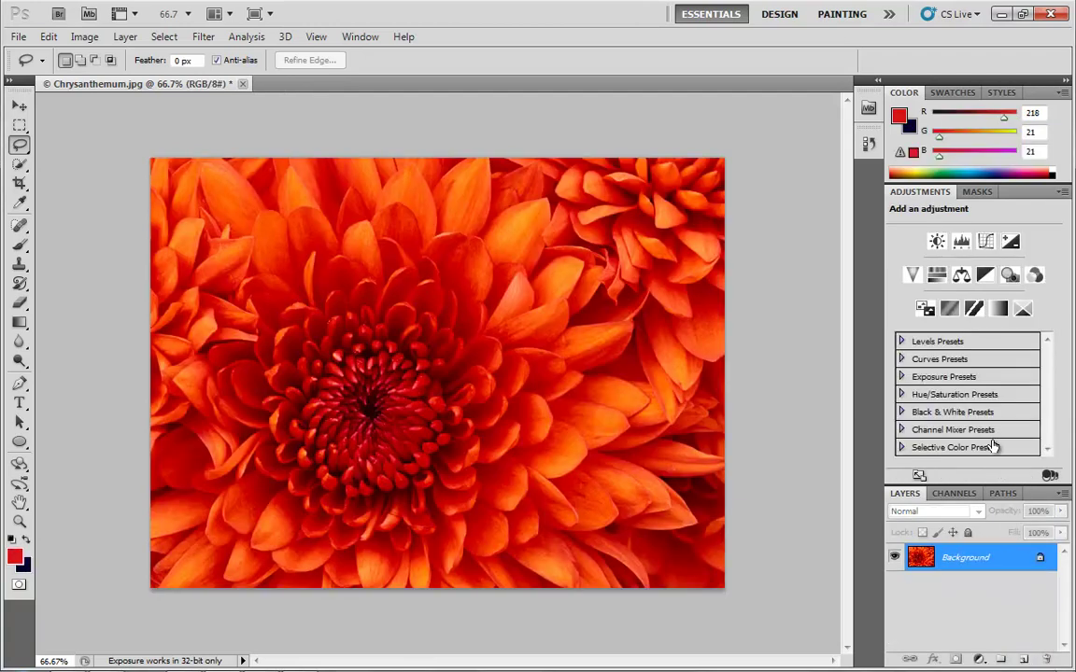
Add a Gradient Map layer and base its gradient on the Black, White preset.
click(997, 311)
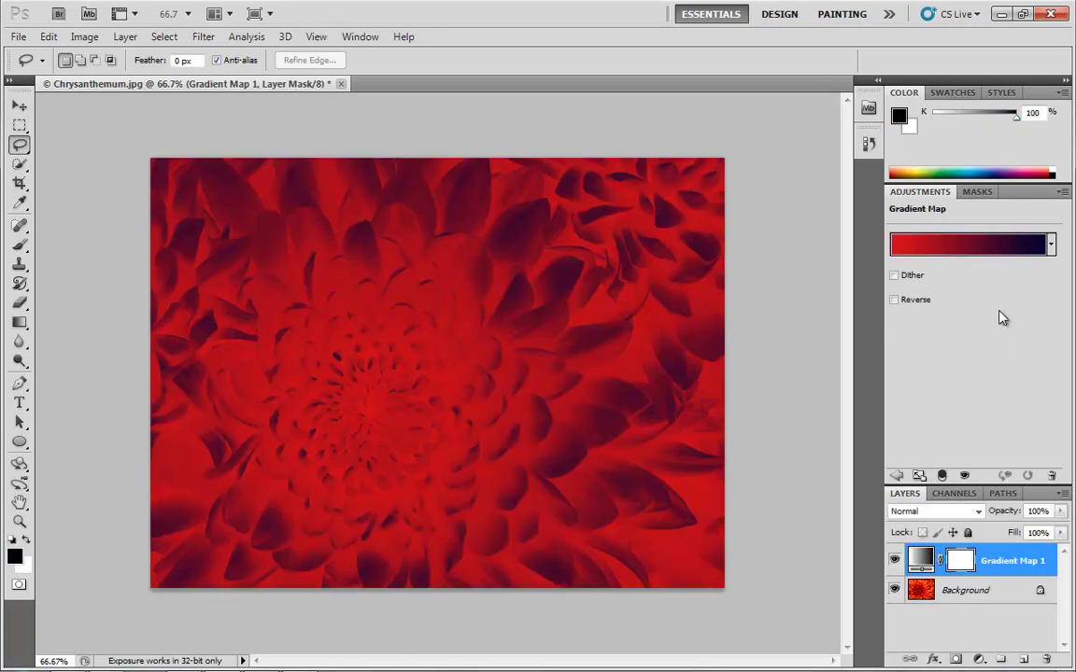
click(952, 247)
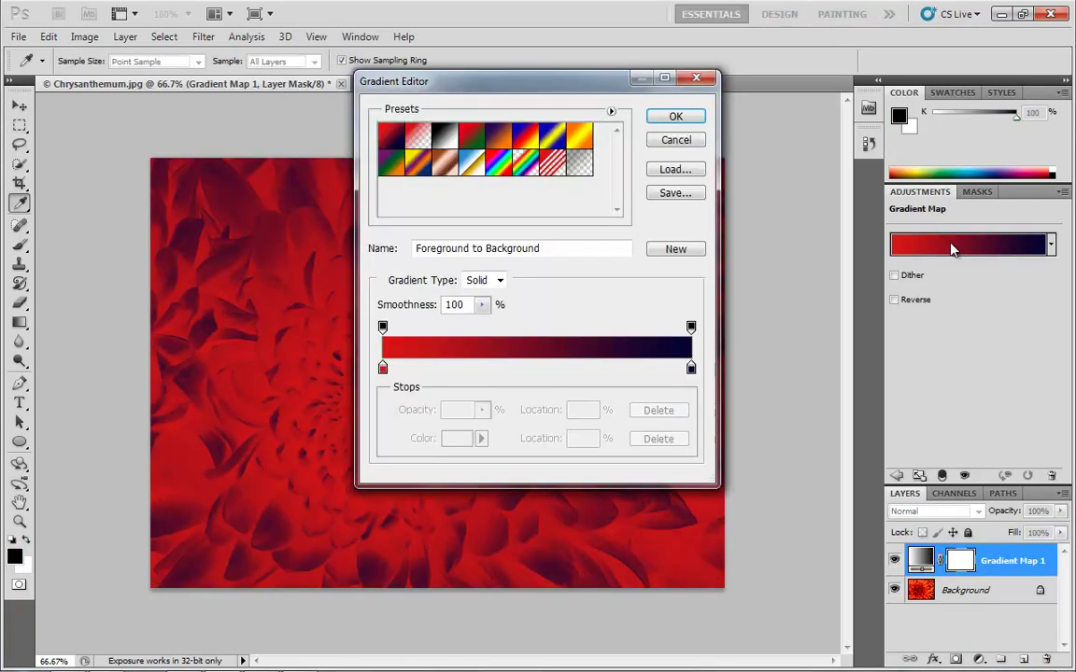
drag(577, 85, 827, 157)
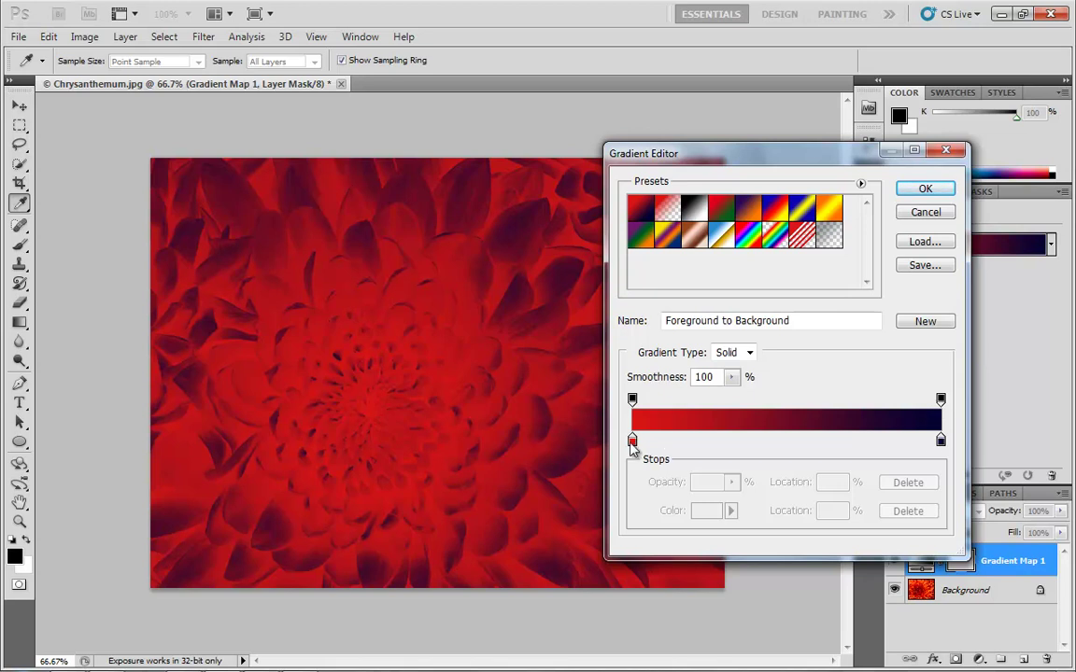
mouse_move(632, 440)
mouse_down()
mouse_move(686, 440)
mouse_move(632, 441)
mouse_up()
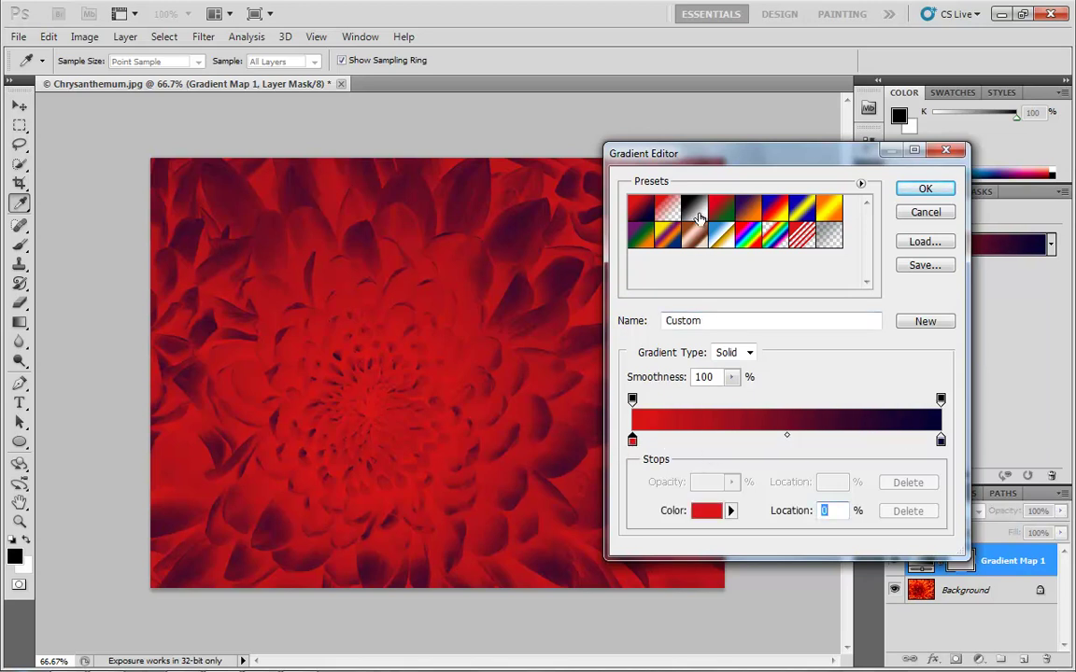
click(694, 209)
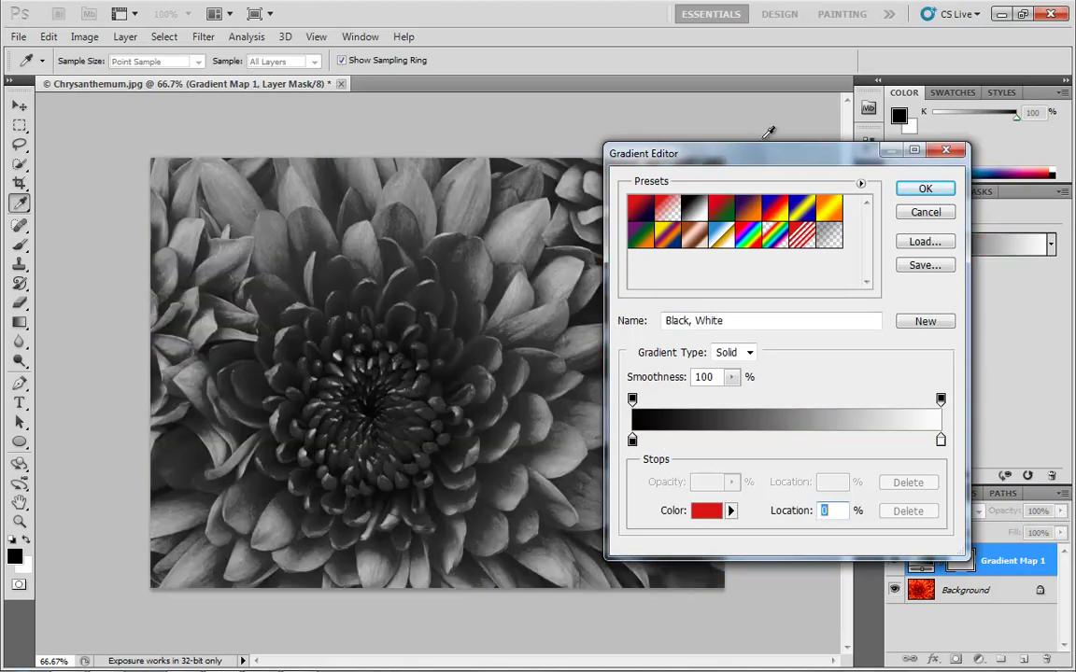
drag(758, 157, 880, 122)
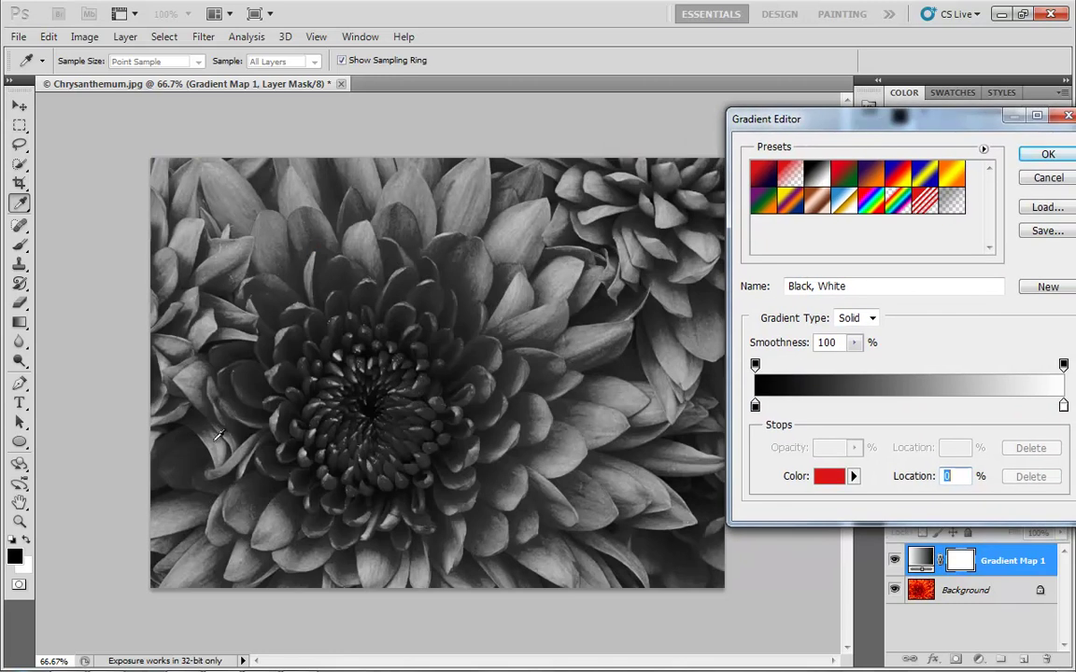
Add a blue colour stop at 48% and apply the black-blue-white gradient.
click(903, 410)
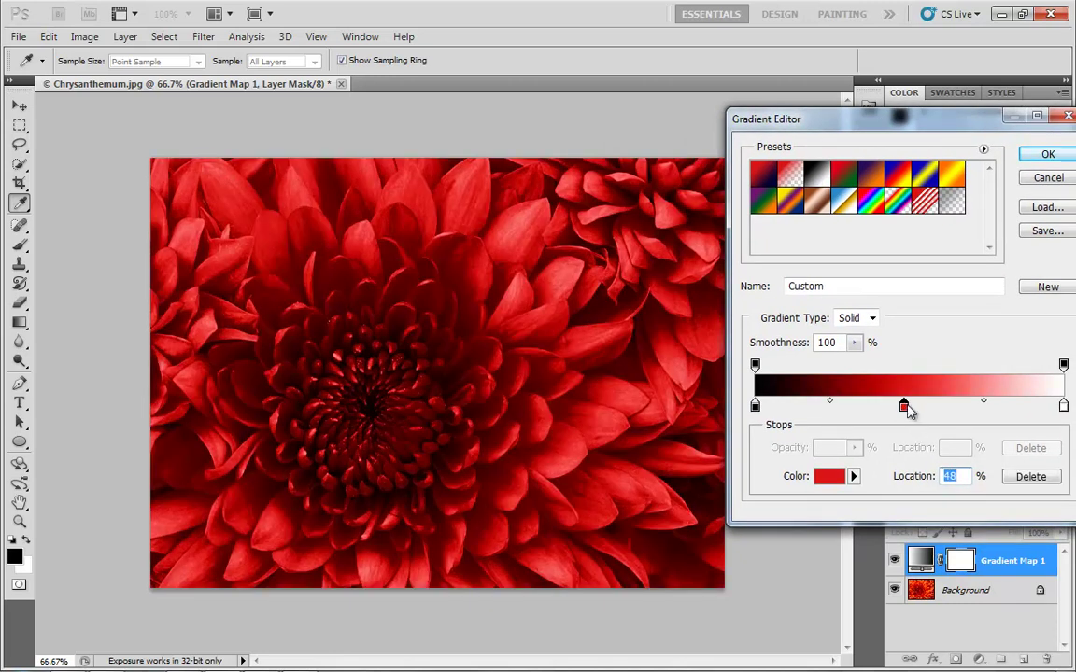
click(829, 476)
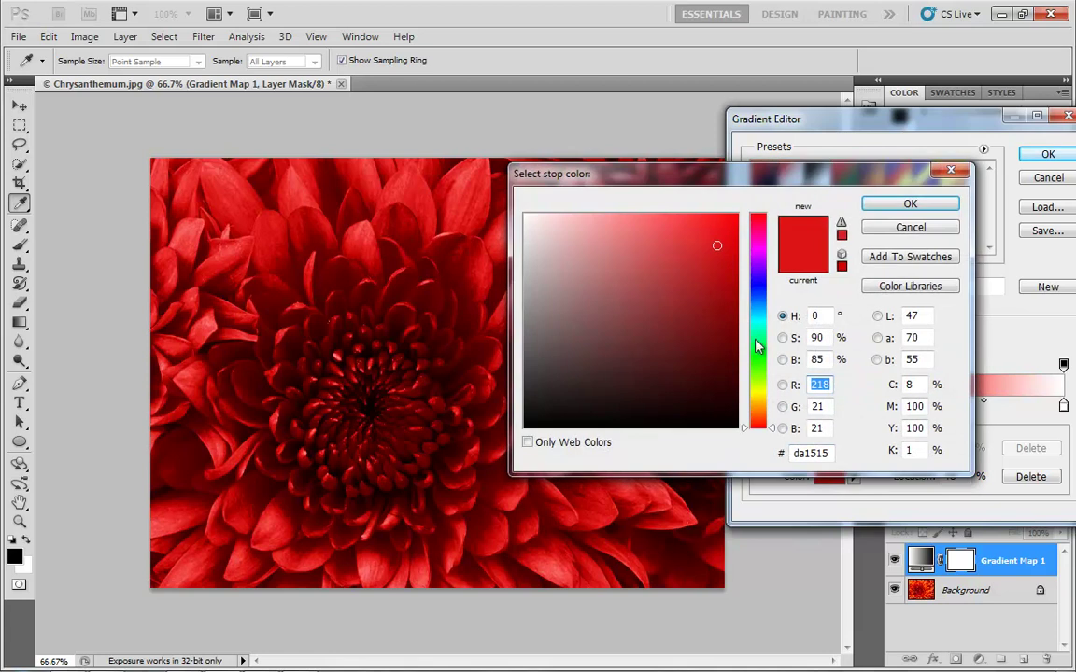
drag(758, 333, 763, 303)
click(895, 205)
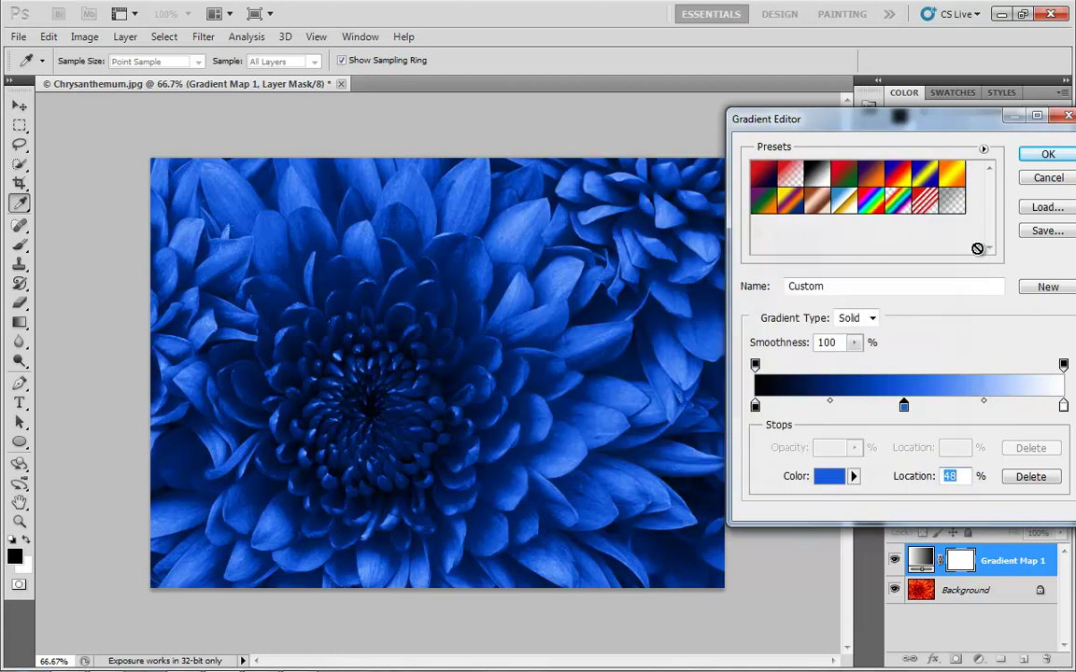
drag(932, 127, 833, 144)
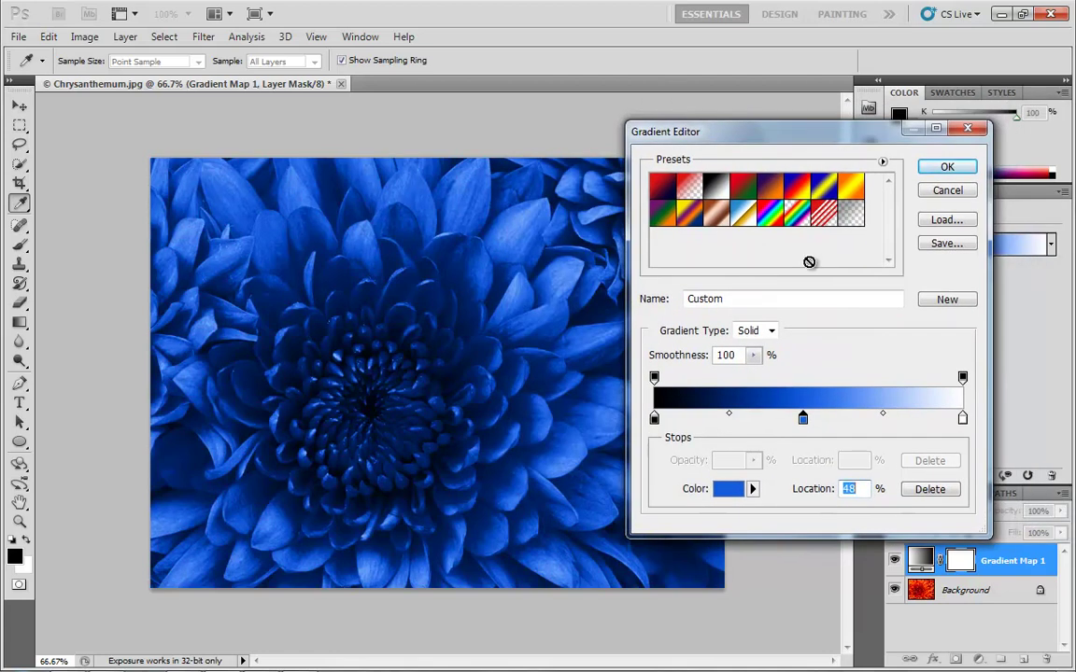
click(947, 167)
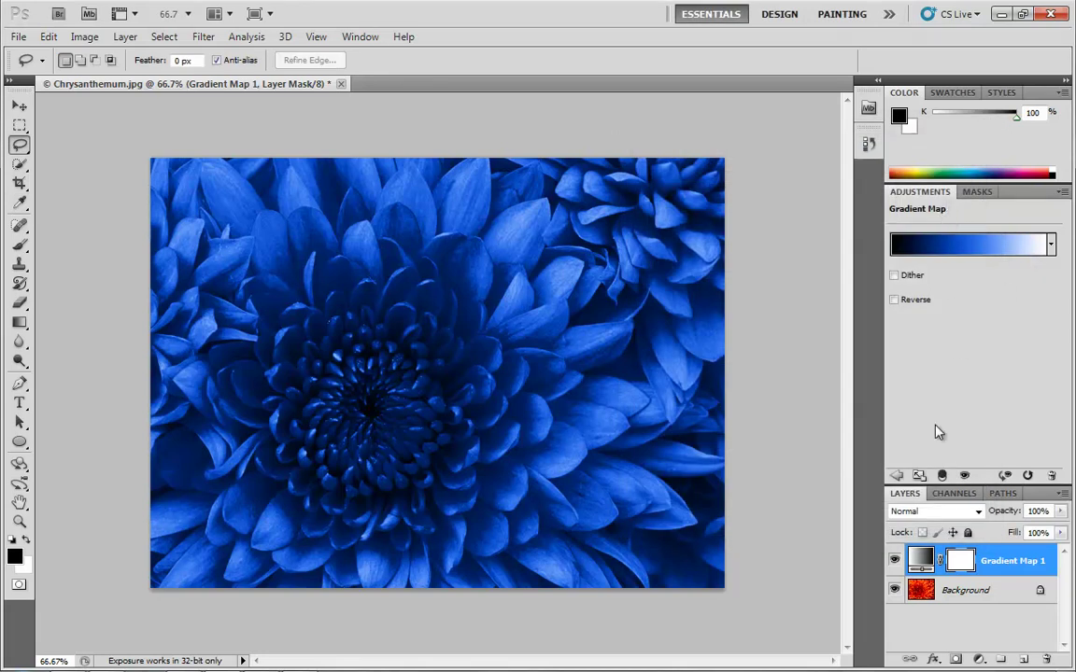
Go back to the adjustments list and delete the Gradient Map 1 layer.
click(895, 474)
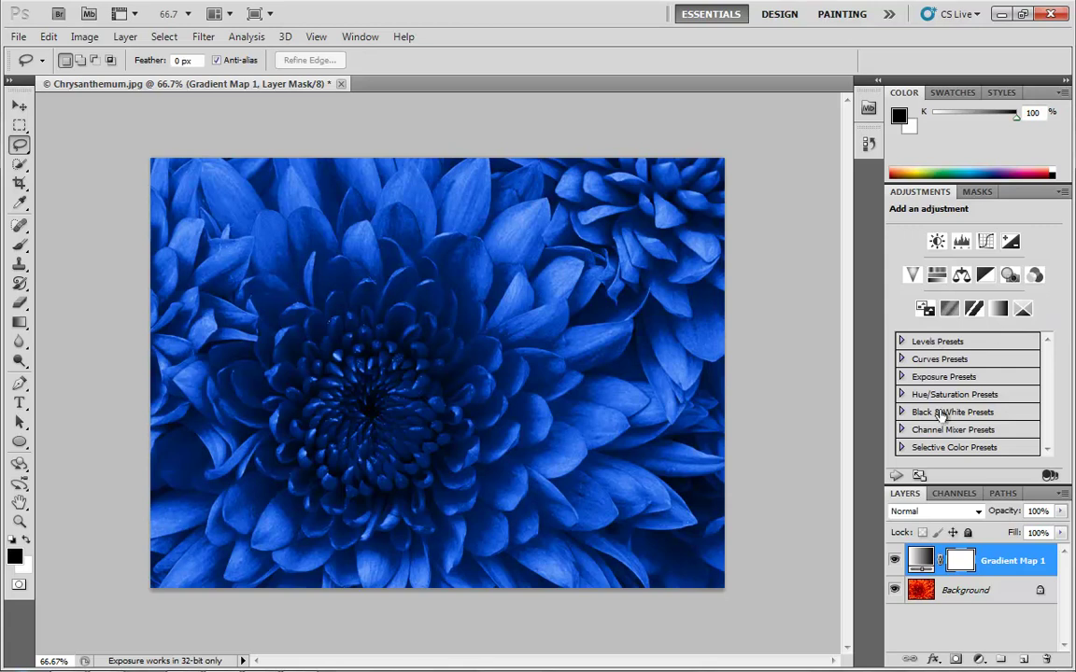
drag(923, 560, 1046, 659)
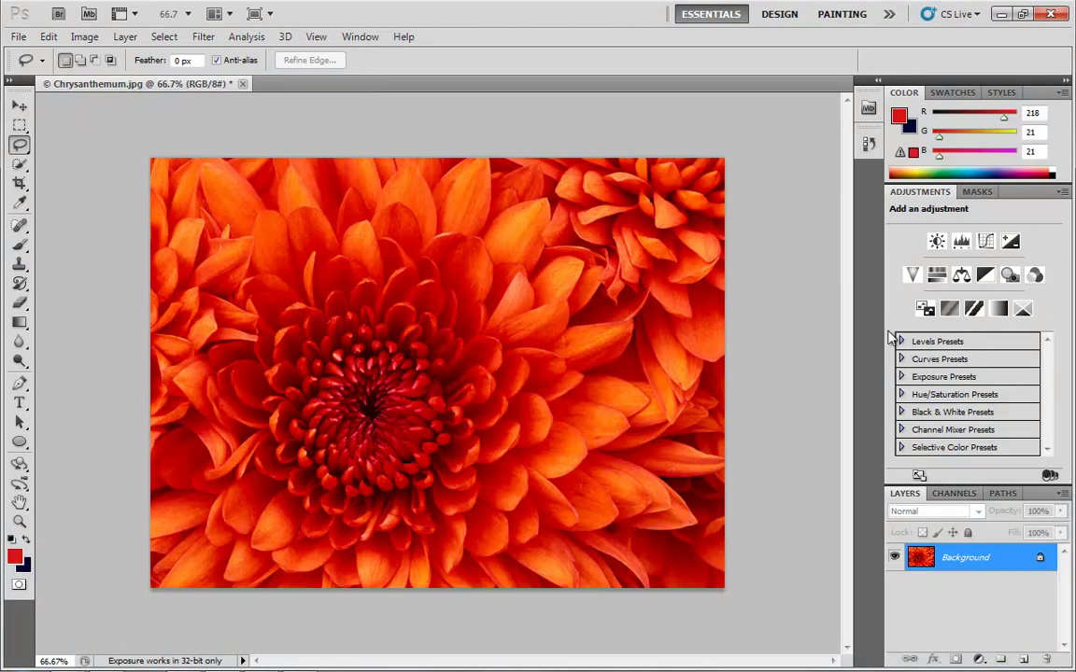
Browse the Levels, Exposure, Channel Mixer and Selective Color presets, then apply Curves Color Negative (RGB).
click(902, 341)
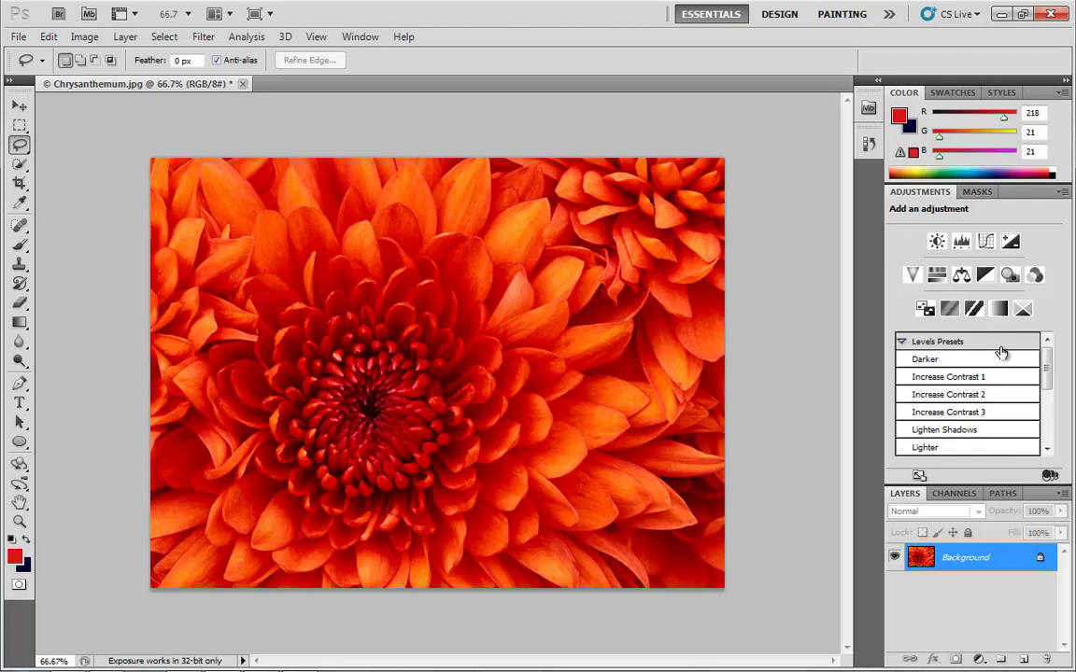
mouse_move(1047, 361)
mouse_down()
mouse_move(1047, 384)
mouse_move(1044, 353)
mouse_up()
click(902, 341)
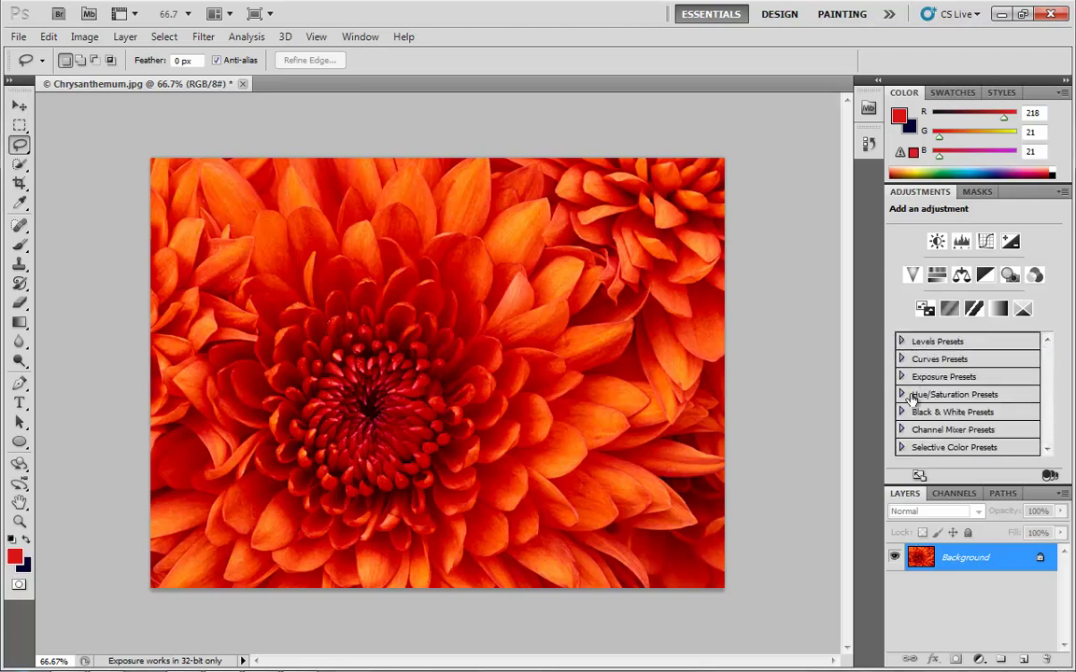
click(902, 378)
click(902, 377)
click(902, 431)
click(902, 430)
click(902, 447)
click(902, 377)
click(903, 378)
click(902, 360)
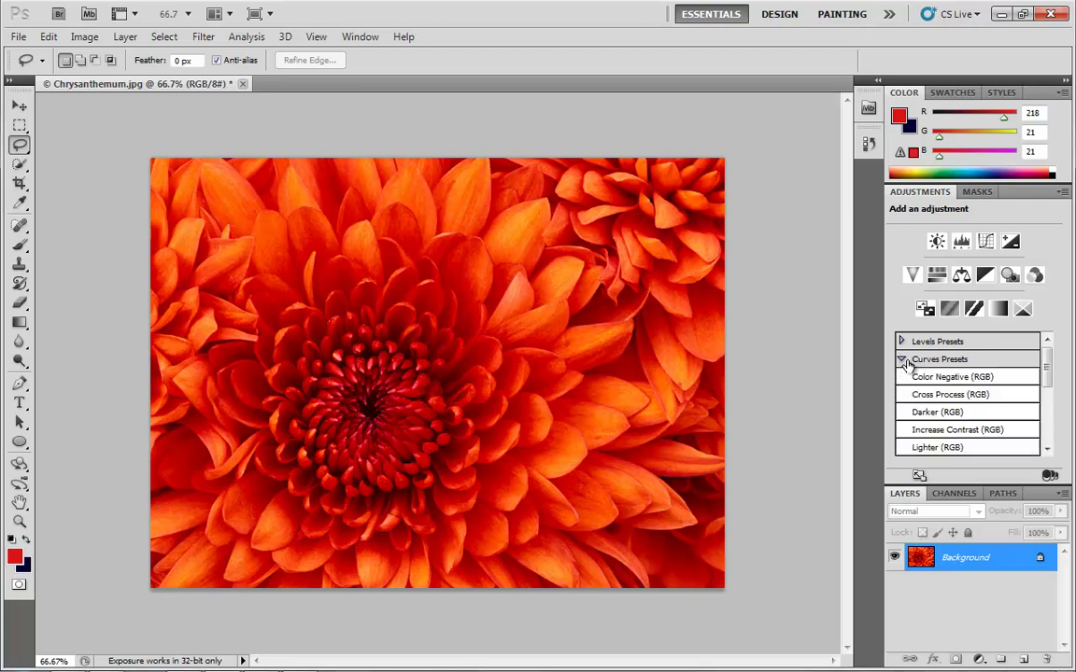
click(951, 378)
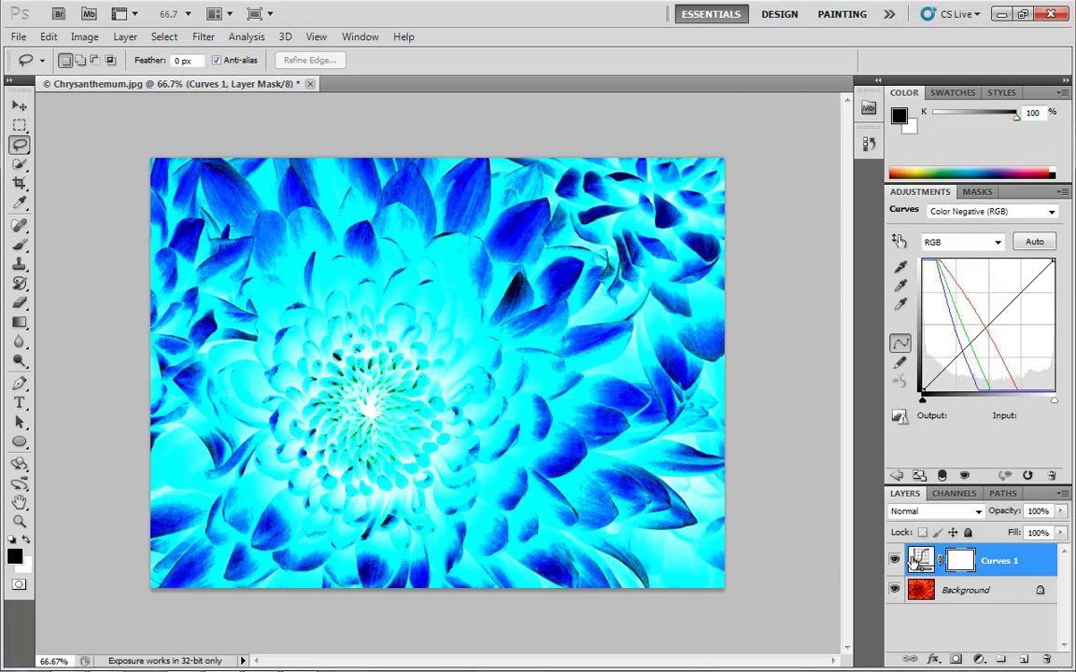
Delete the Curves 1 layer and collapse the Curves and Channel Mixer preset groups.
drag(918, 560, 1045, 659)
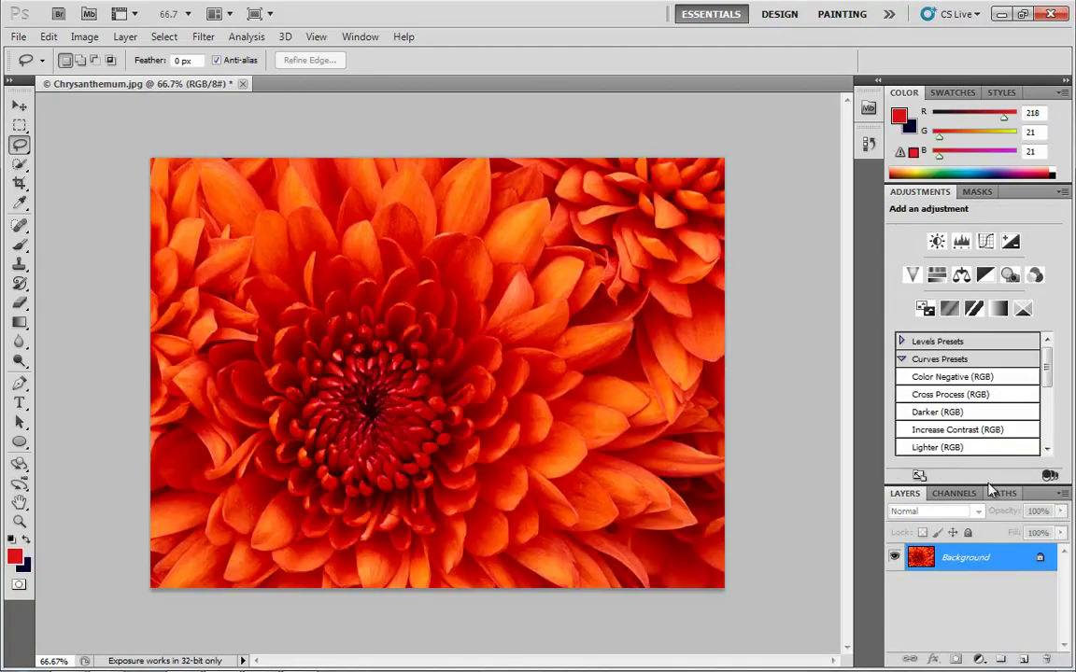
click(901, 359)
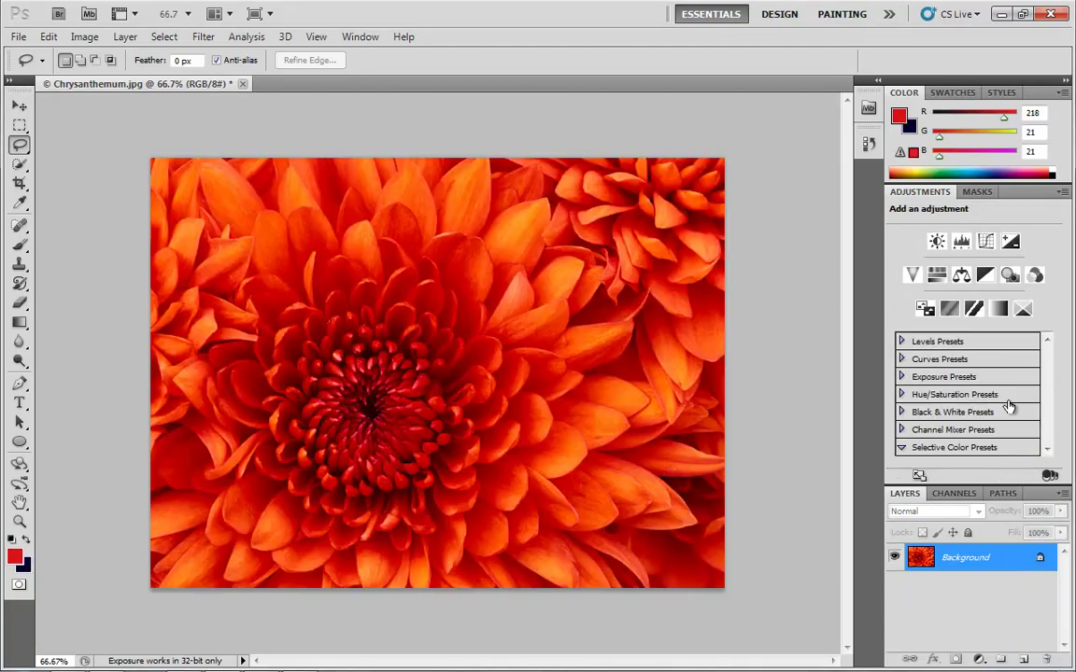
click(915, 430)
scroll(925, 420, down, 2)
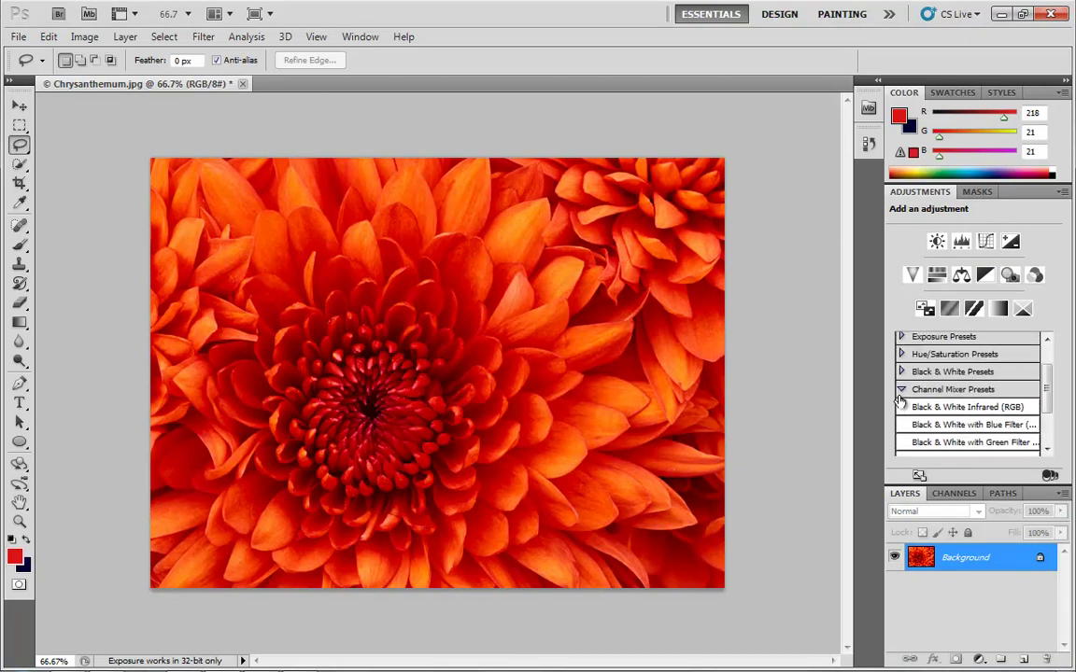
click(902, 391)
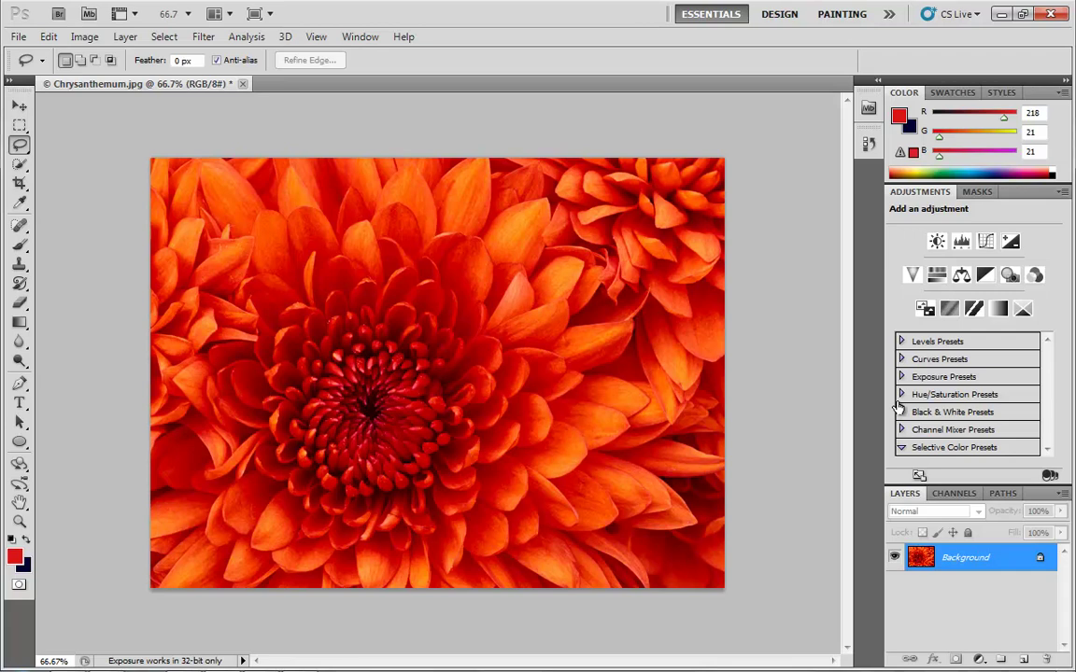
Apply the Hue/Saturation Cyanotype preset (Hue 215, Saturation 25) as a new adjustment layer.
click(902, 395)
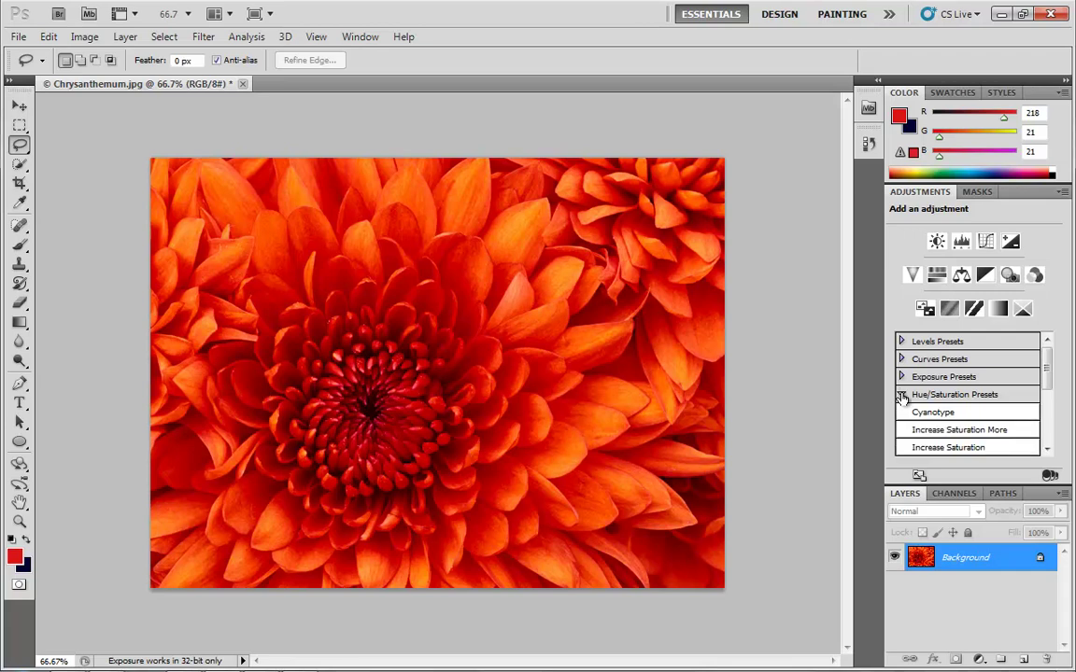
click(961, 413)
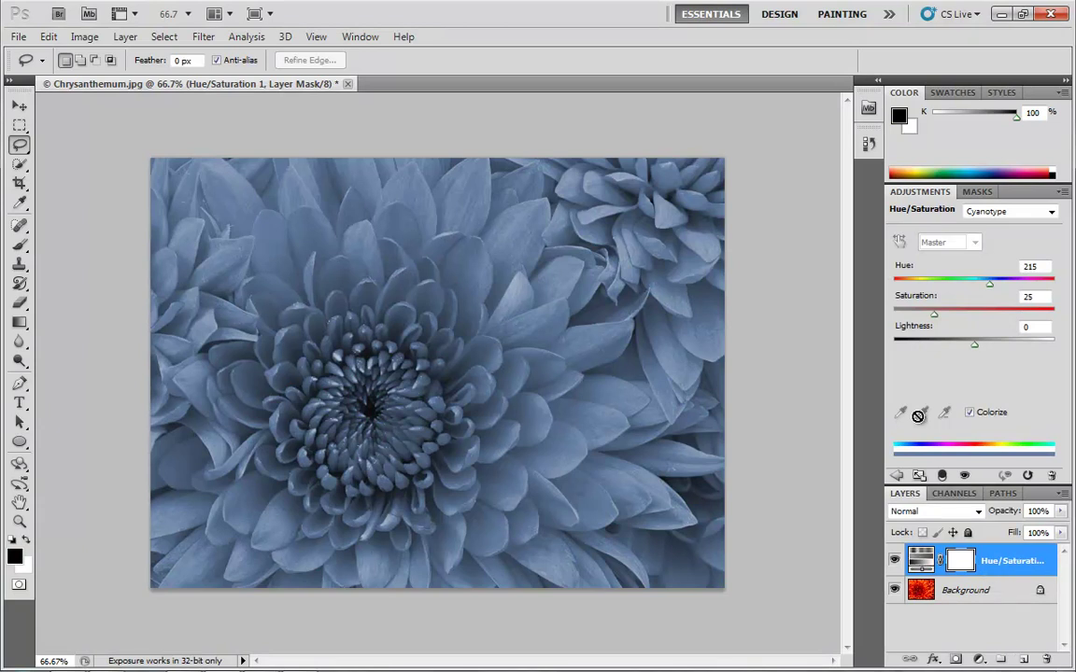
click(1013, 211)
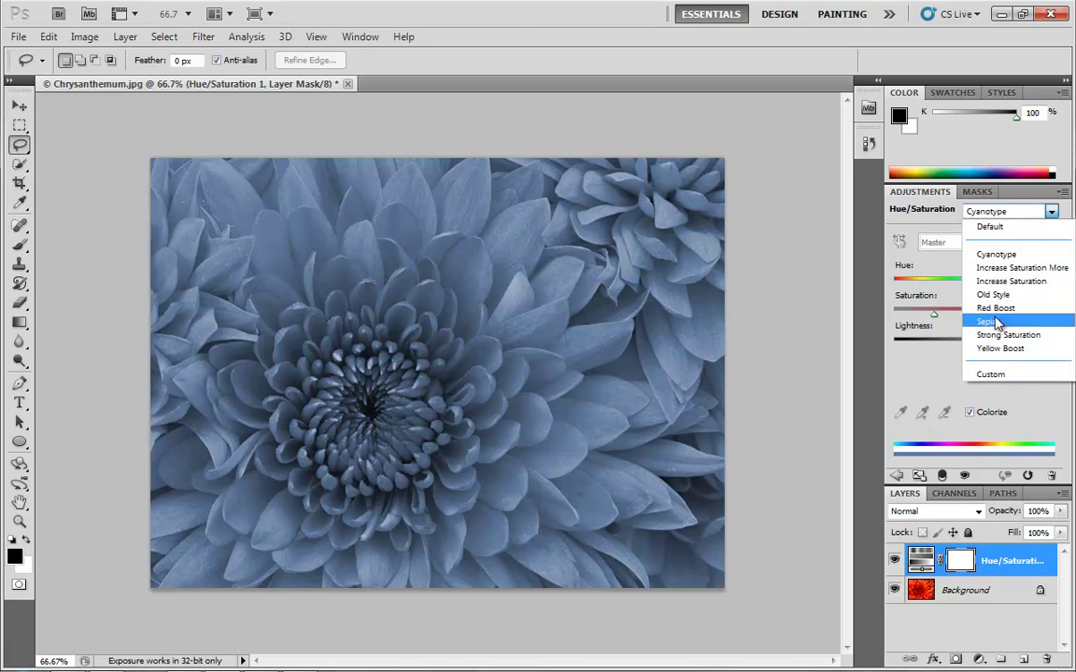
click(1016, 411)
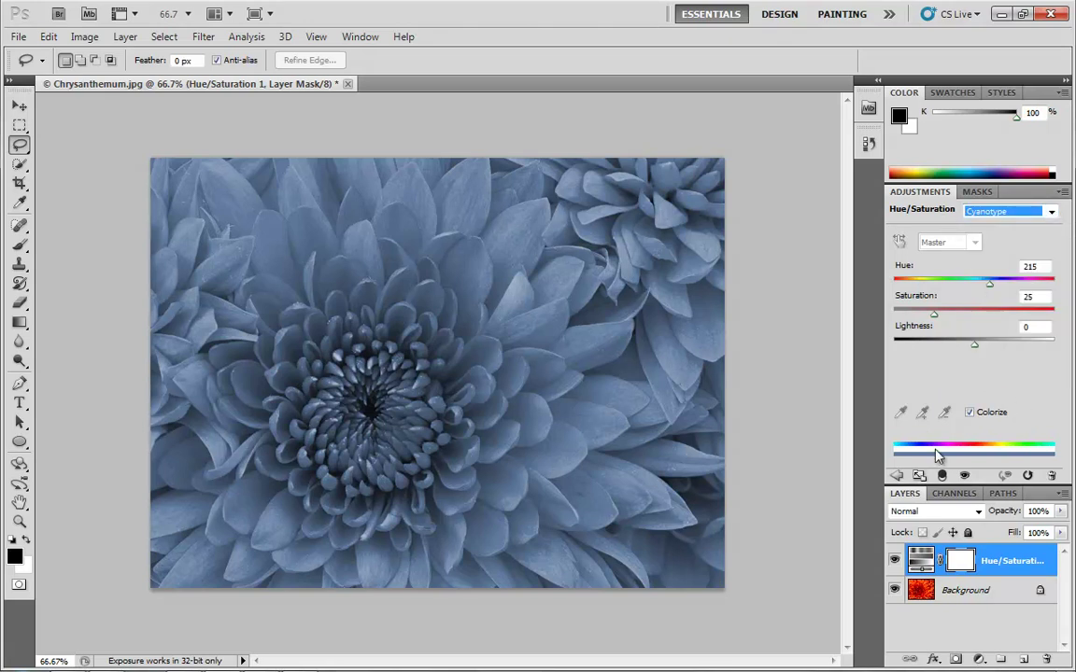
click(897, 476)
Delete the Cyanotype layer, re-add Hue/Saturation with the Cyanotype preset, then delete that too.
drag(990, 562, 1044, 660)
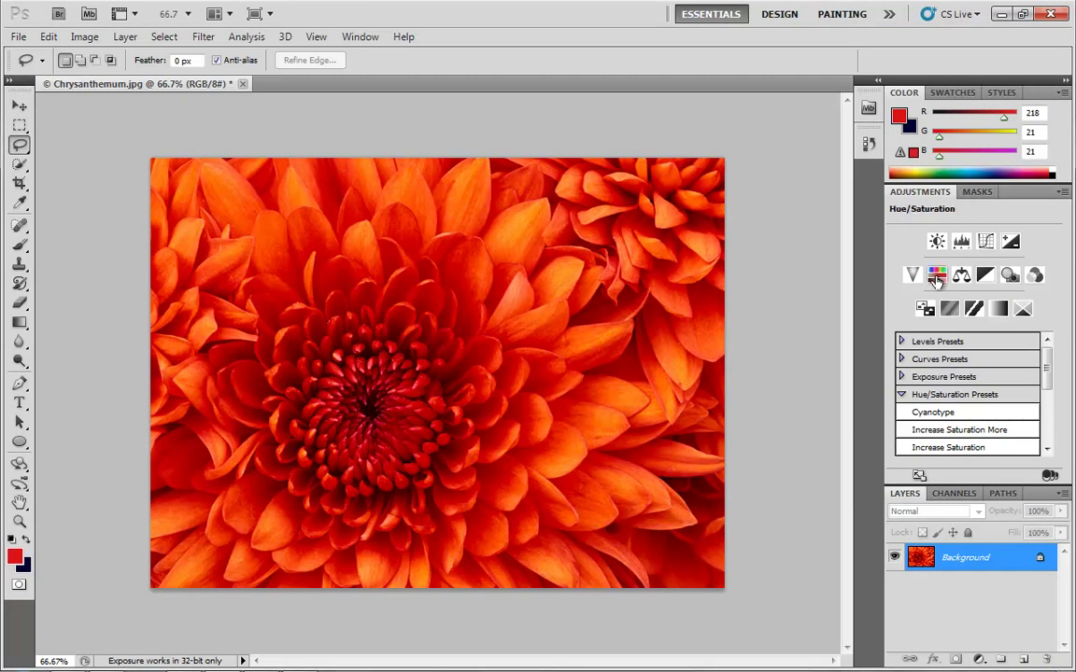
click(937, 277)
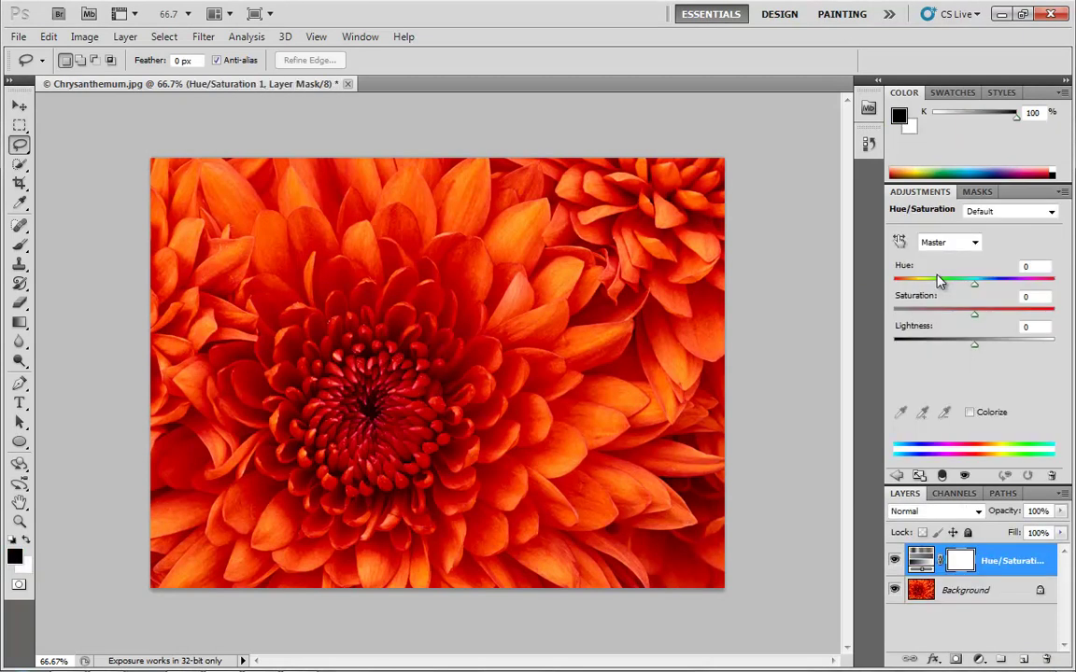
click(1051, 213)
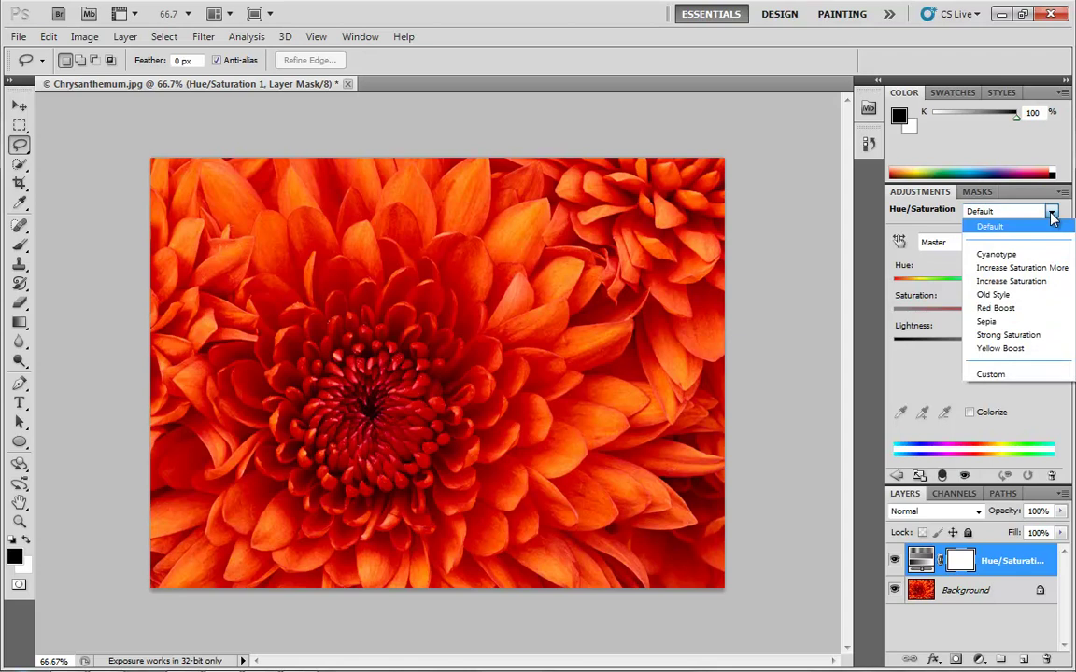
click(1018, 249)
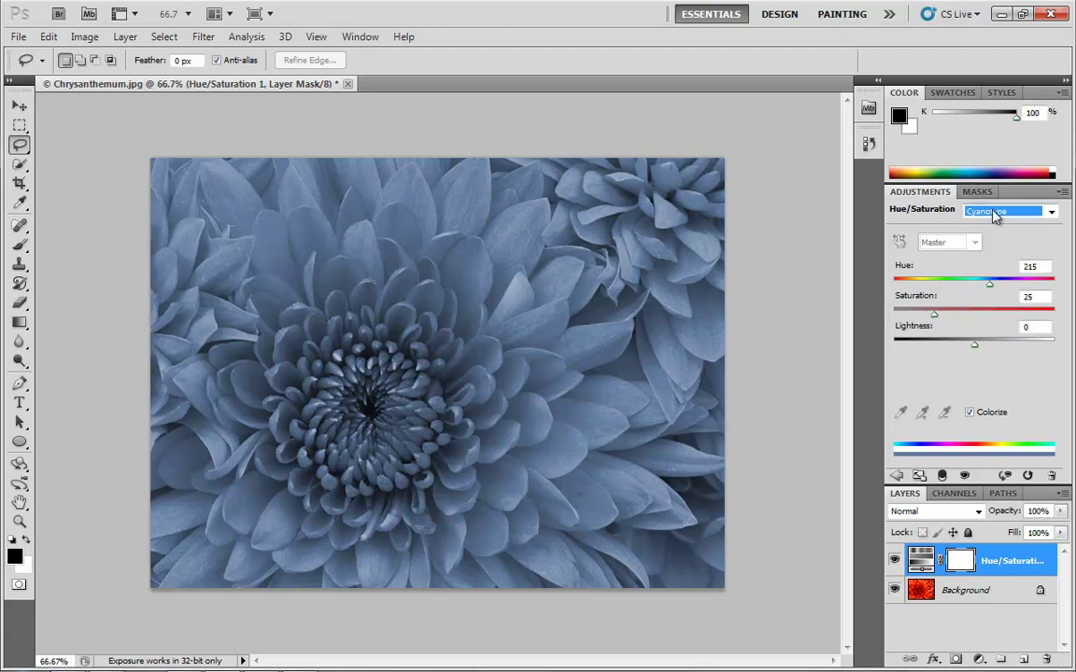
drag(921, 561, 1046, 659)
click(903, 395)
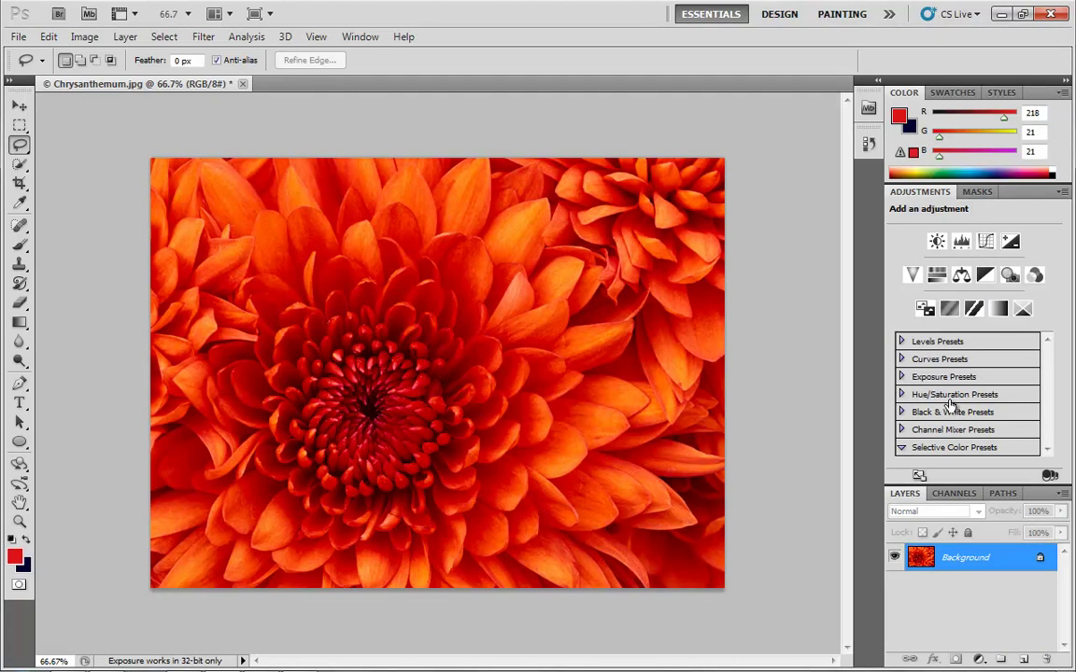
Add a Curves layer, lowering a shadow point and raising an upper point into an S-curve.
drag(912, 475, 850, 538)
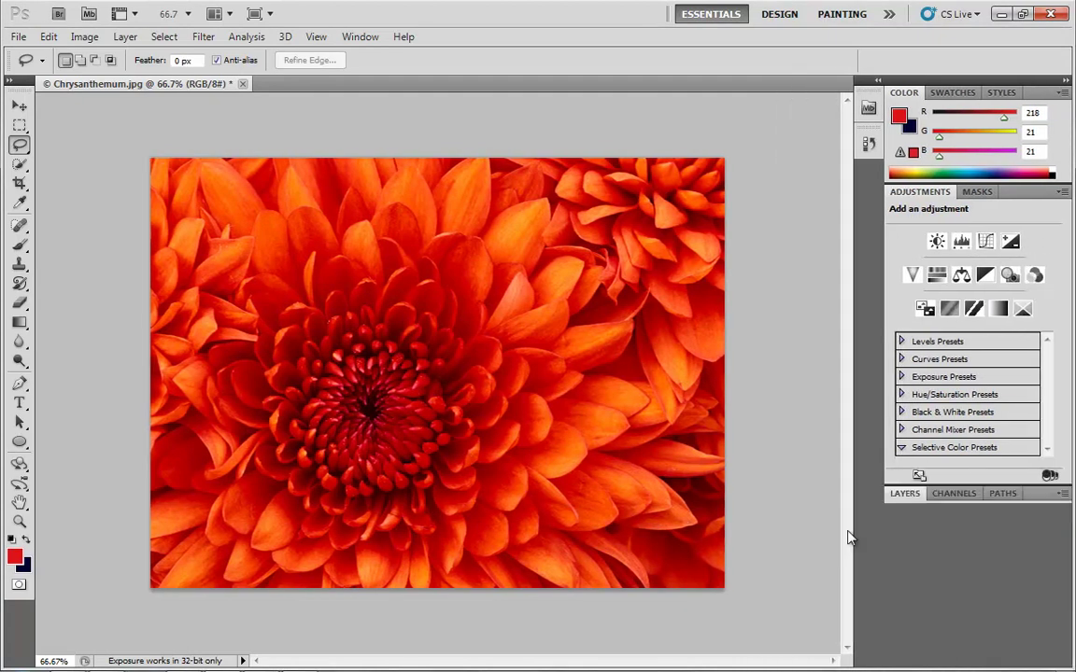
click(985, 242)
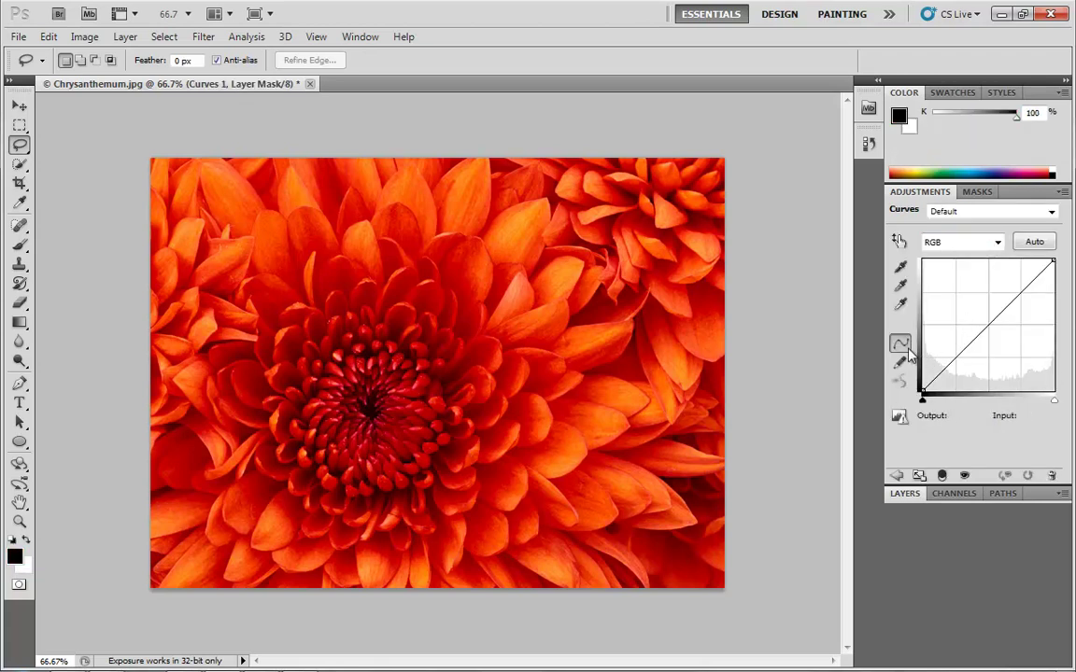
click(919, 476)
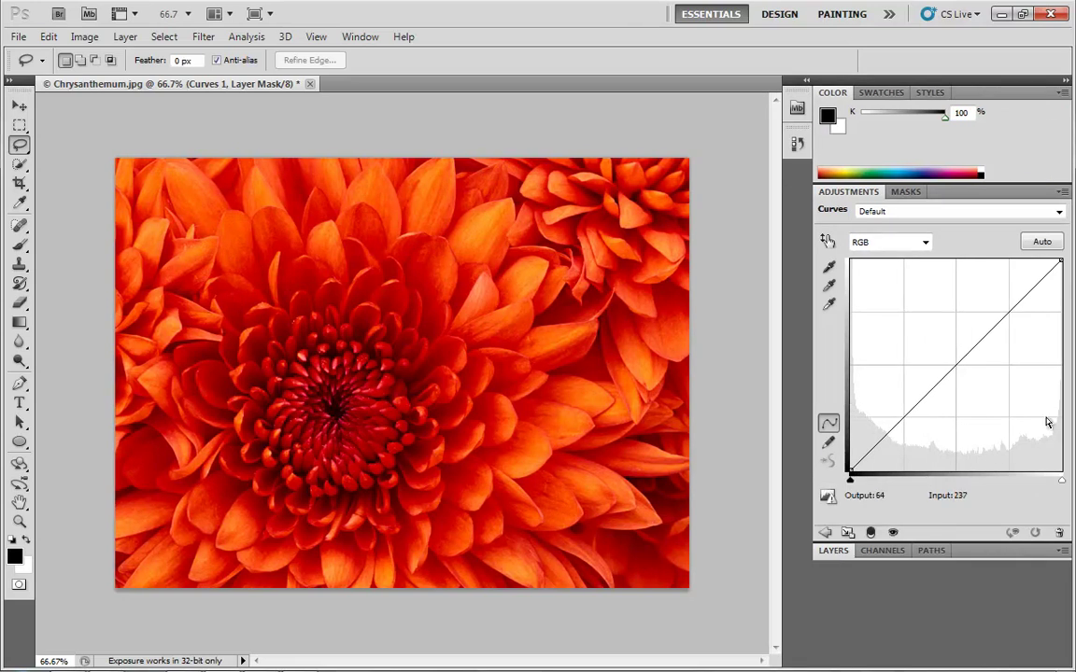
drag(908, 413, 908, 435)
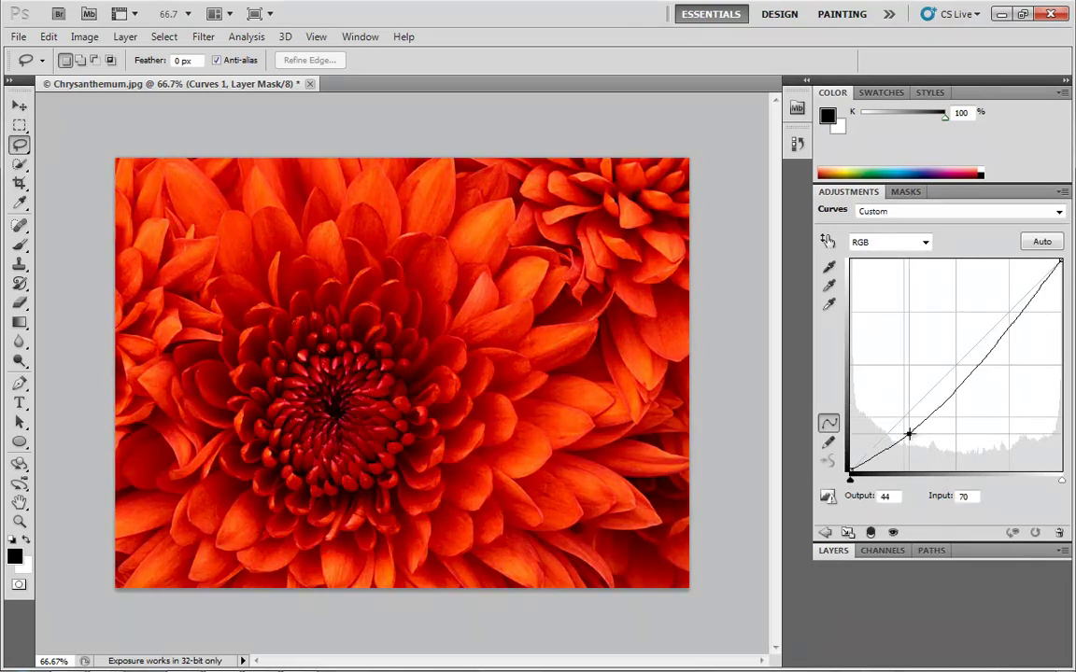
click(975, 377)
drag(975, 378, 967, 329)
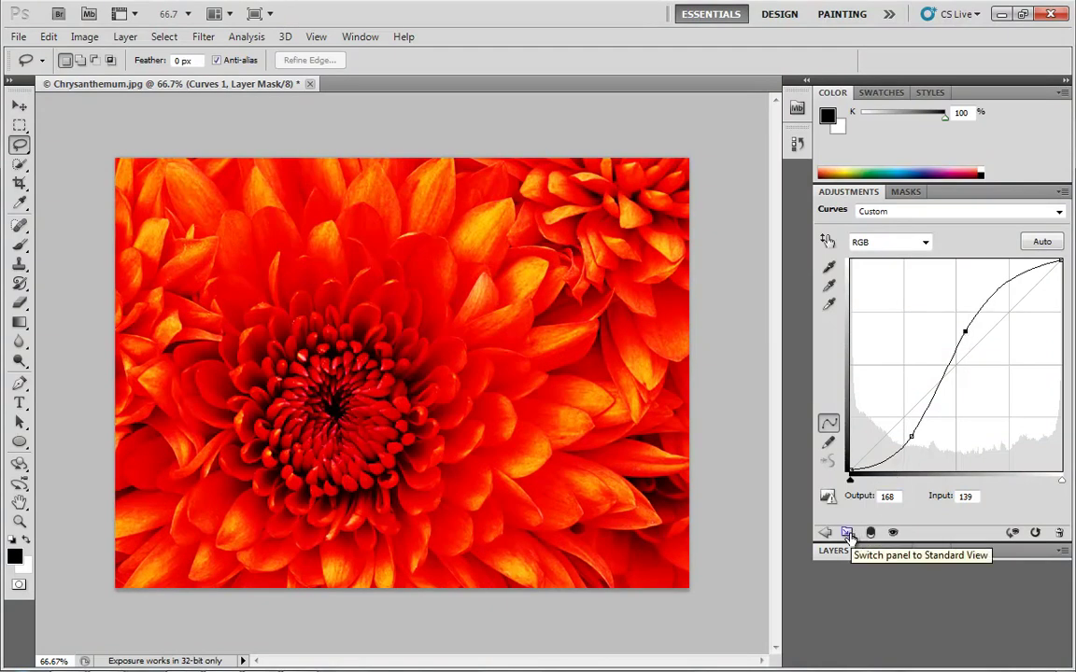
Switch the Adjustments panel between expanded and compact views and widen the side panel.
click(847, 533)
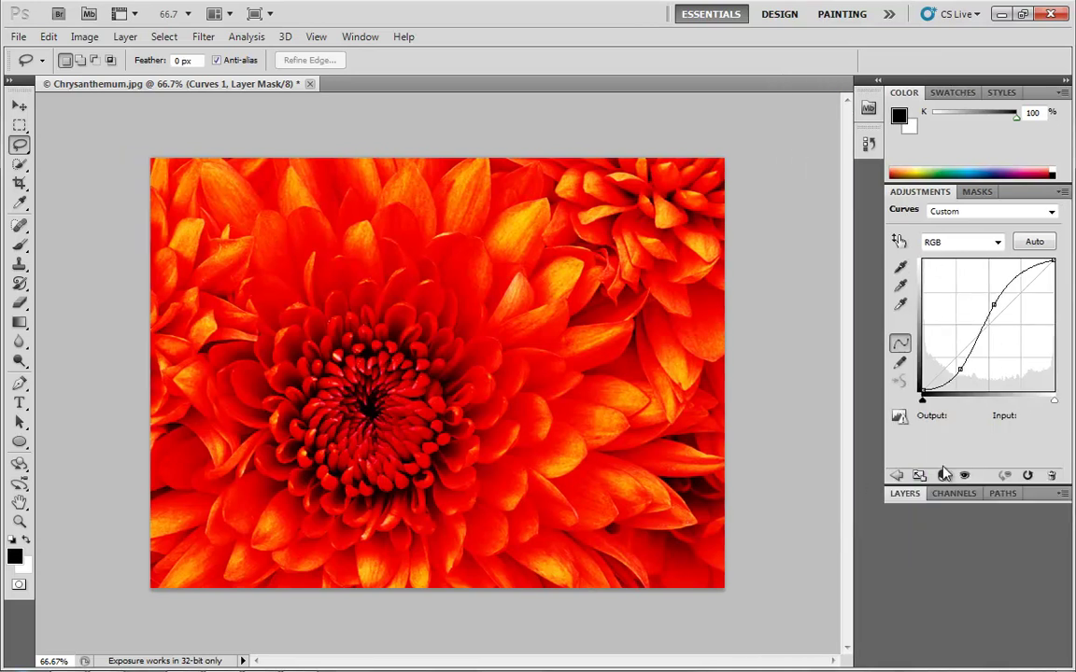
click(919, 475)
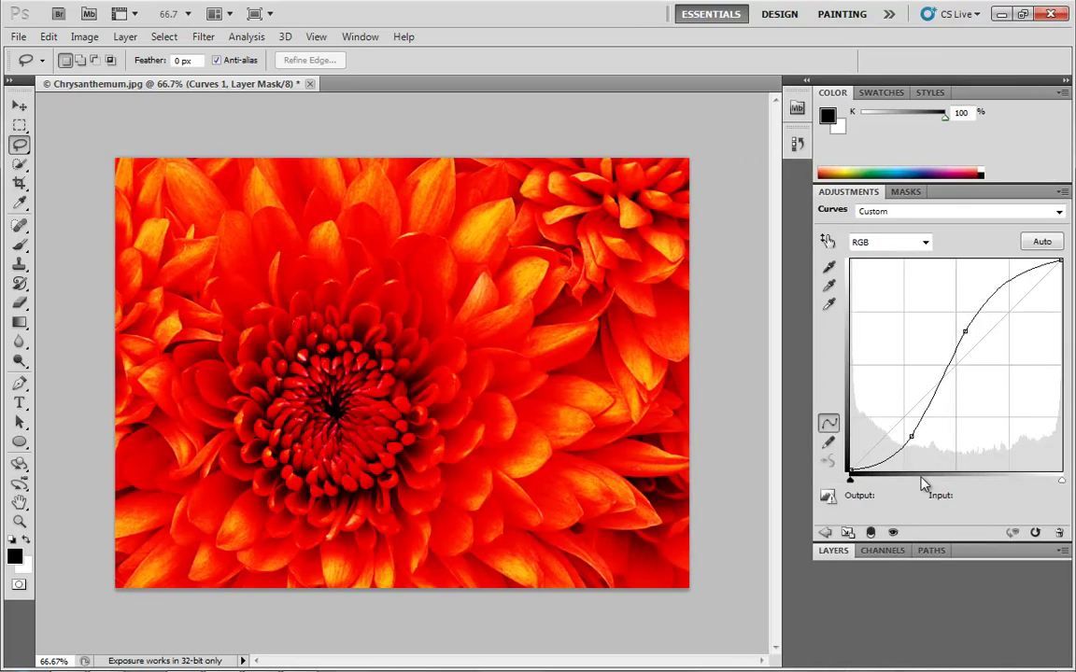
click(847, 532)
drag(883, 393, 819, 435)
Switch between the adjustments list, Layers panel and Curves settings, then shrink Curves to standard view.
click(826, 533)
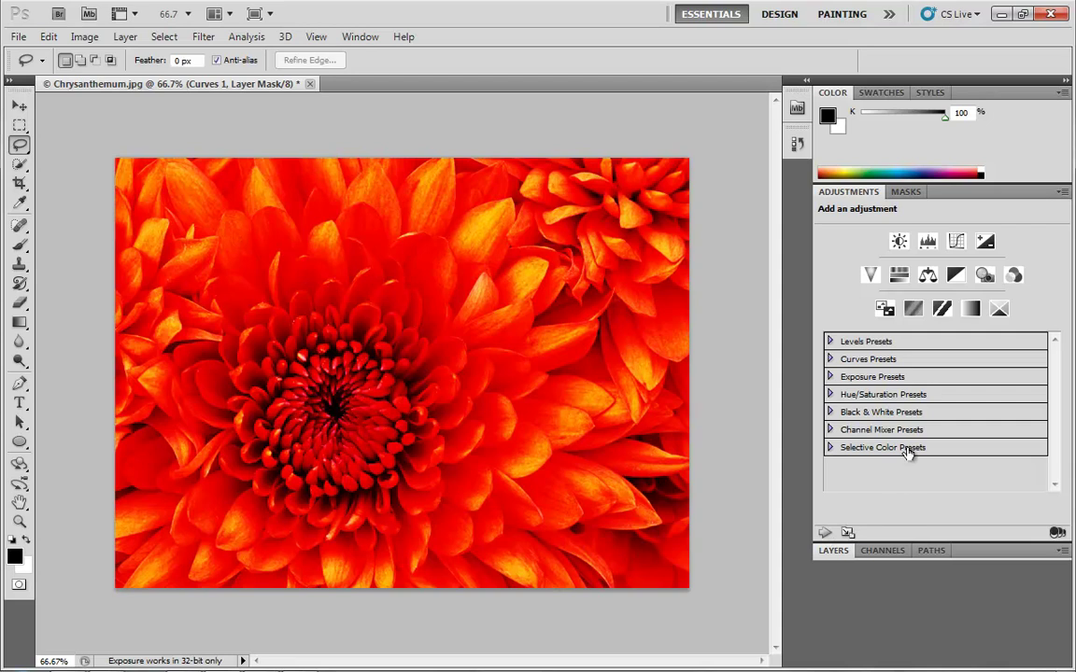
click(833, 550)
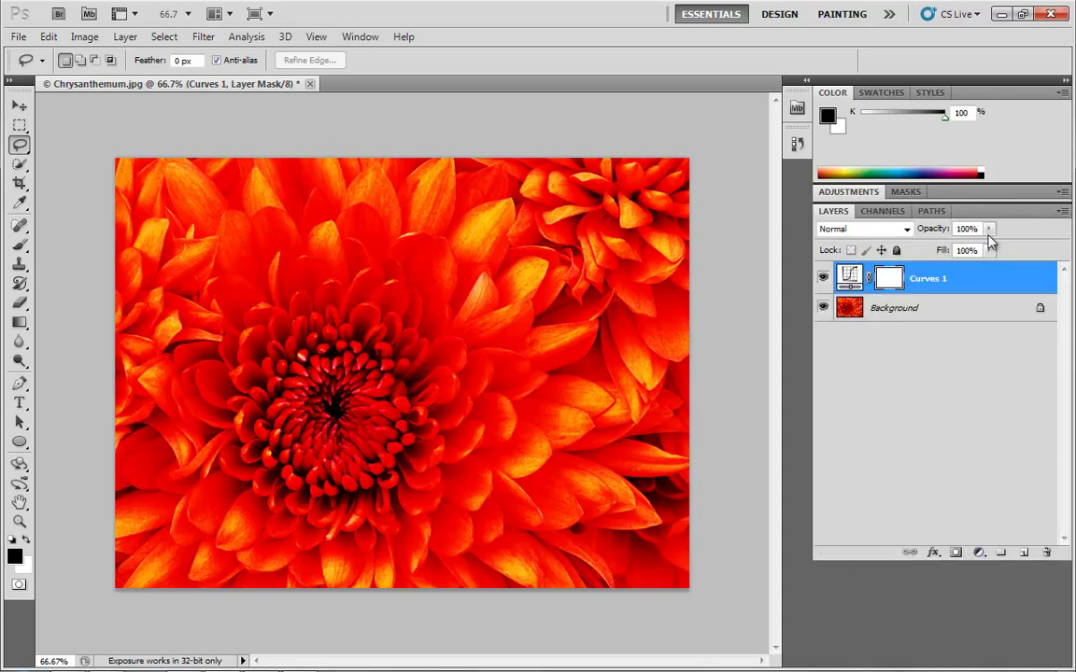
click(896, 187)
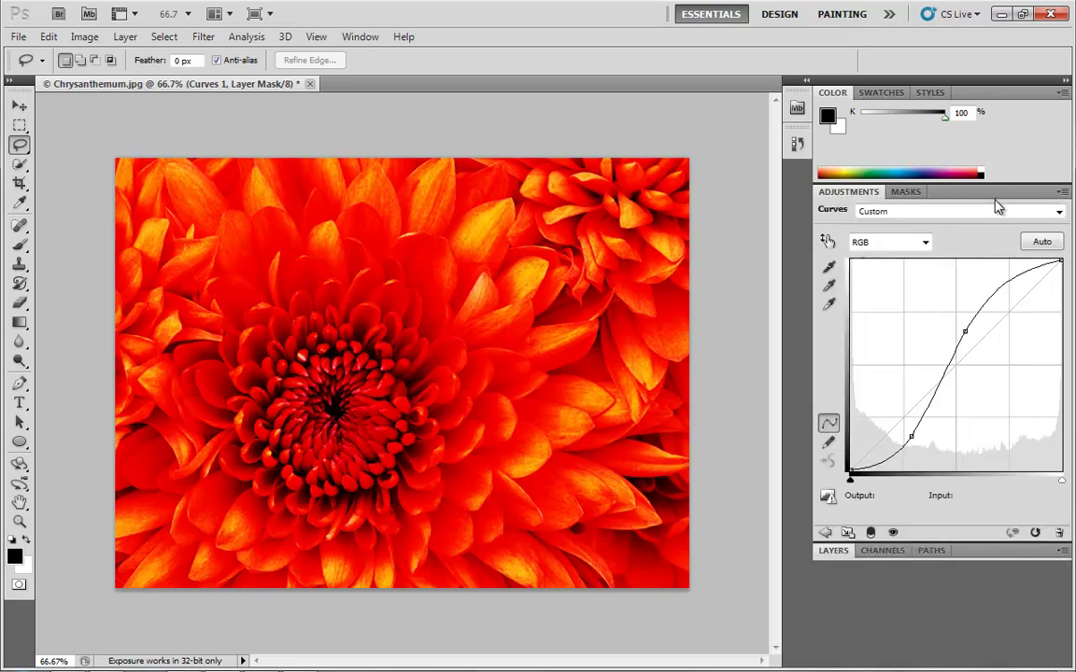
click(977, 551)
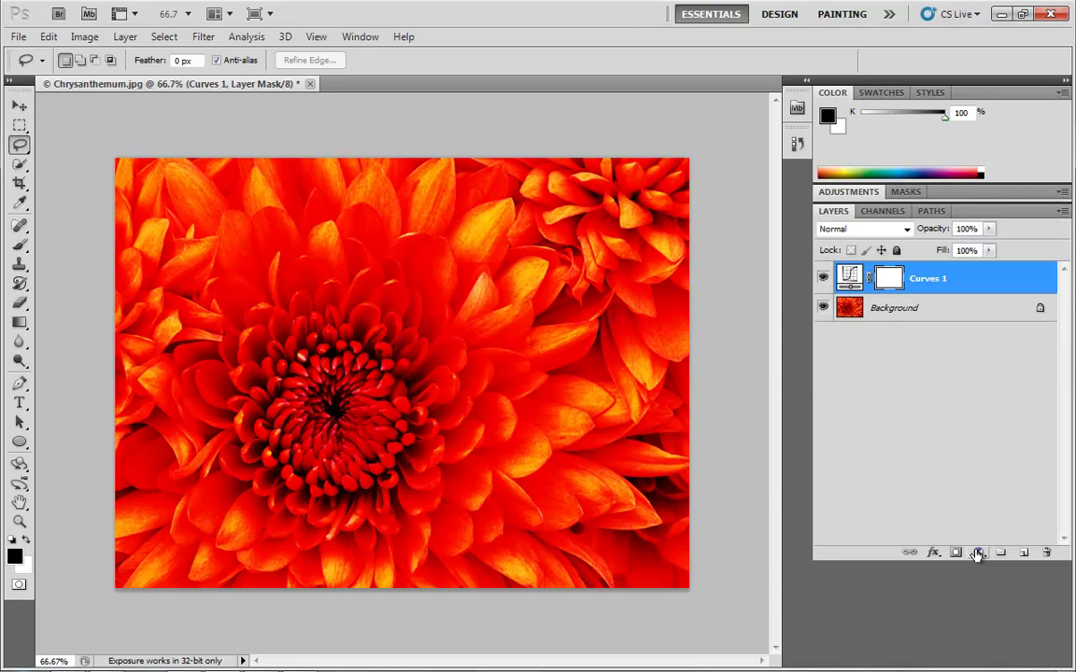
click(992, 196)
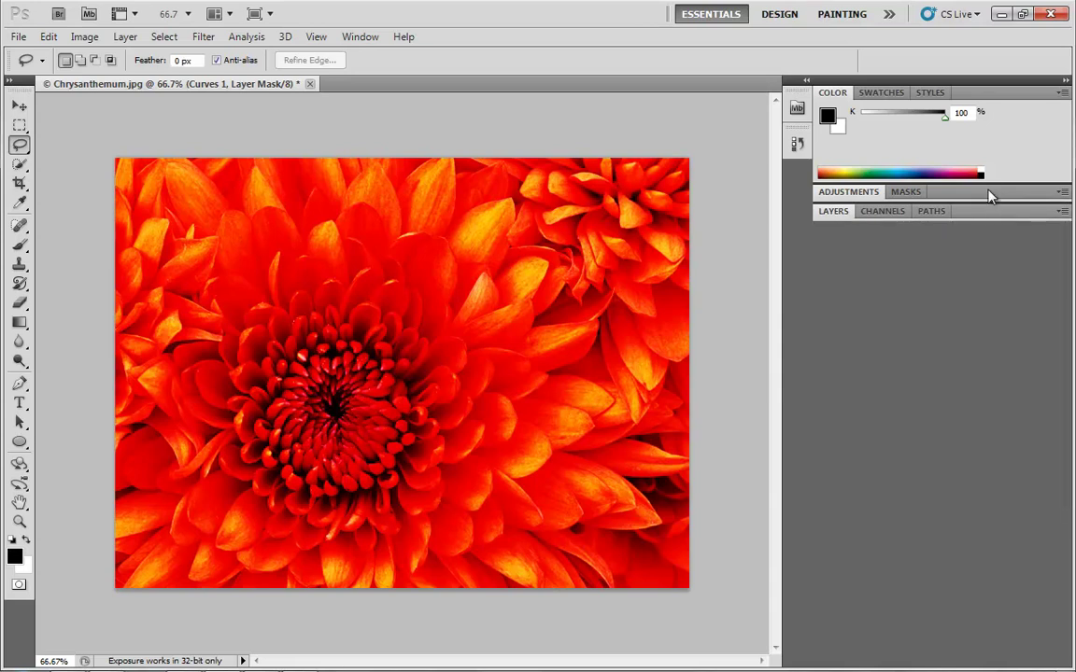
click(988, 193)
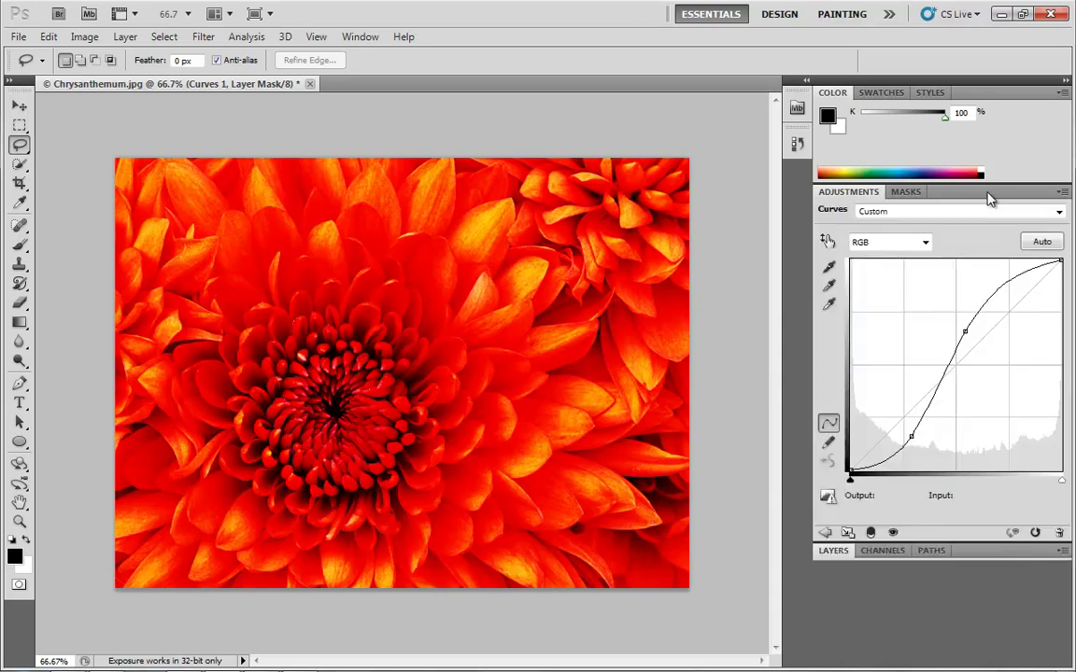
click(847, 532)
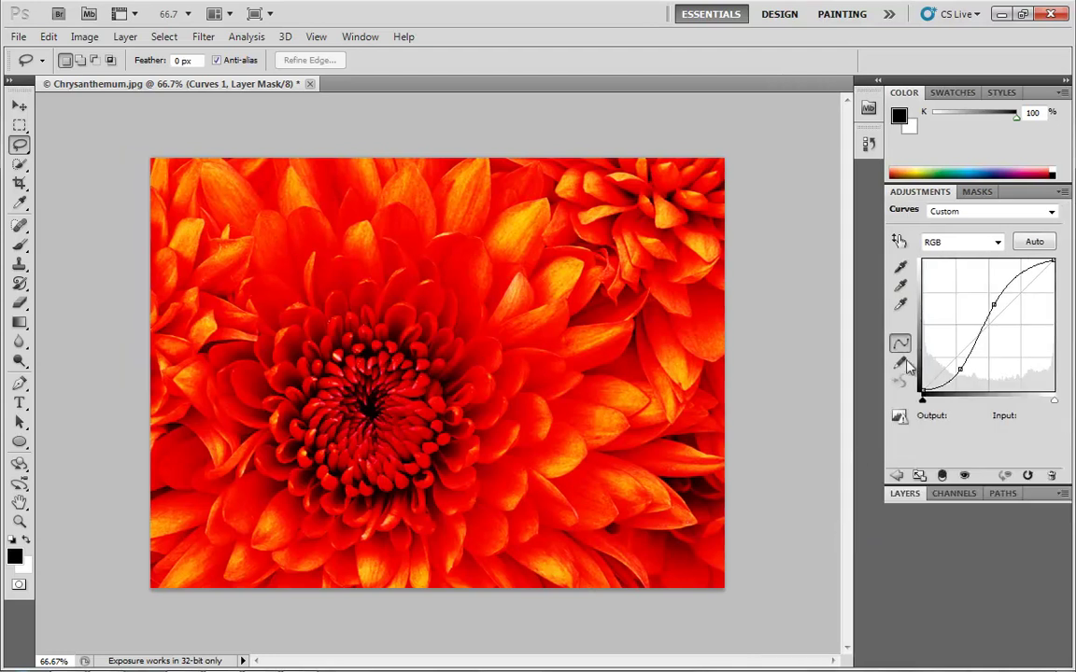
click(1035, 501)
Drag the Curves 1 adjustment layer onto the trash icon.
drag(989, 560, 1046, 659)
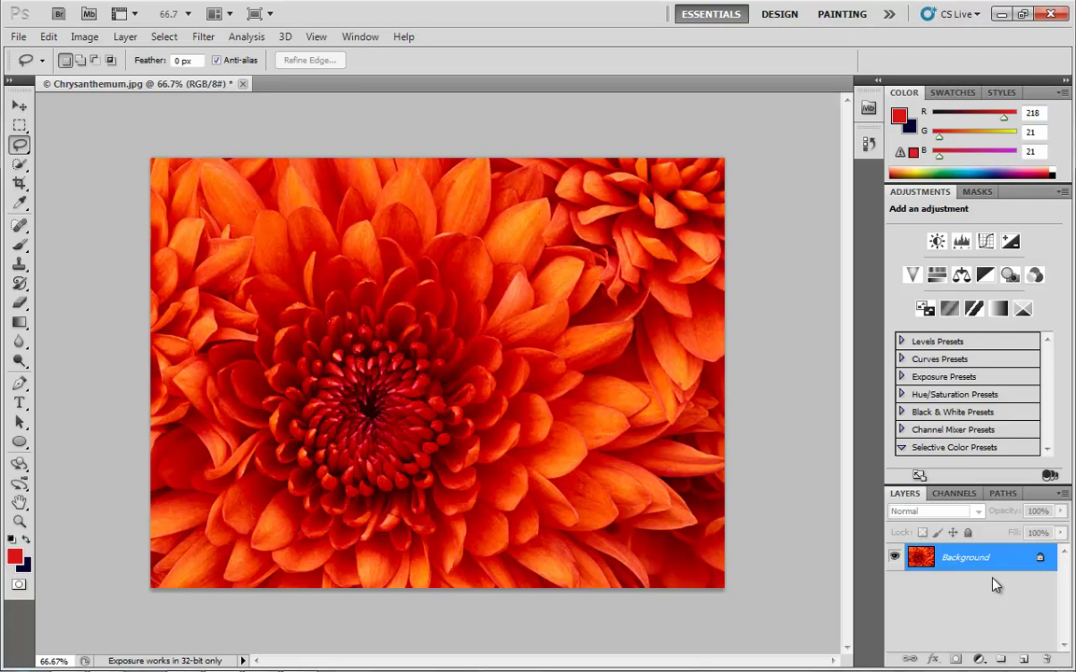
Place the Jellyfish photo above the Background, then add and undo a trial layer mask.
click(18, 37)
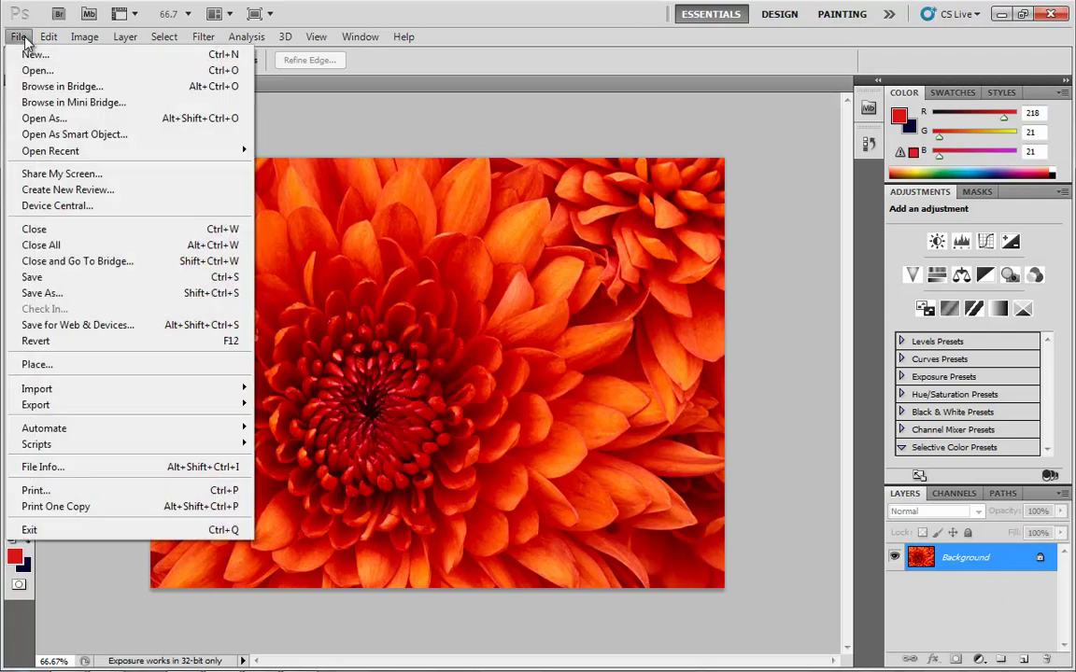
click(54, 331)
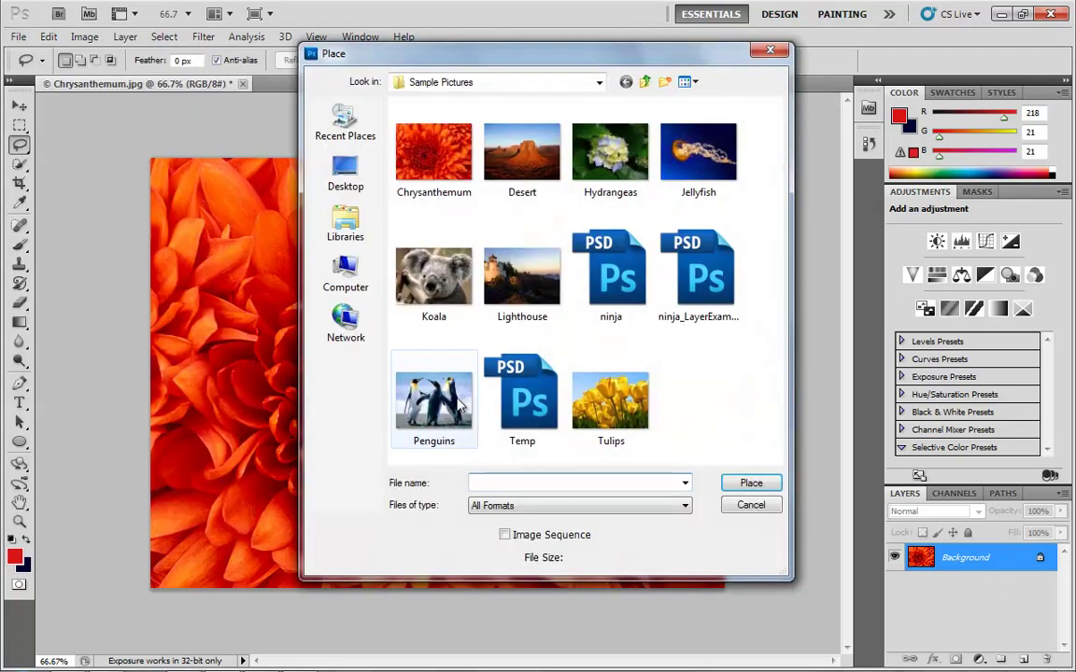
double_click(695, 145)
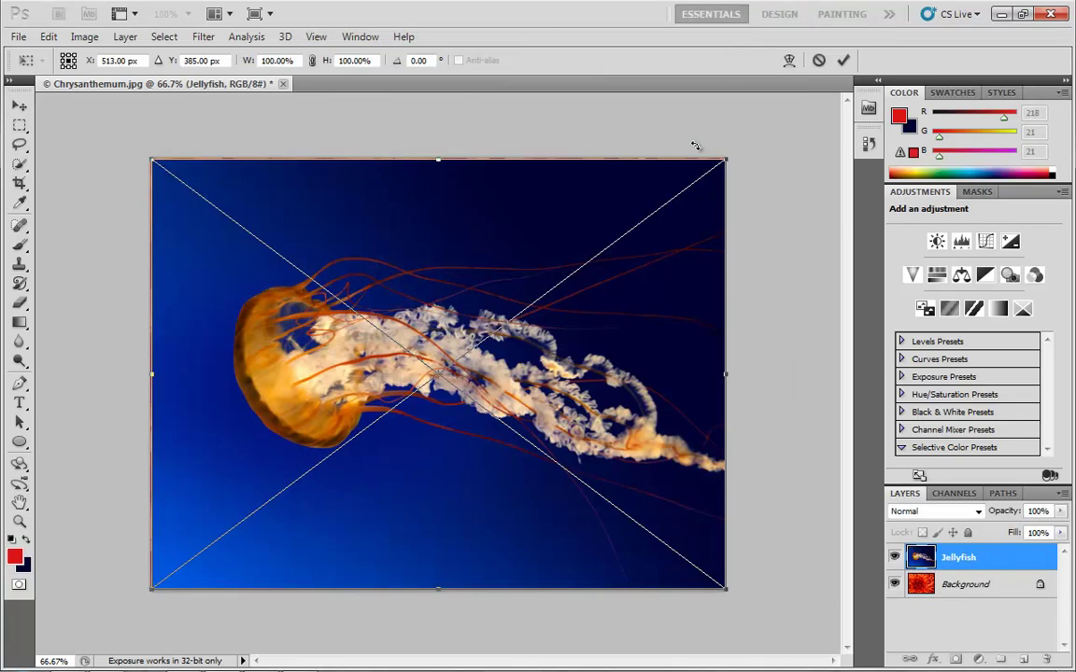
key(Return)
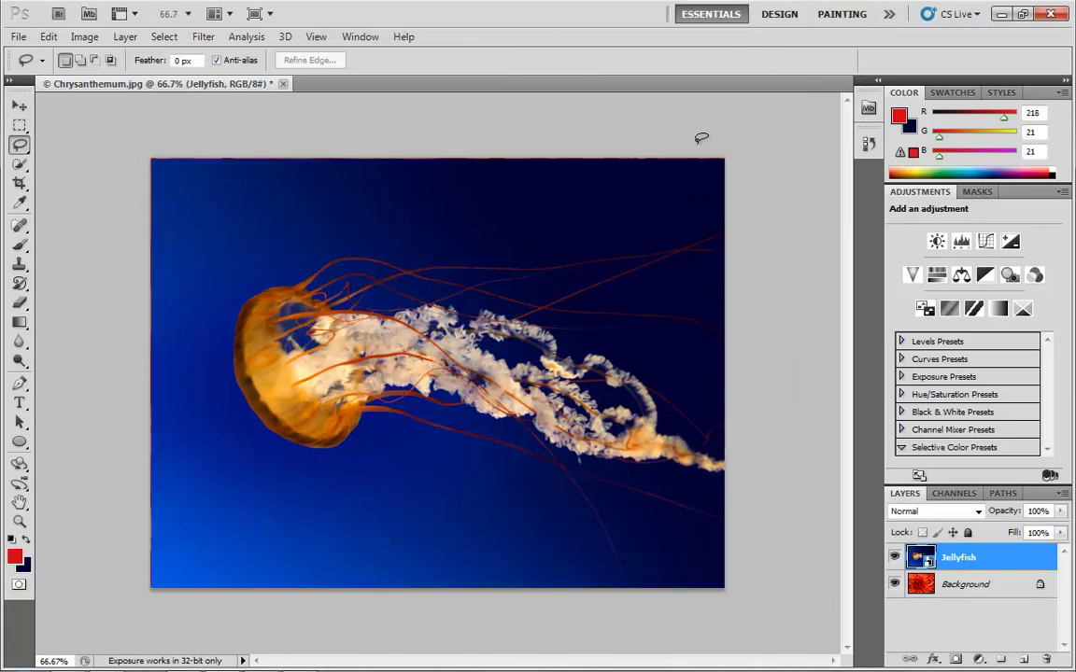
click(955, 660)
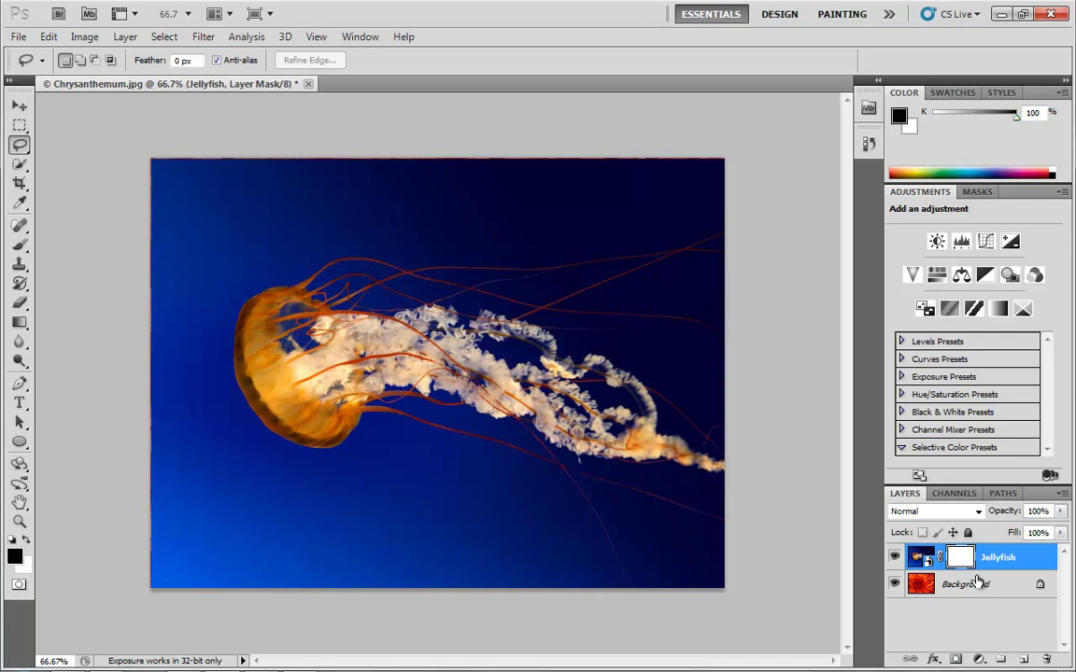
key(ctrl+z)
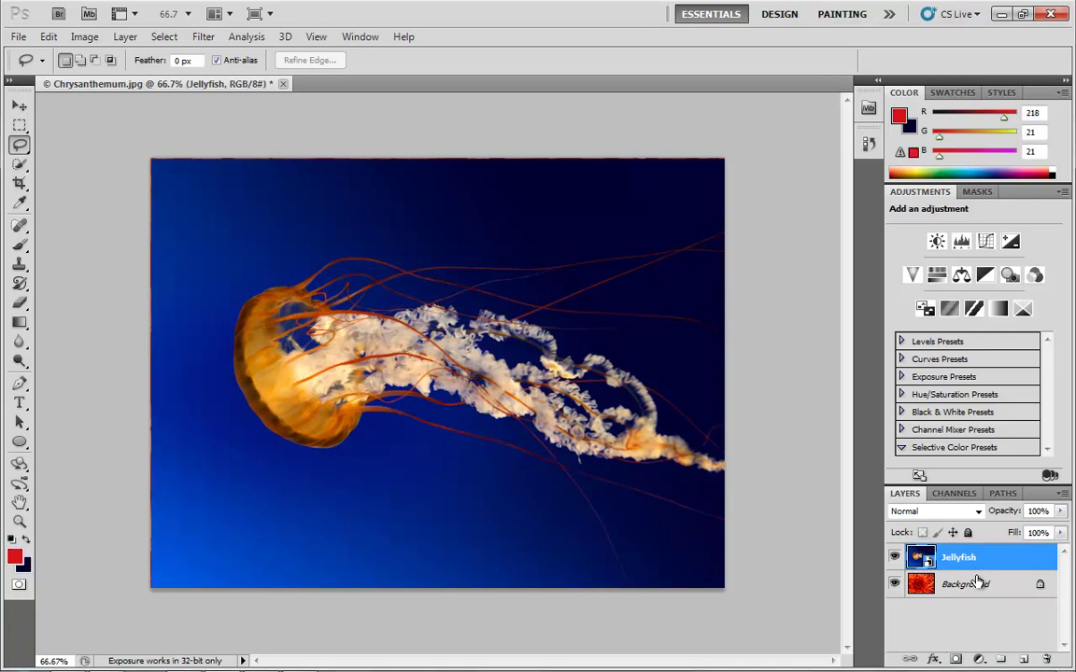
Select the blue water with Color Range sampling, previewing the selection in Grayscale.
click(164, 36)
click(163, 181)
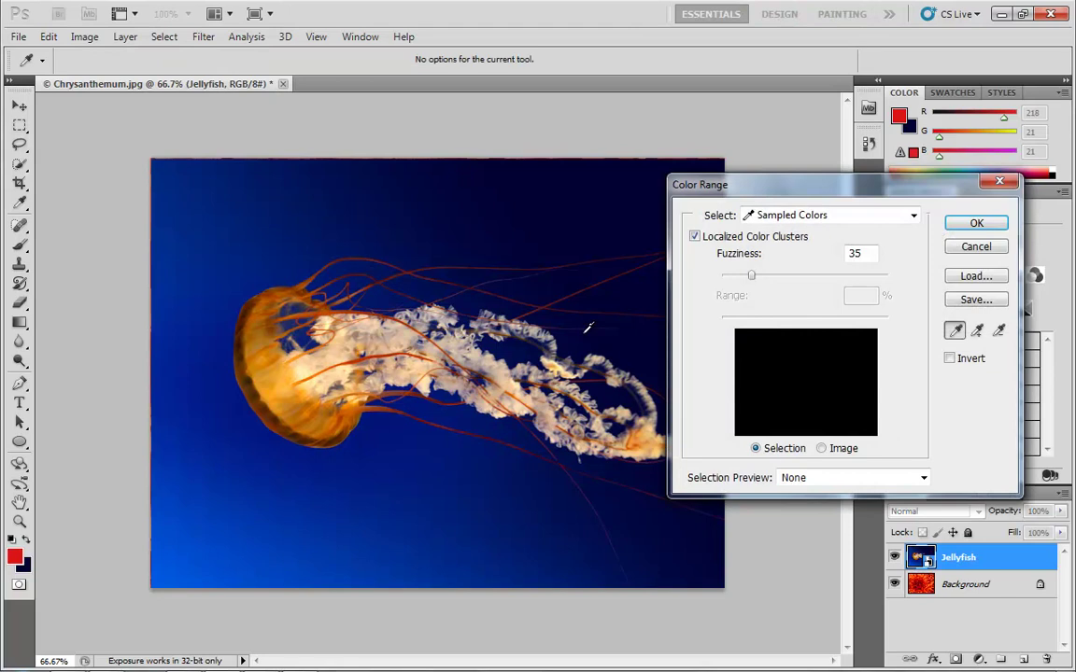
drag(676, 185, 772, 201)
click(692, 182)
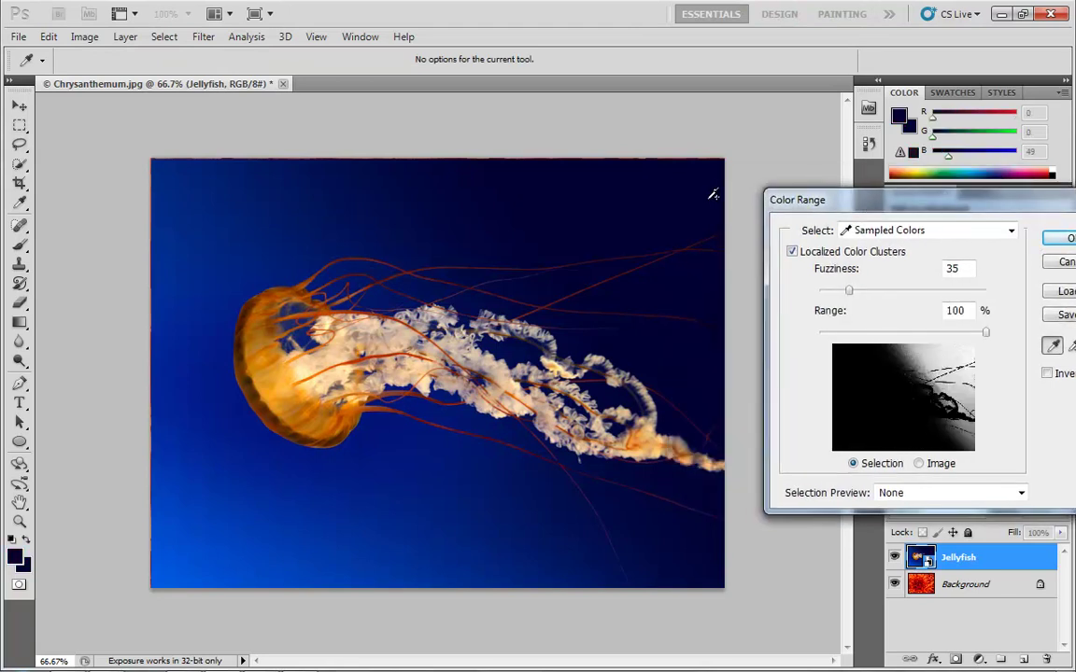
drag(703, 187, 156, 577)
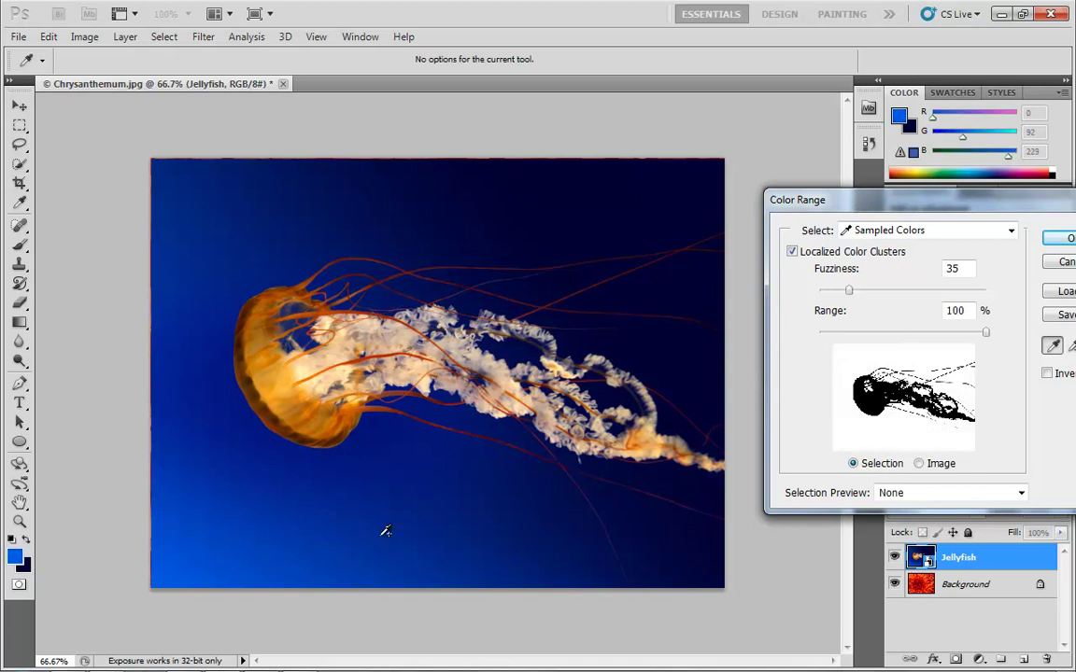
click(660, 517)
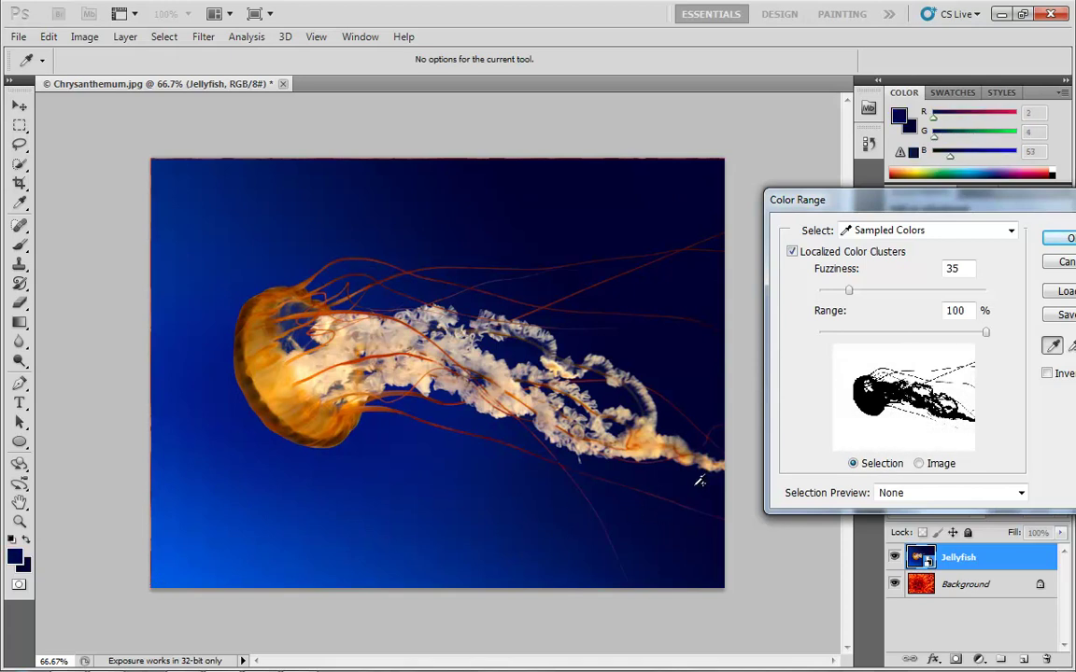
click(915, 493)
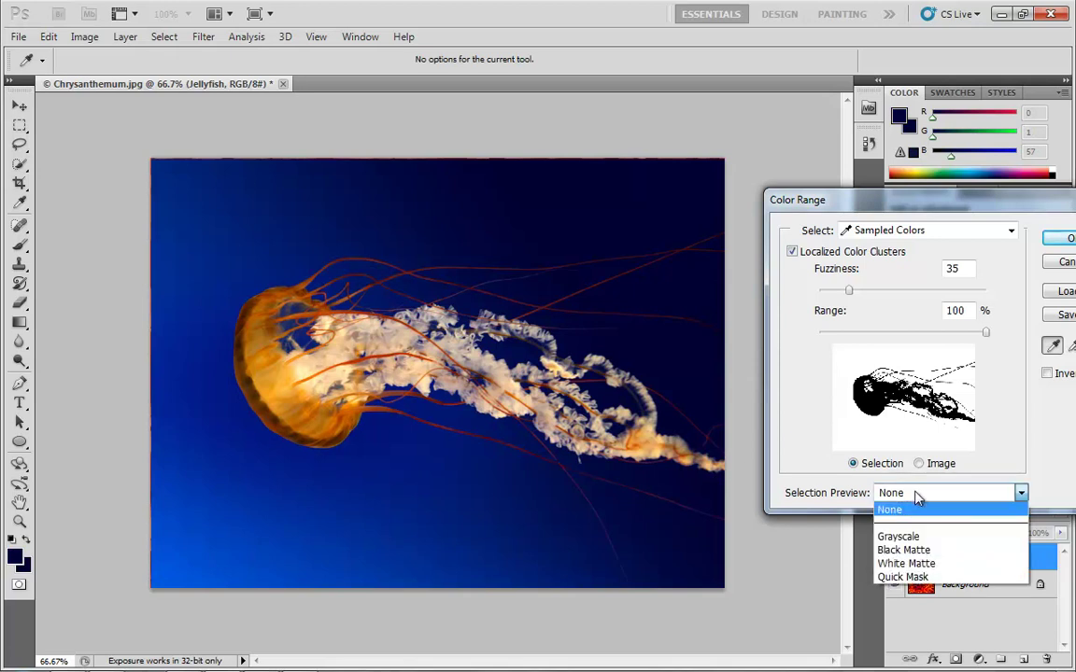
click(915, 536)
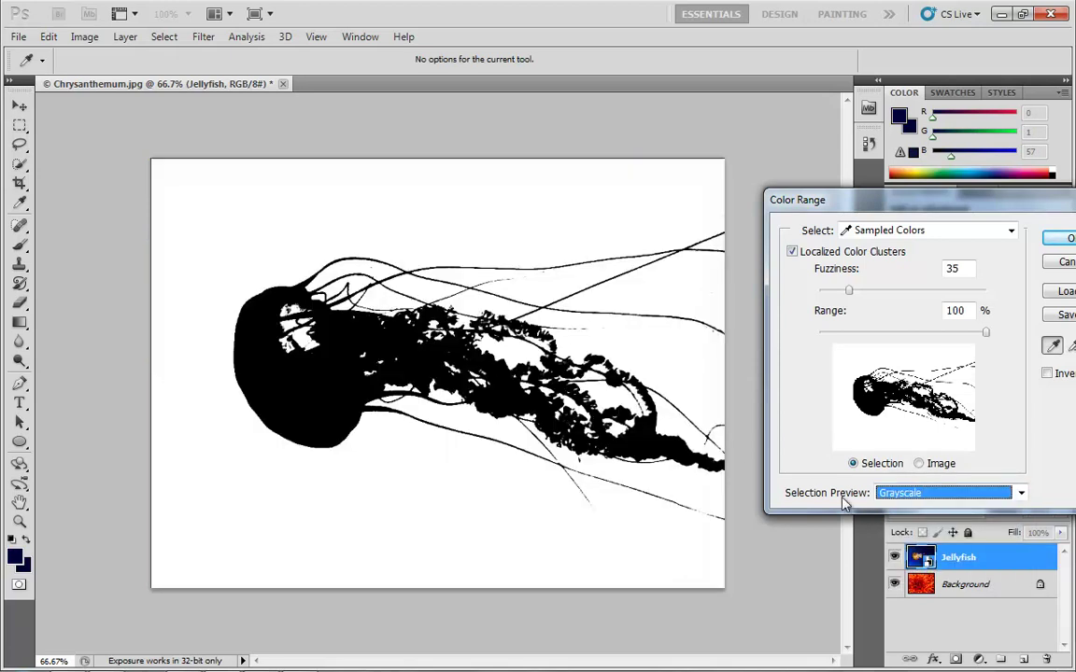
Sample more water between the tentacles, accept the selection and add it as the Jellyfish layer mask.
click(495, 495)
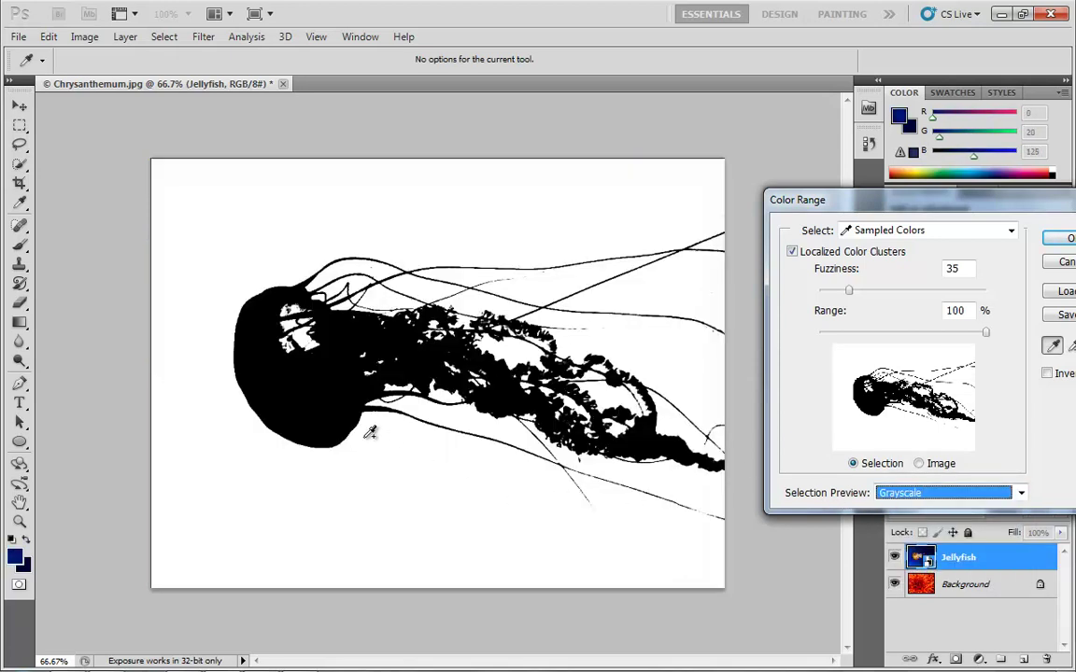
click(585, 294)
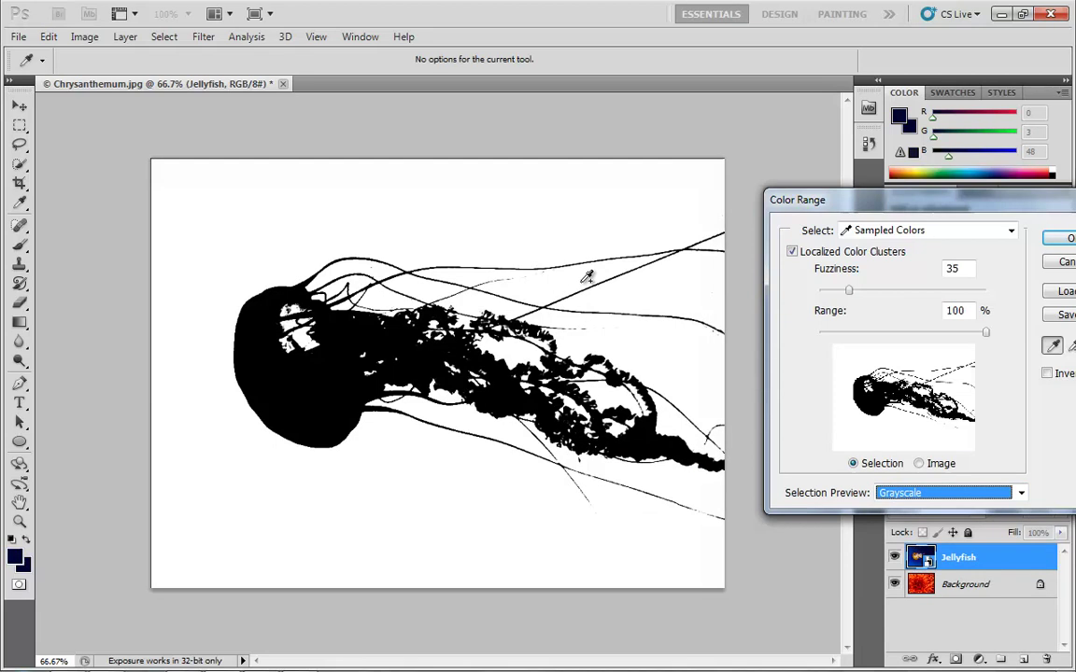
click(720, 325)
click(720, 325)
drag(1037, 200, 840, 191)
click(808, 233)
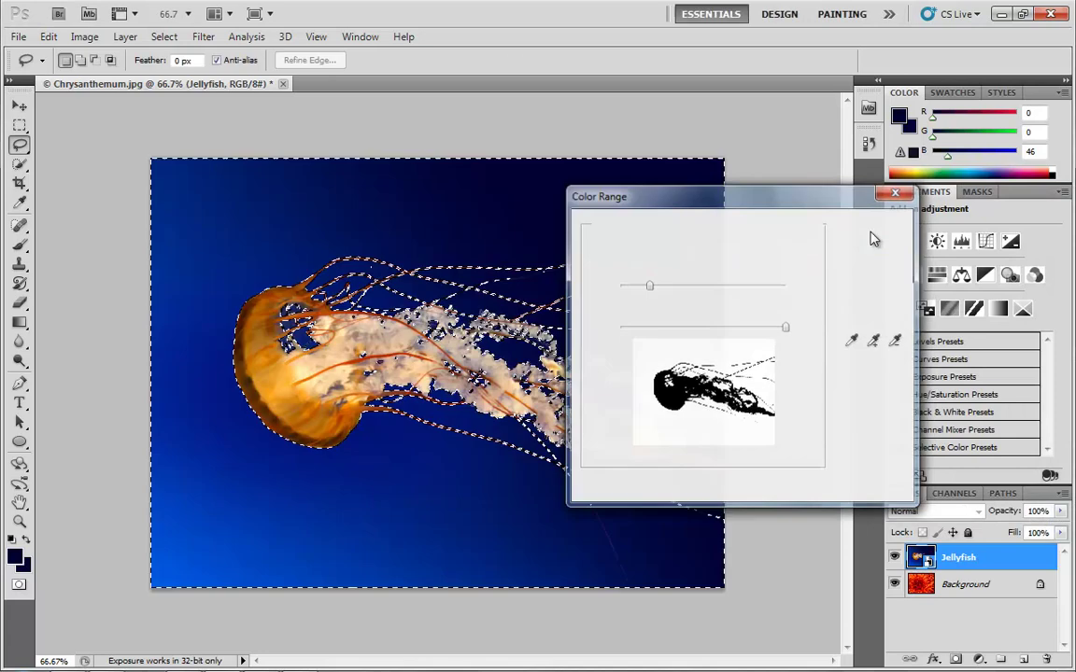
click(956, 660)
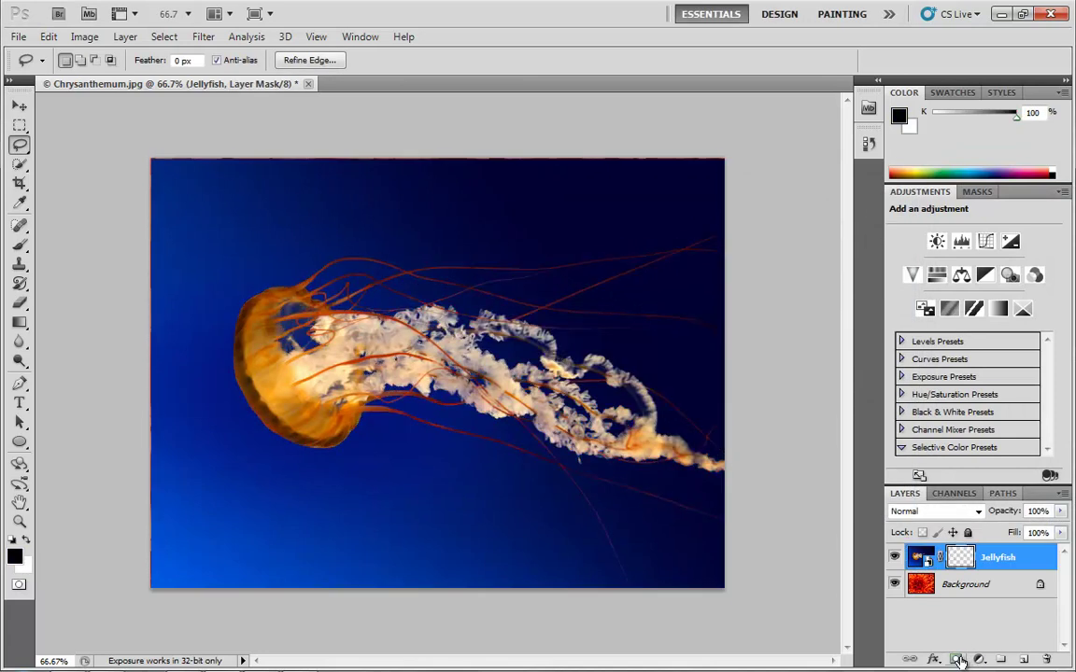
Invert the Jellyfish layer mask in the Masks panel so only the jellyfish shows.
click(979, 194)
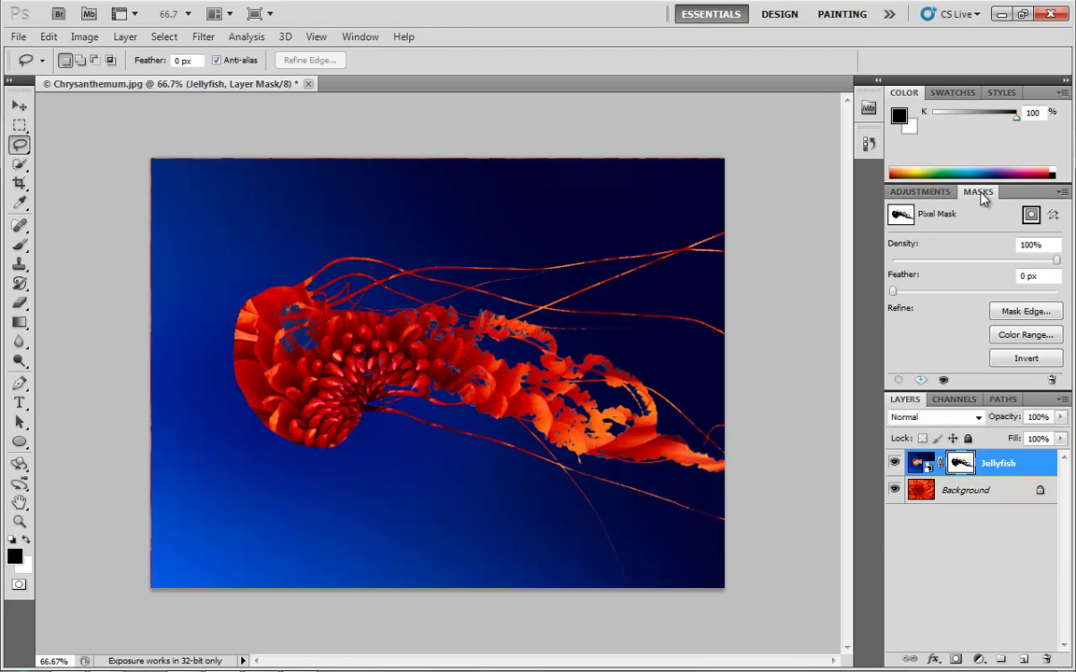
click(1027, 358)
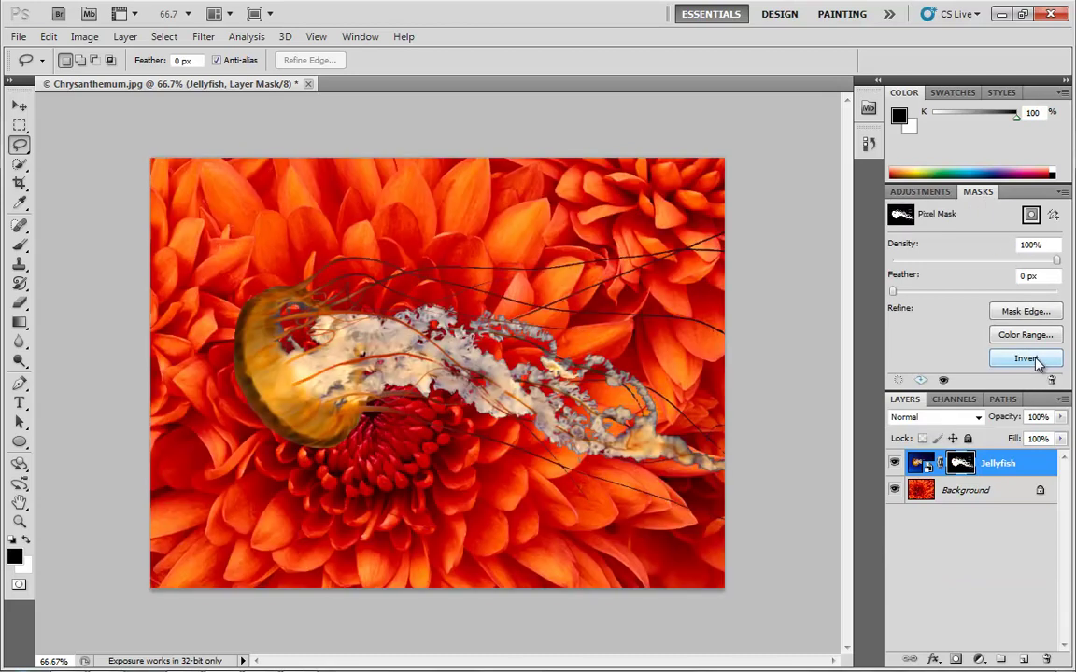
click(919, 192)
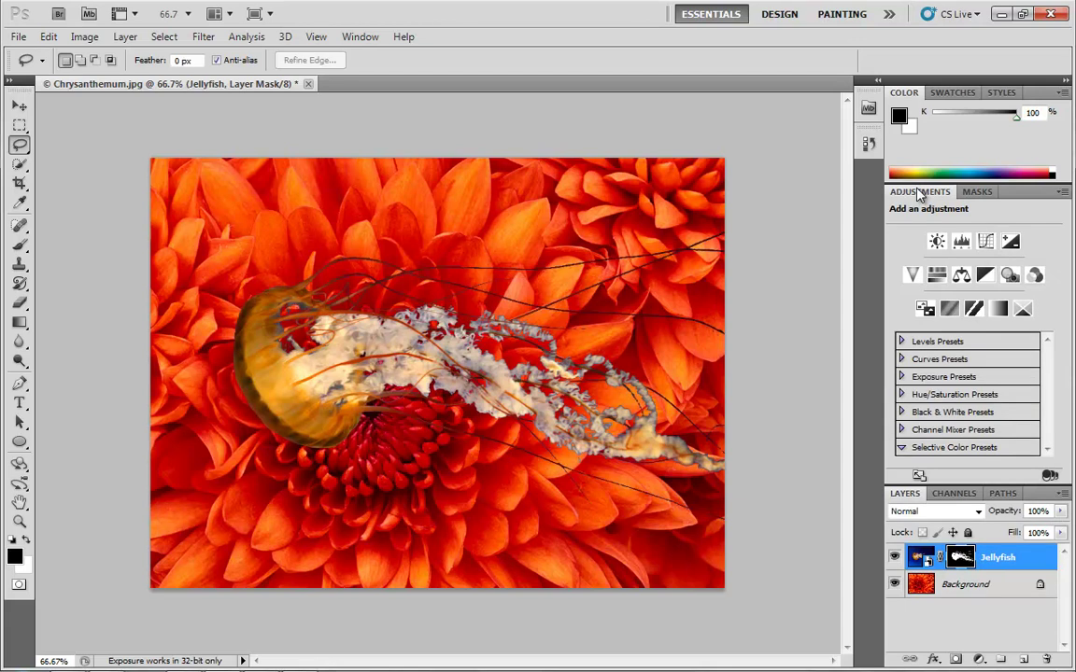
Give the Jellyfish layer a Drop Shadow at 127° angle and 22 px distance.
double_click(1043, 557)
click(618, 306)
drag(420, 422, 432, 434)
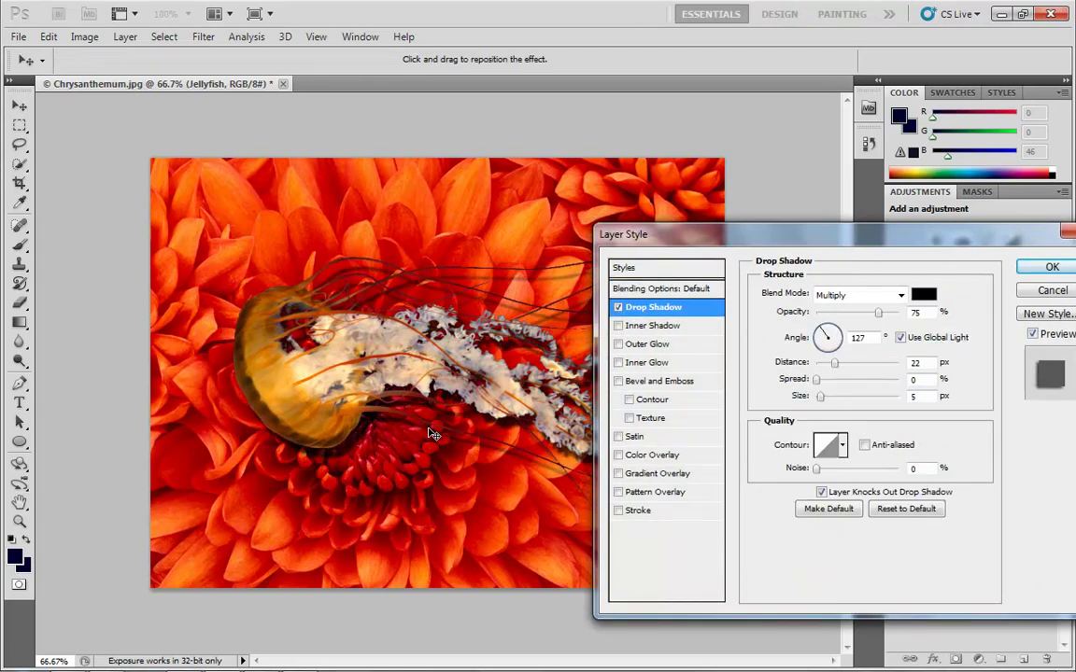
click(1038, 271)
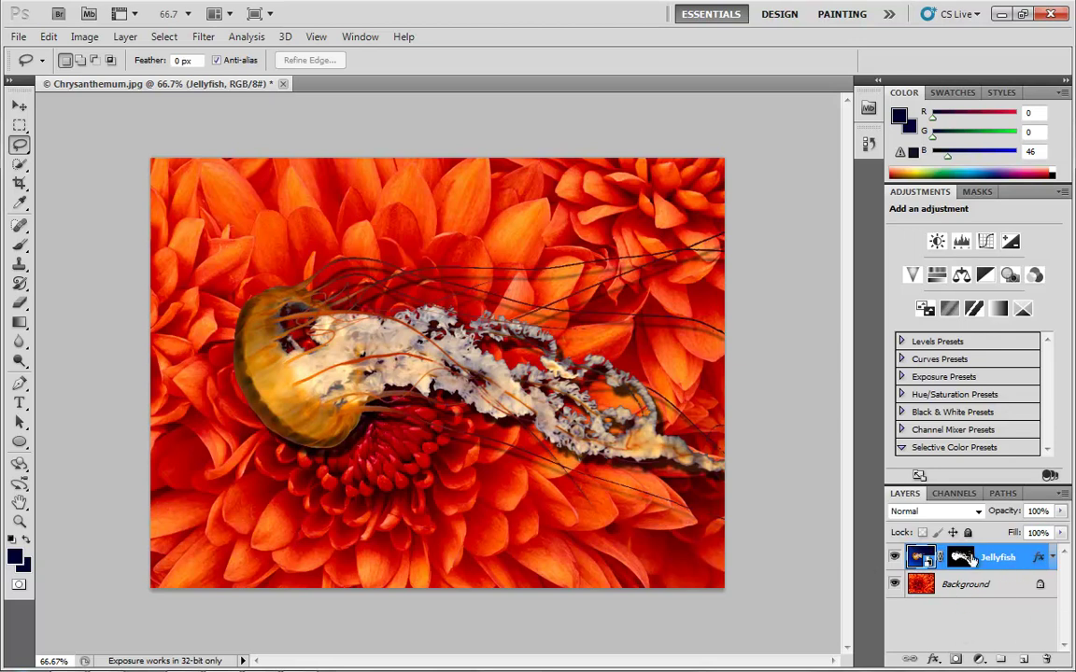
click(934, 660)
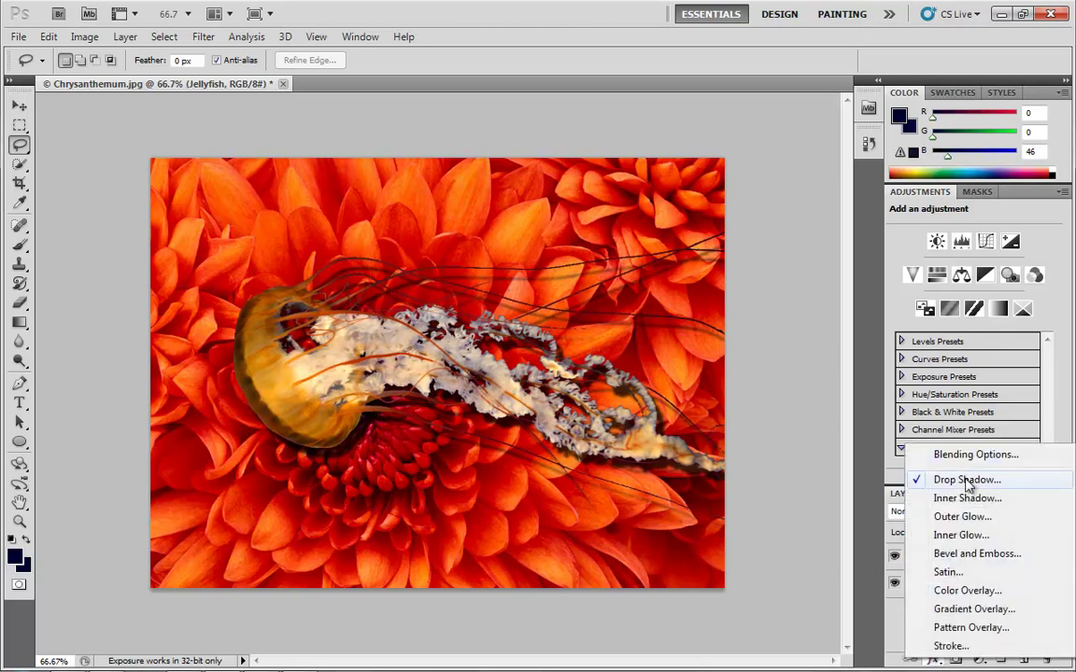
click(893, 622)
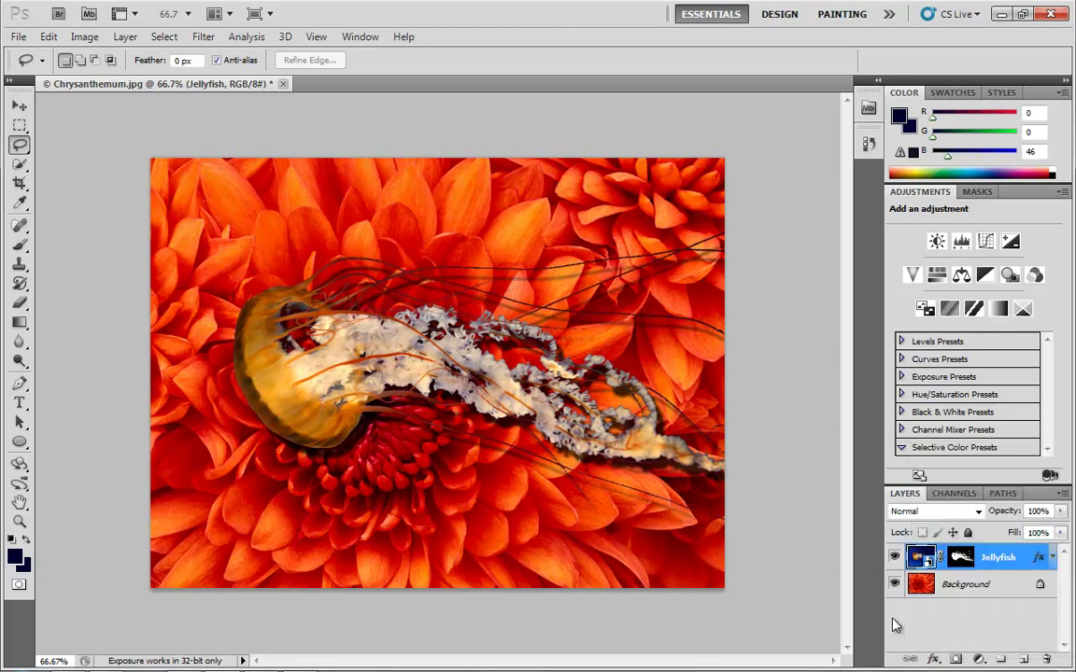
Add a Gradient Map clipped to the Jellyfish layer, starting from the Black, White preset.
click(1049, 478)
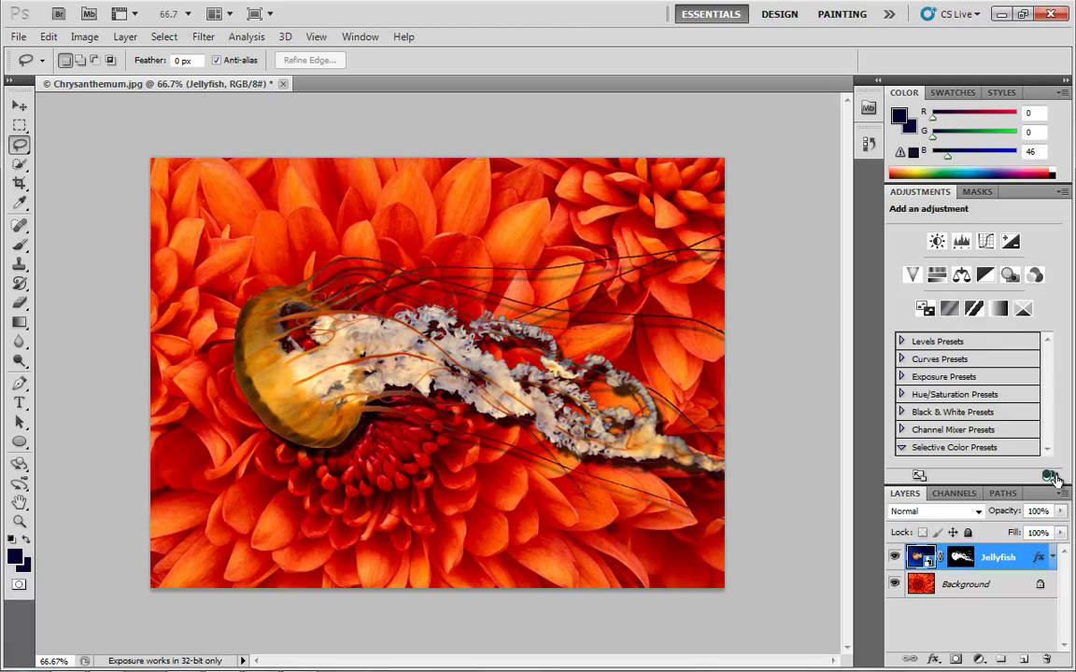
click(998, 309)
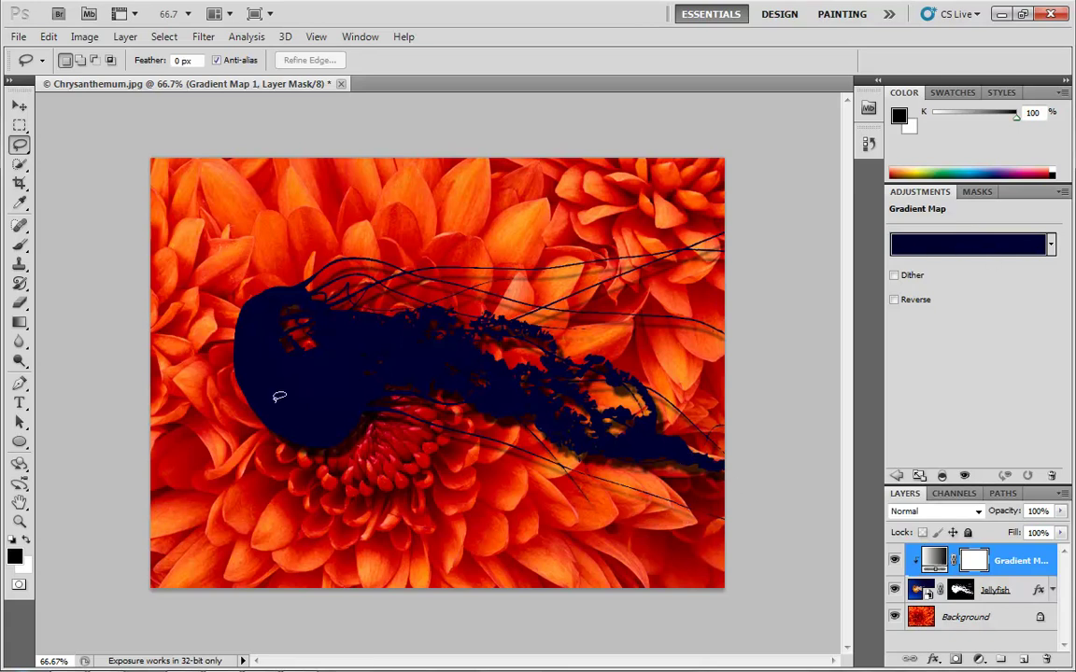
click(937, 248)
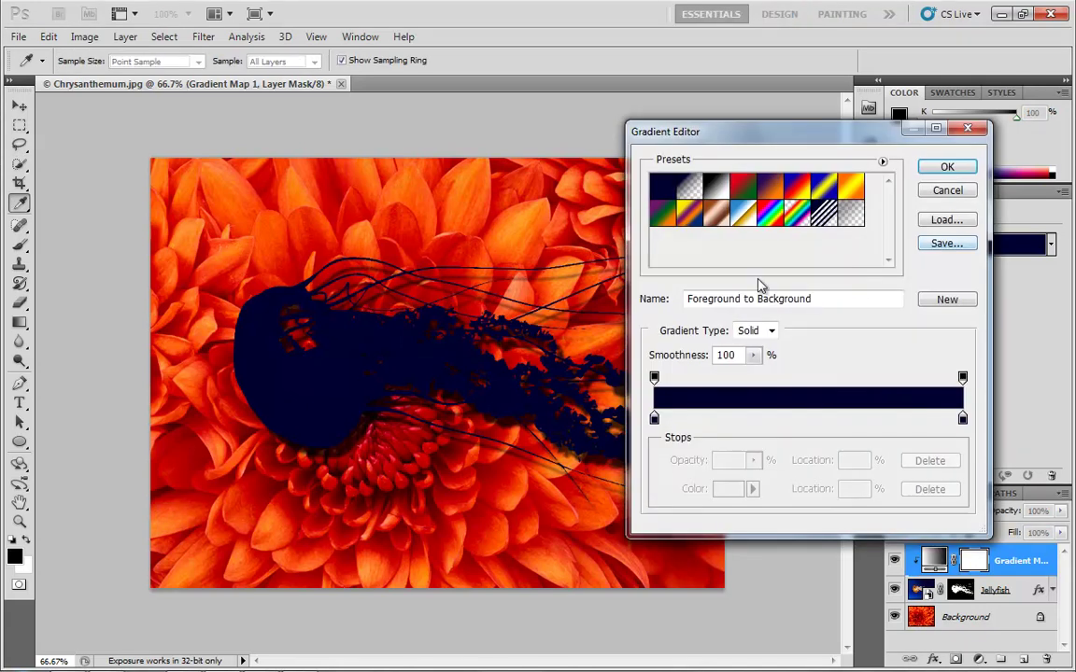
click(715, 186)
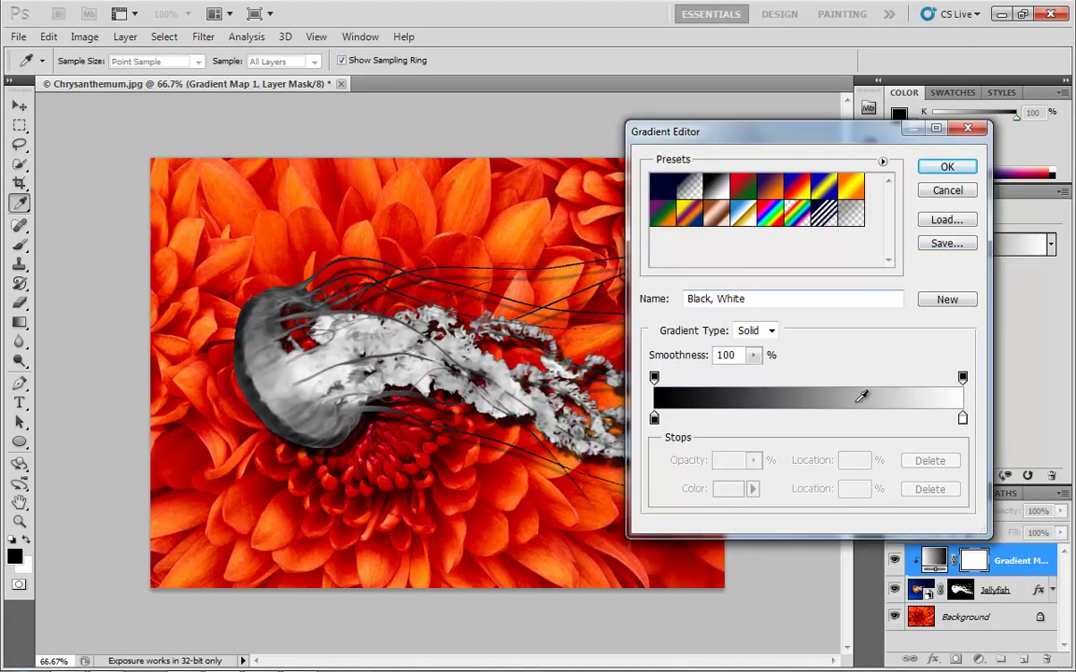
Add a bright magenta stop in the middle of the gradient and apply it.
click(802, 418)
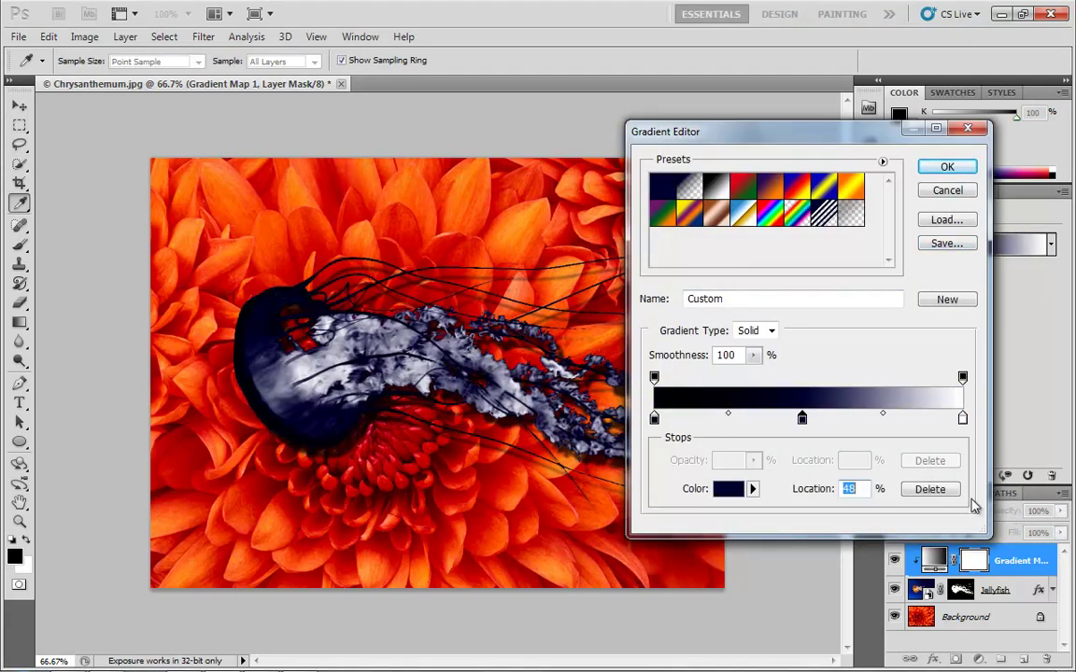
click(727, 488)
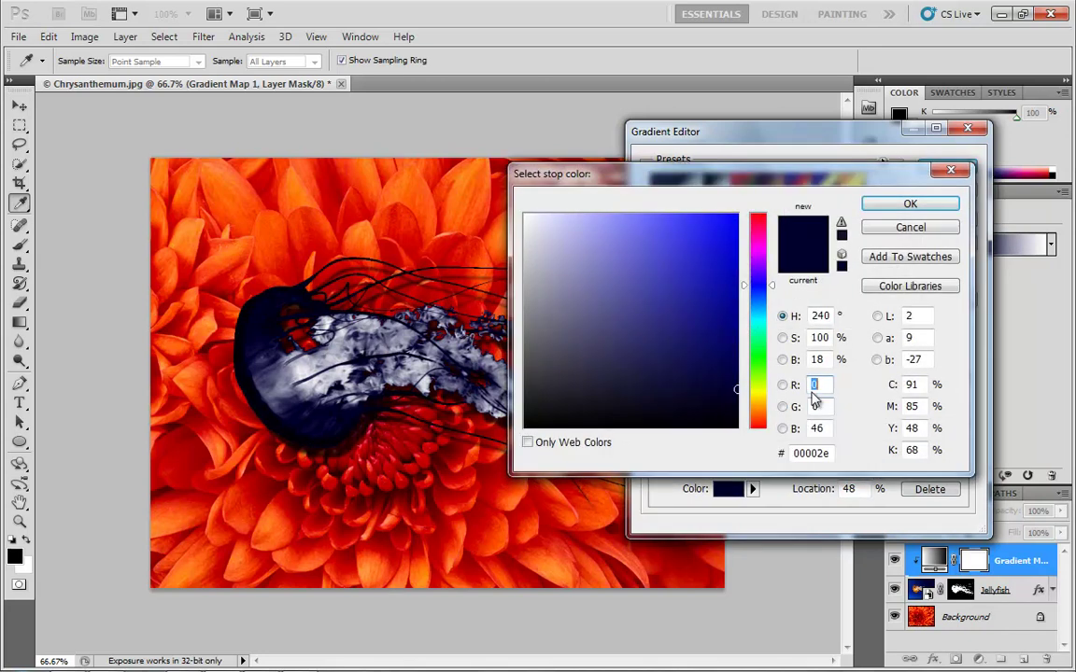
click(763, 252)
click(726, 216)
click(911, 205)
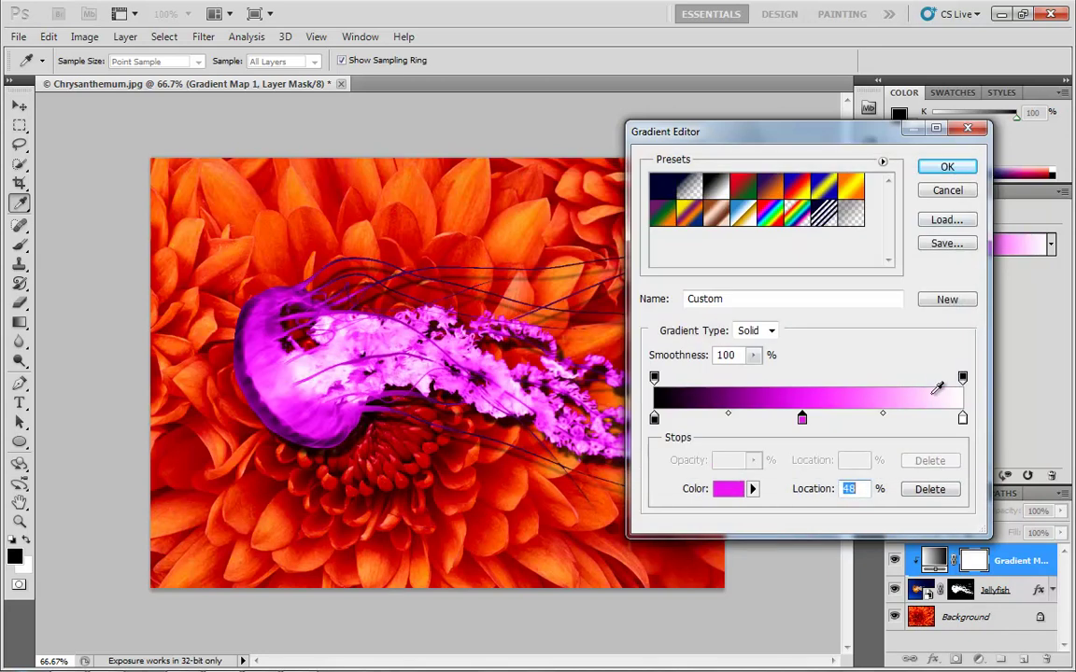
click(949, 168)
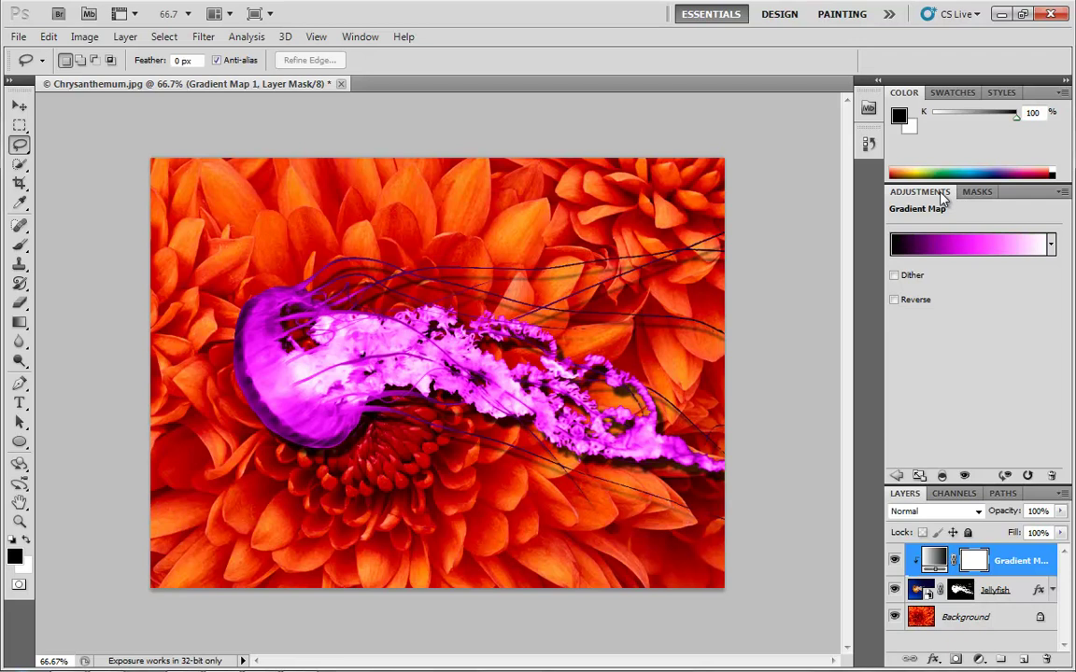
Delete the Gradient Map 1 layer and hide the Jellyfish layer.
drag(933, 560, 1046, 660)
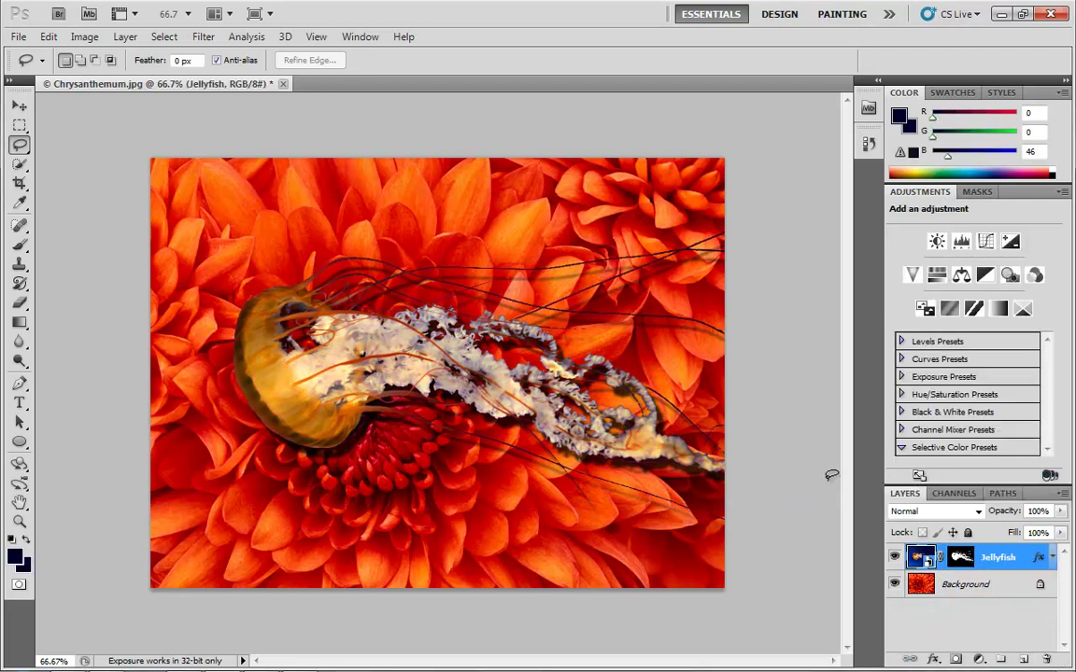
click(894, 556)
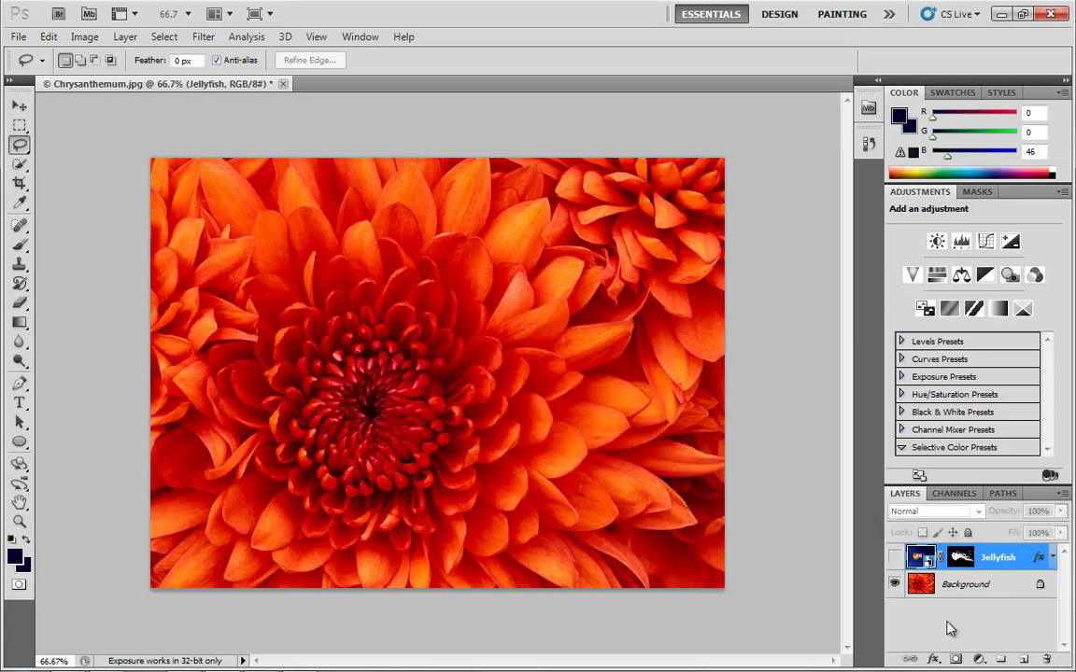
Add a Posterize adjustment layer, trying 2 levels before settling on 5.
click(948, 308)
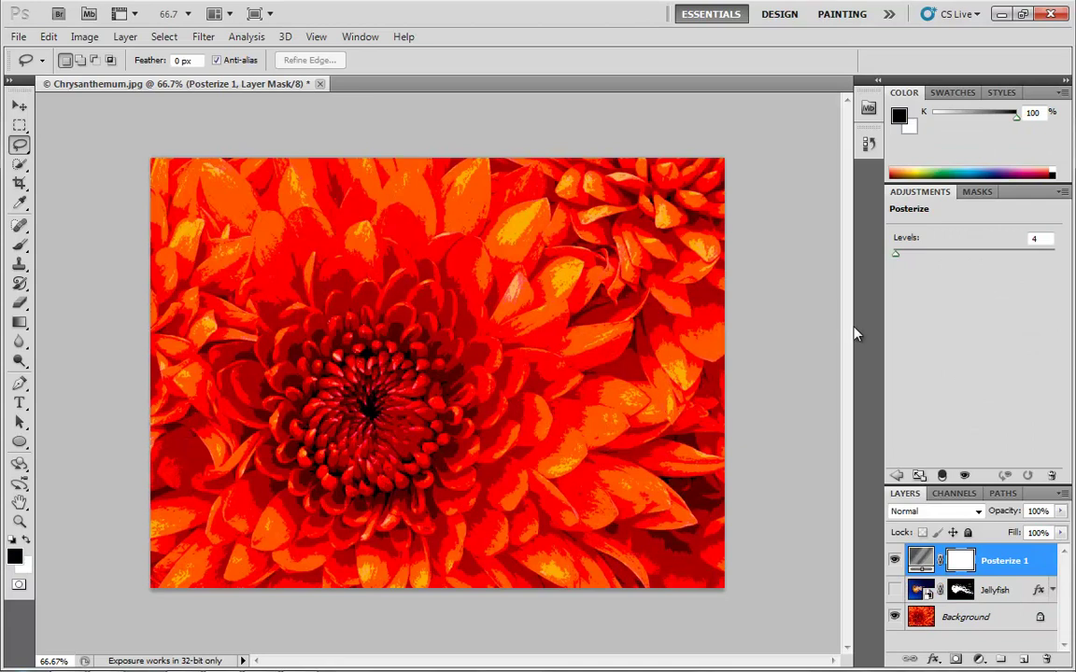
drag(895, 256, 893, 261)
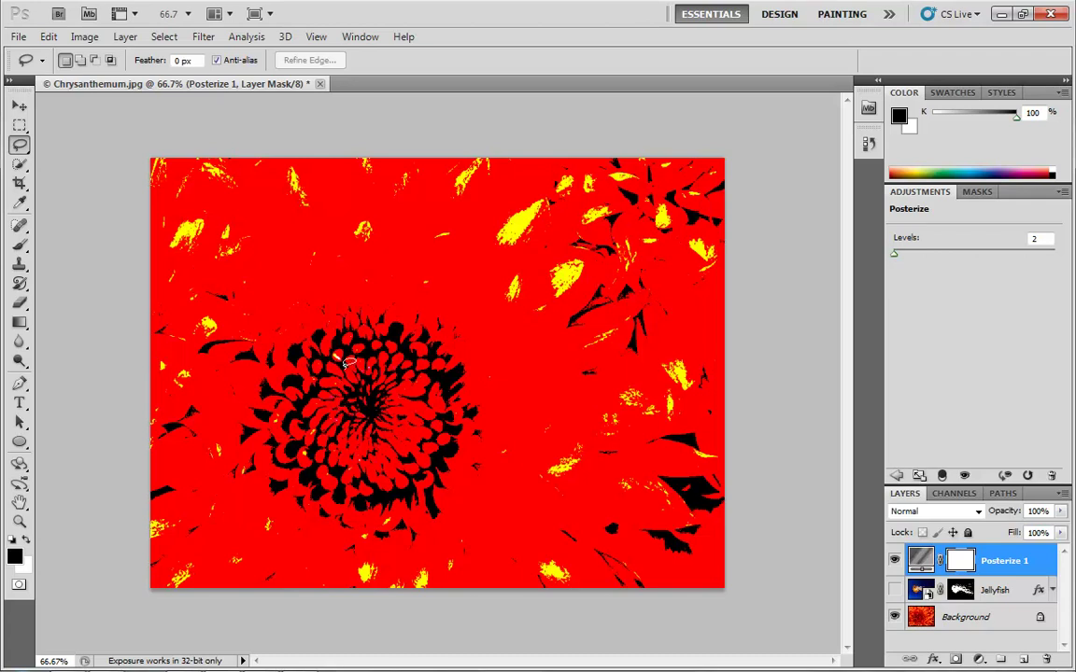
drag(893, 257, 896, 261)
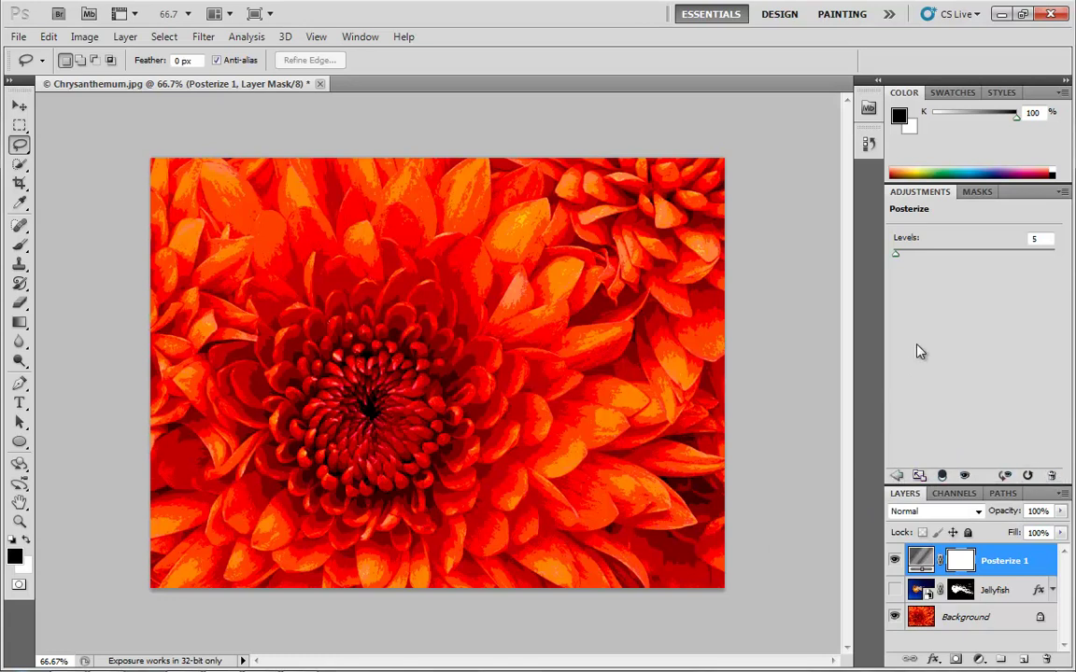
Make the Jellyfish layer visible again and delete the Posterize 1 layer.
click(897, 478)
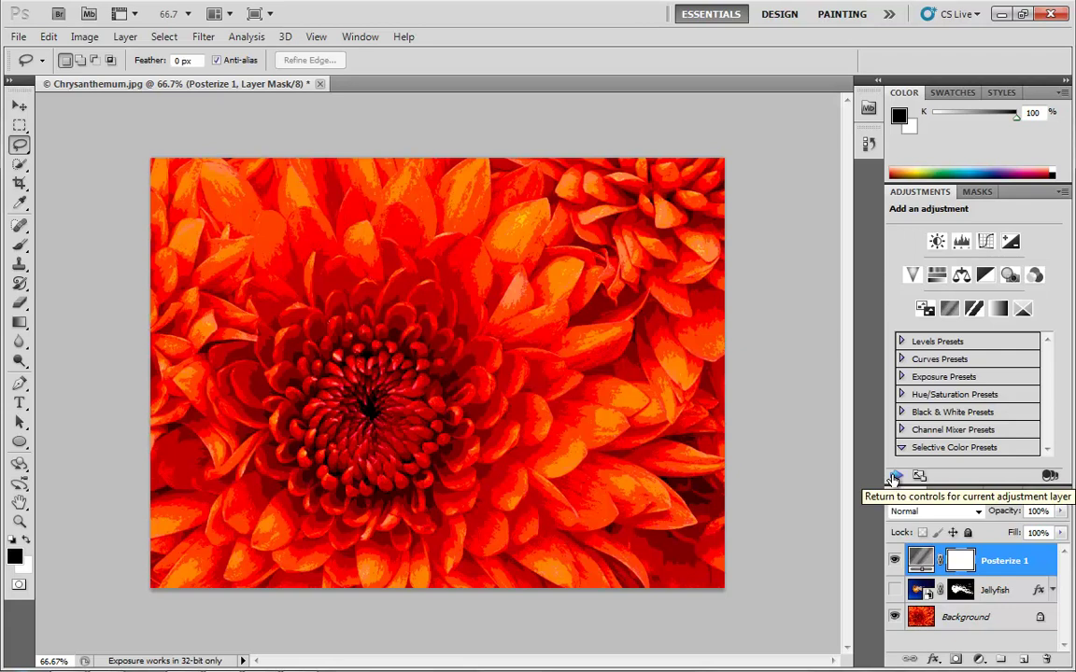
click(894, 478)
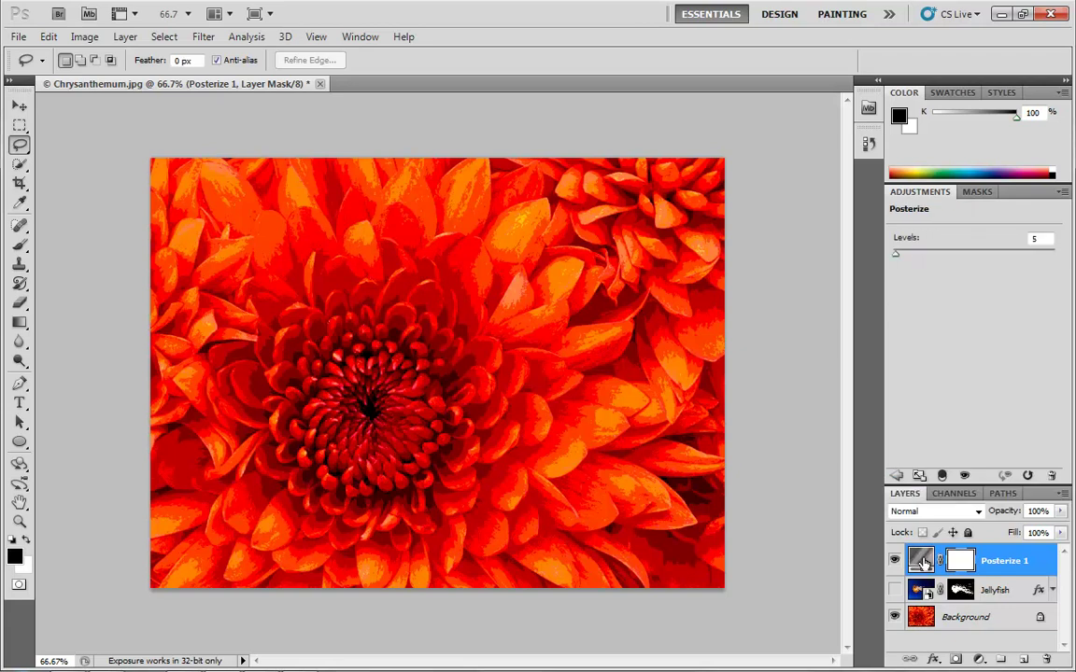
click(894, 476)
click(896, 477)
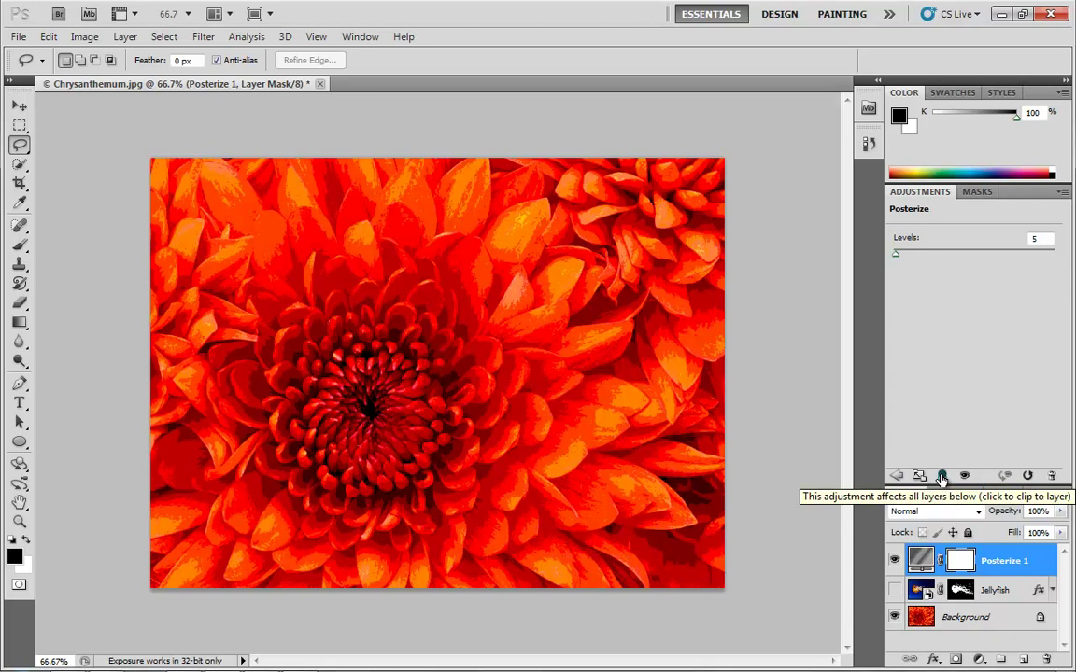
click(895, 589)
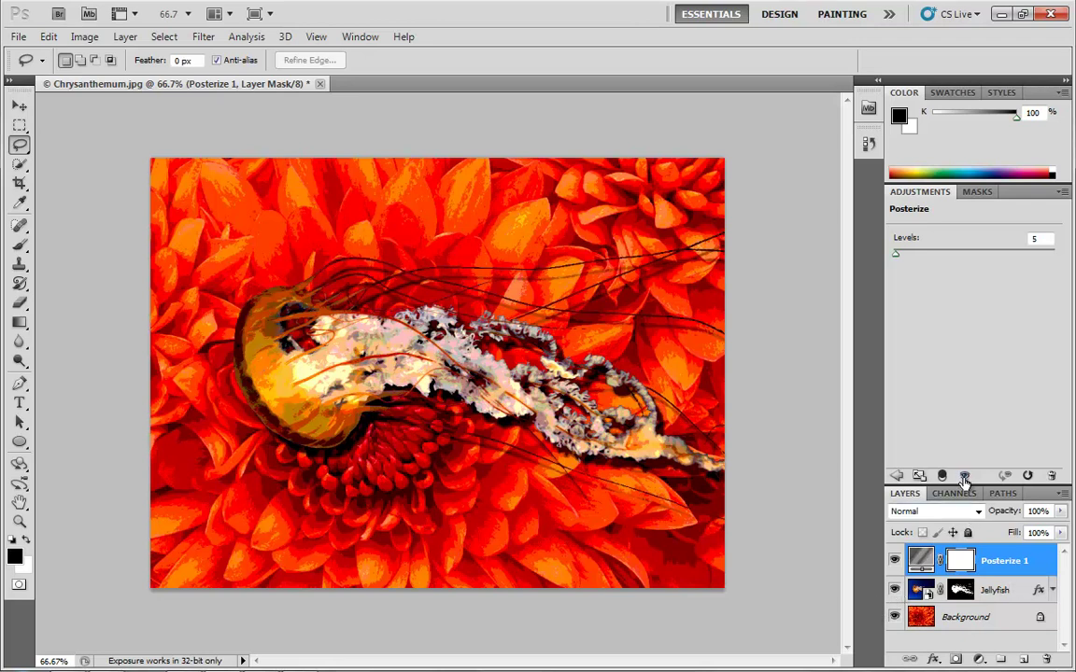
drag(920, 559, 1052, 659)
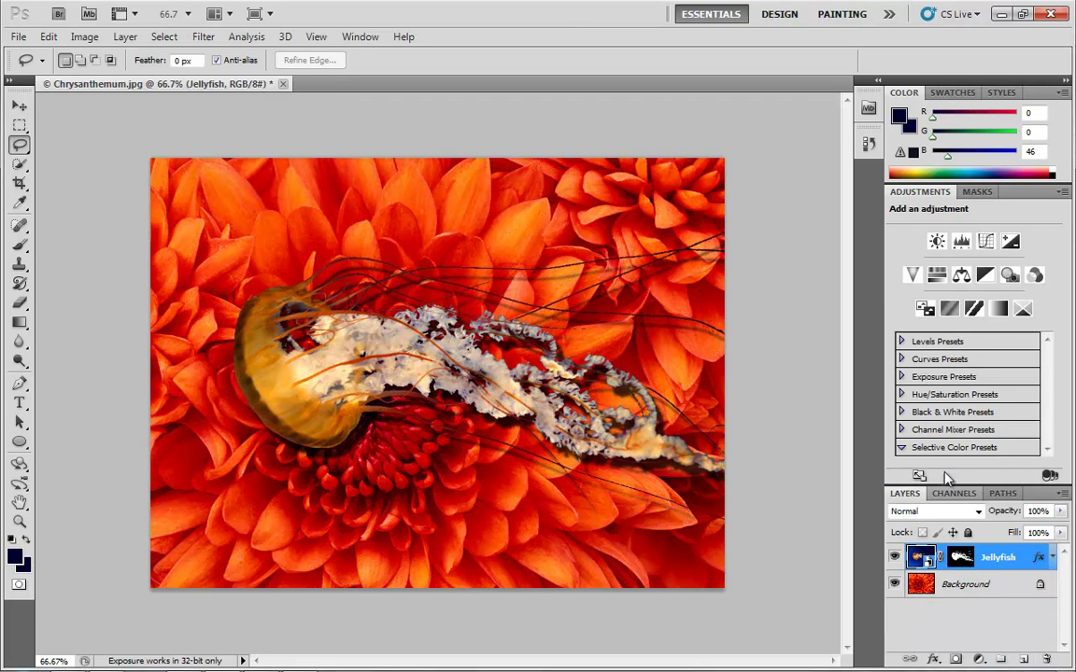
Add a Gradient Map layer using a black-to-white gradient with a bright green middle stop.
click(998, 308)
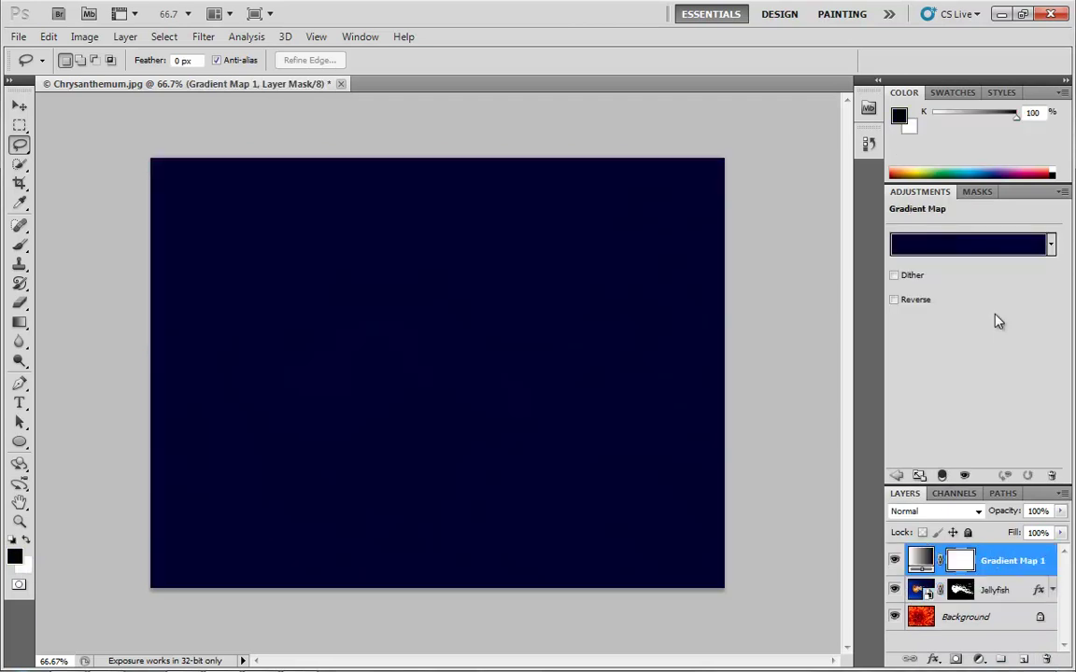
click(960, 245)
click(716, 187)
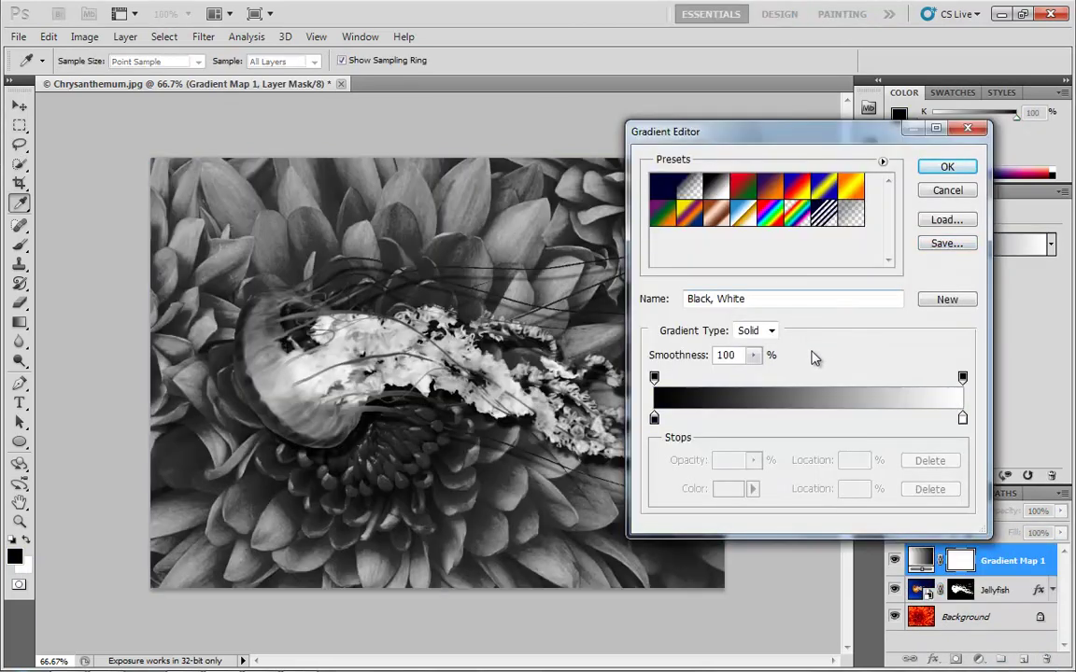
click(808, 418)
click(729, 492)
click(758, 343)
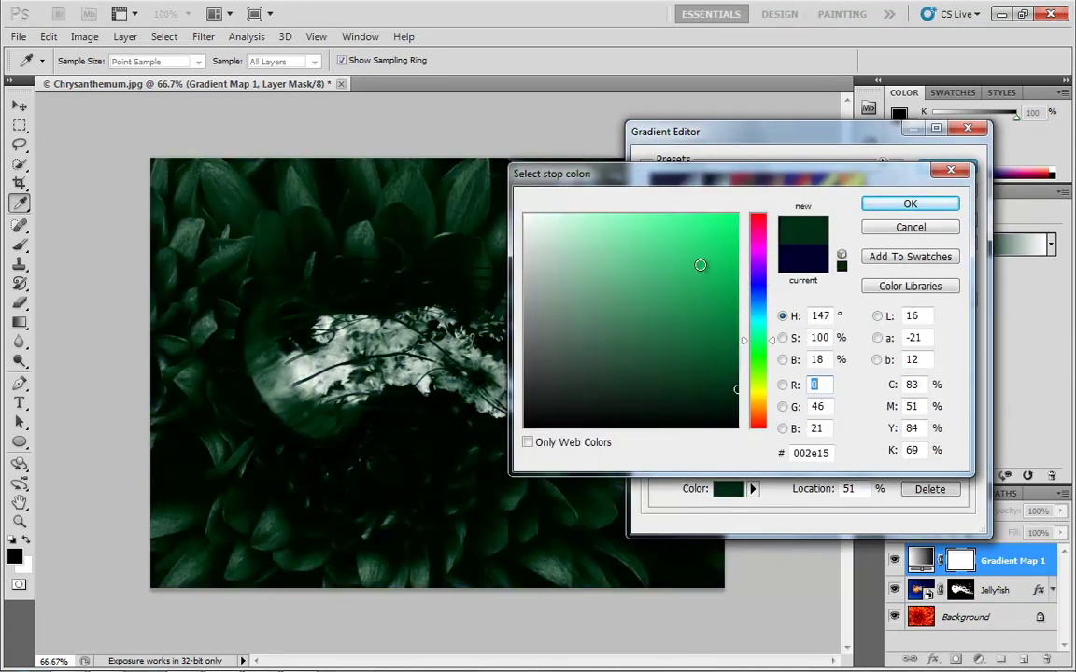
click(724, 248)
click(881, 207)
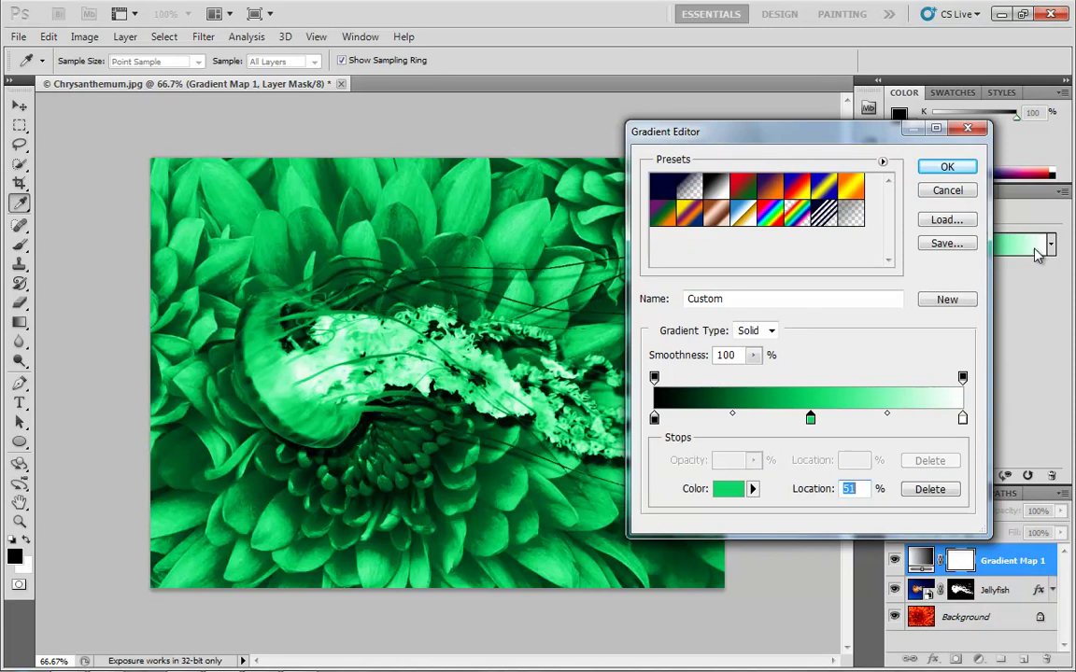
click(956, 164)
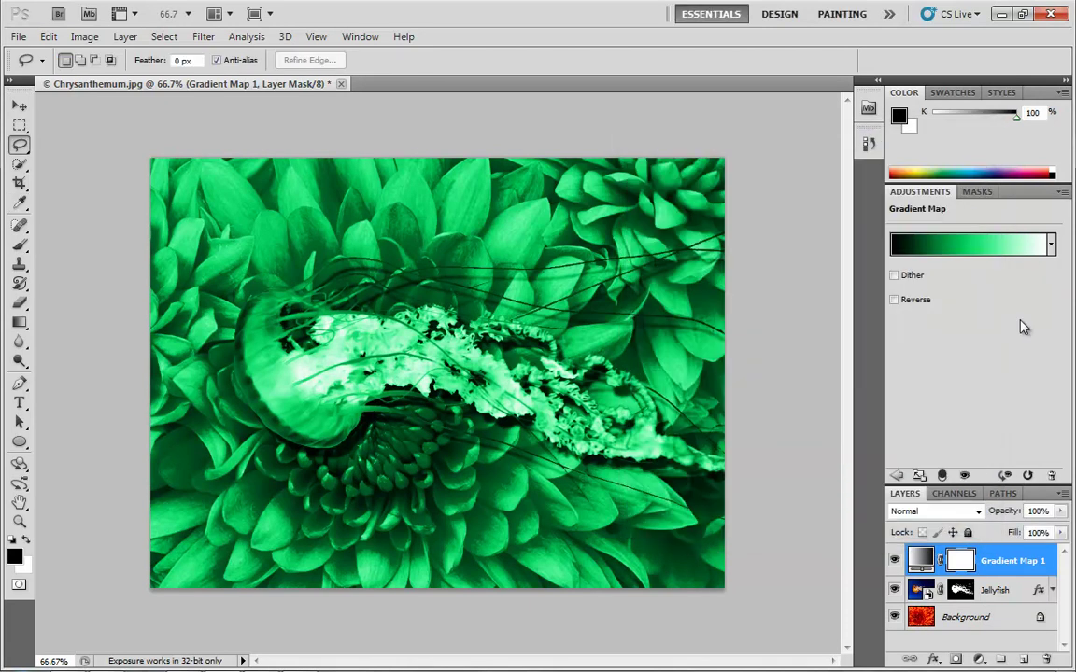
click(945, 478)
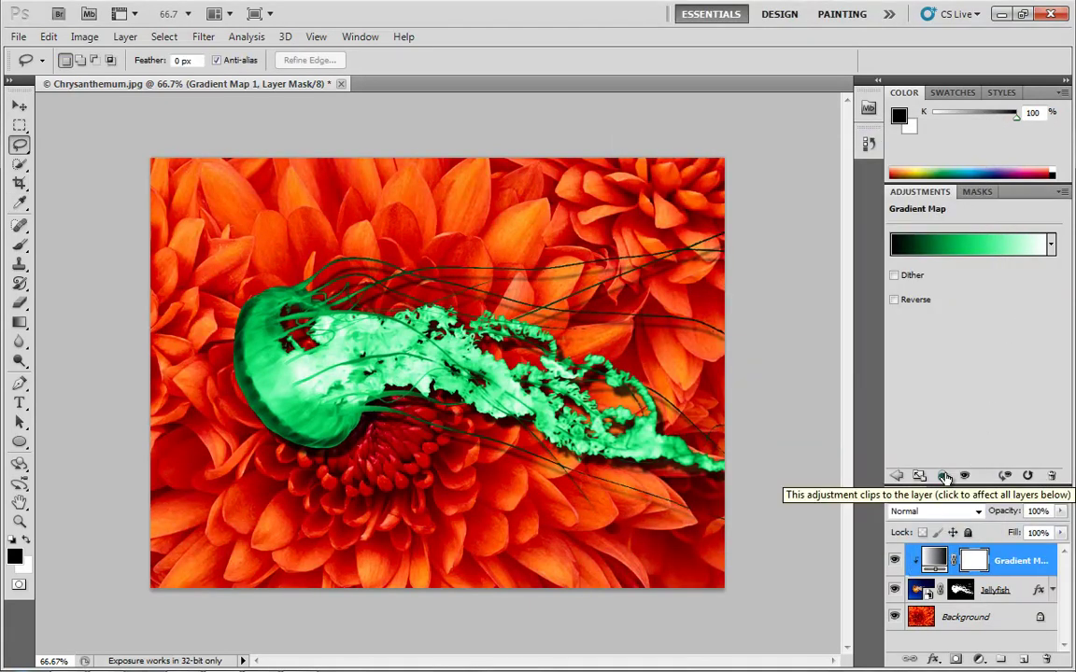
click(945, 477)
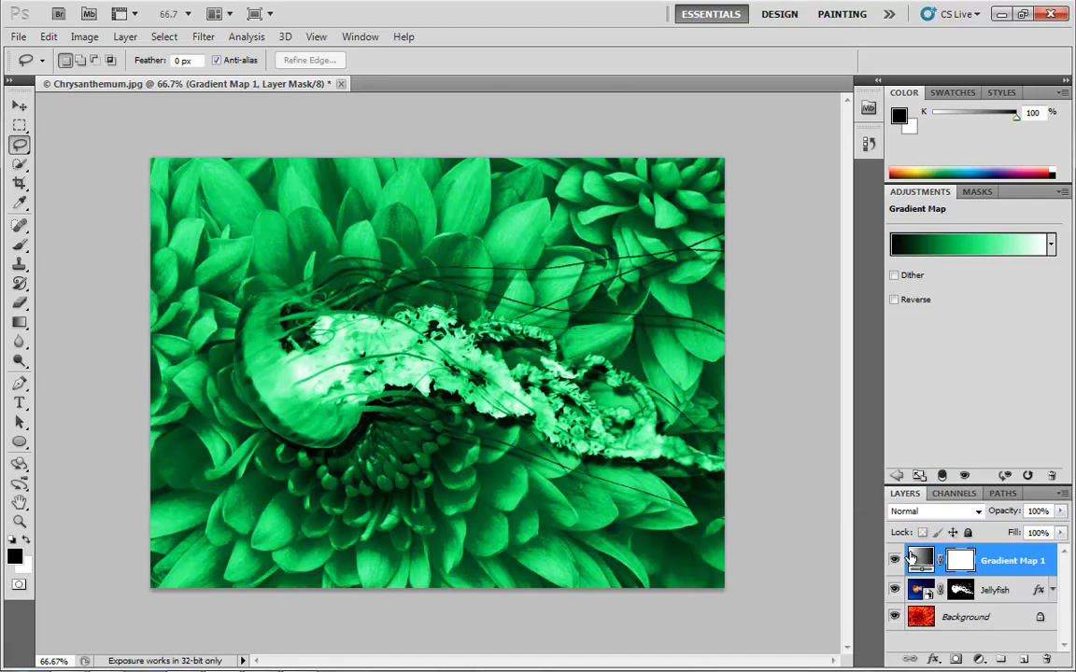
click(943, 477)
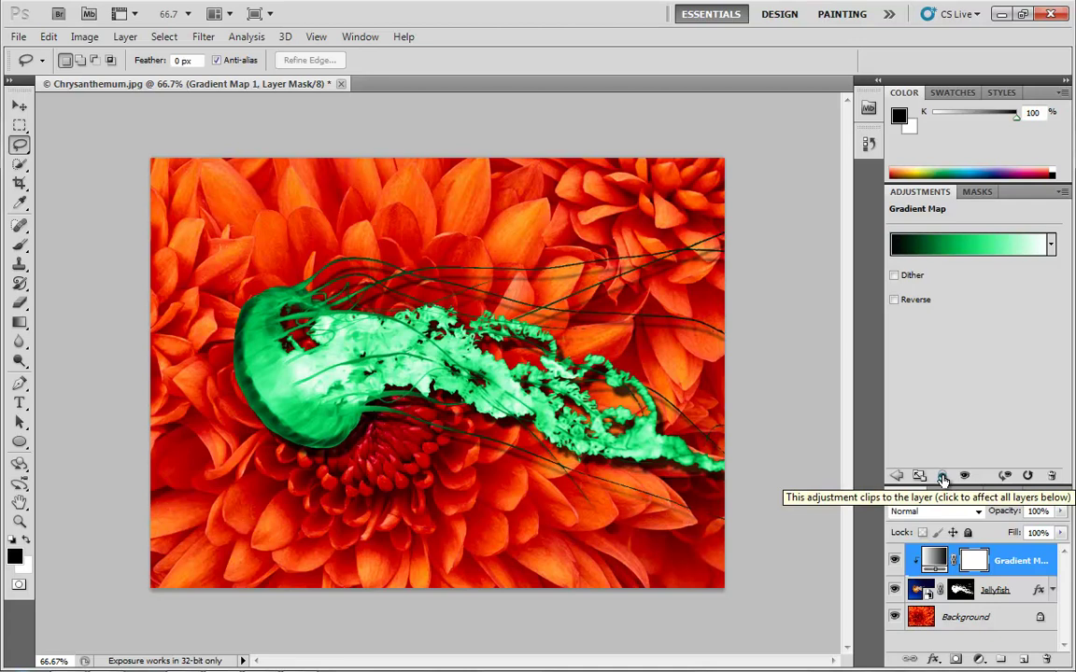
click(943, 477)
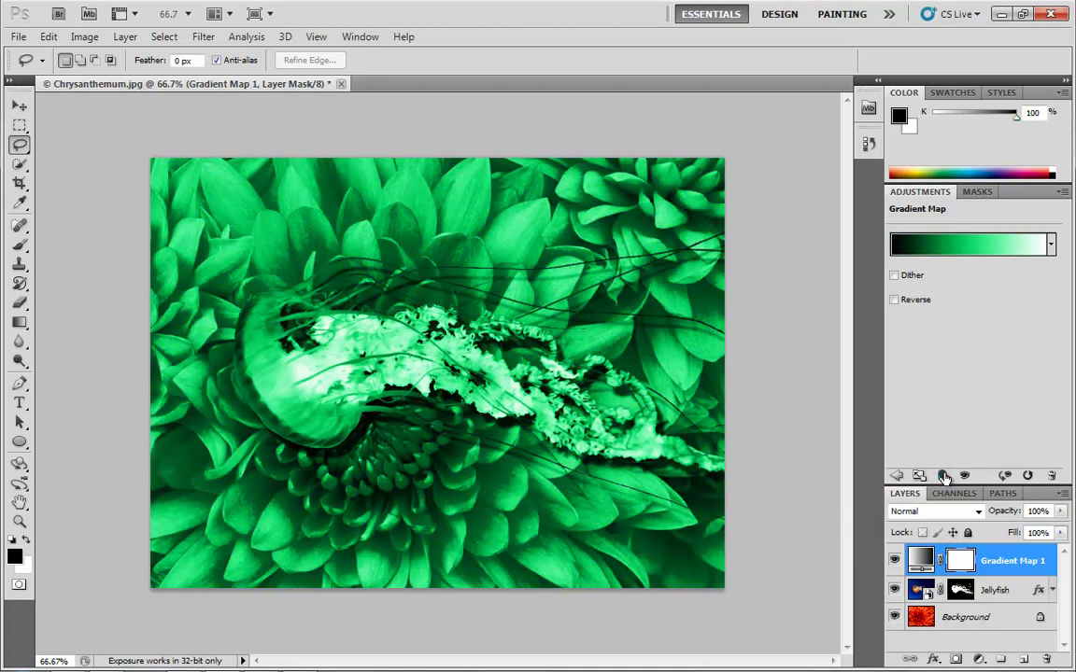
click(943, 478)
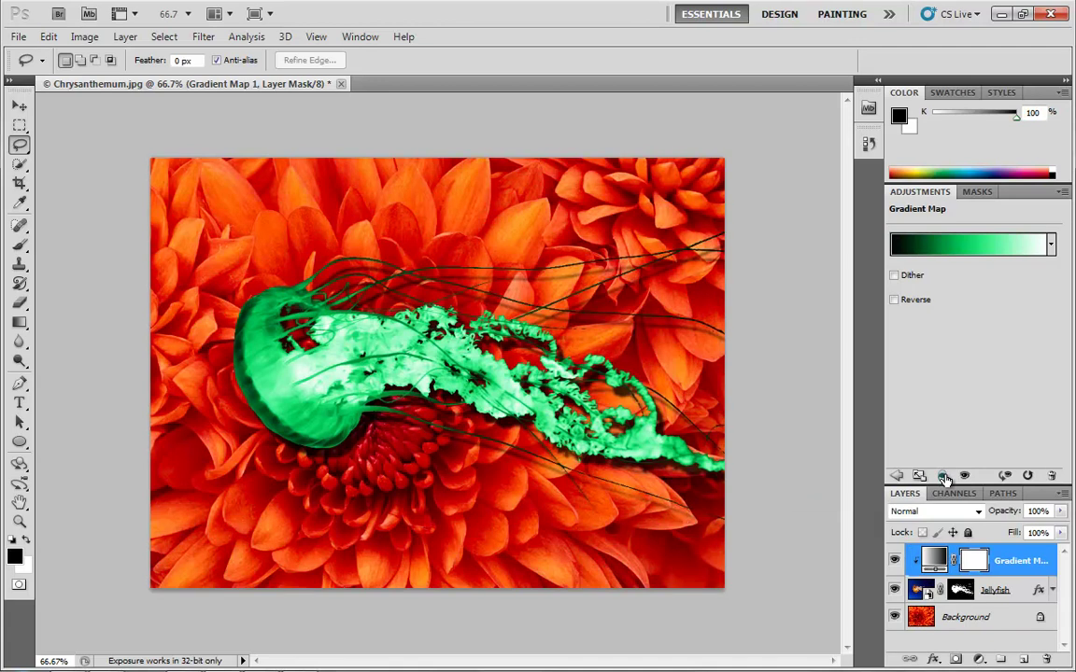
click(945, 477)
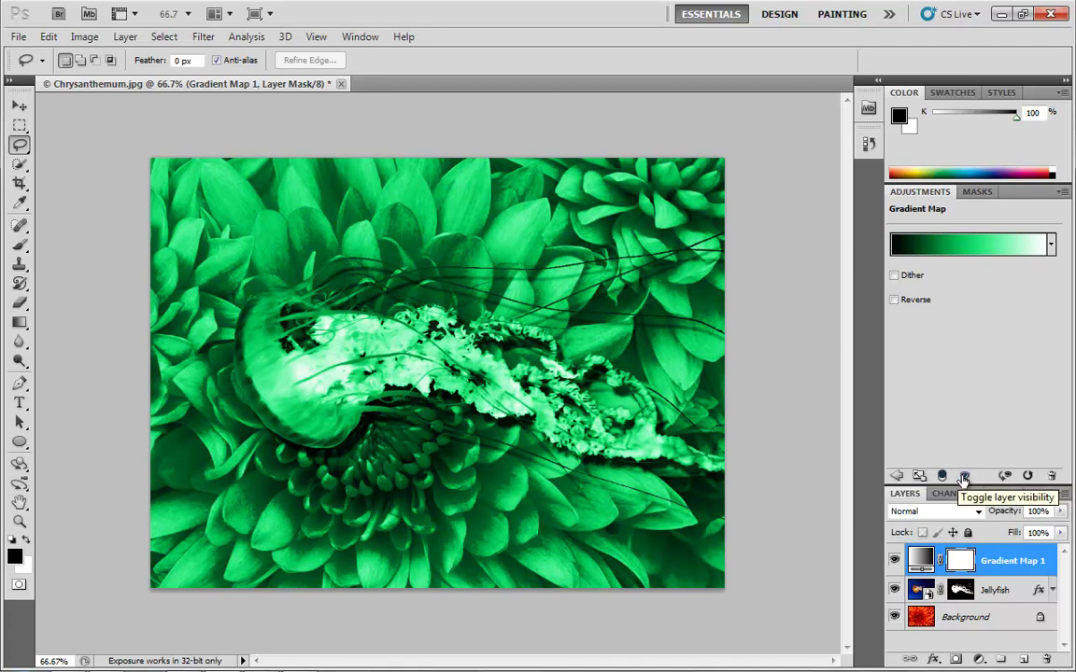
click(964, 477)
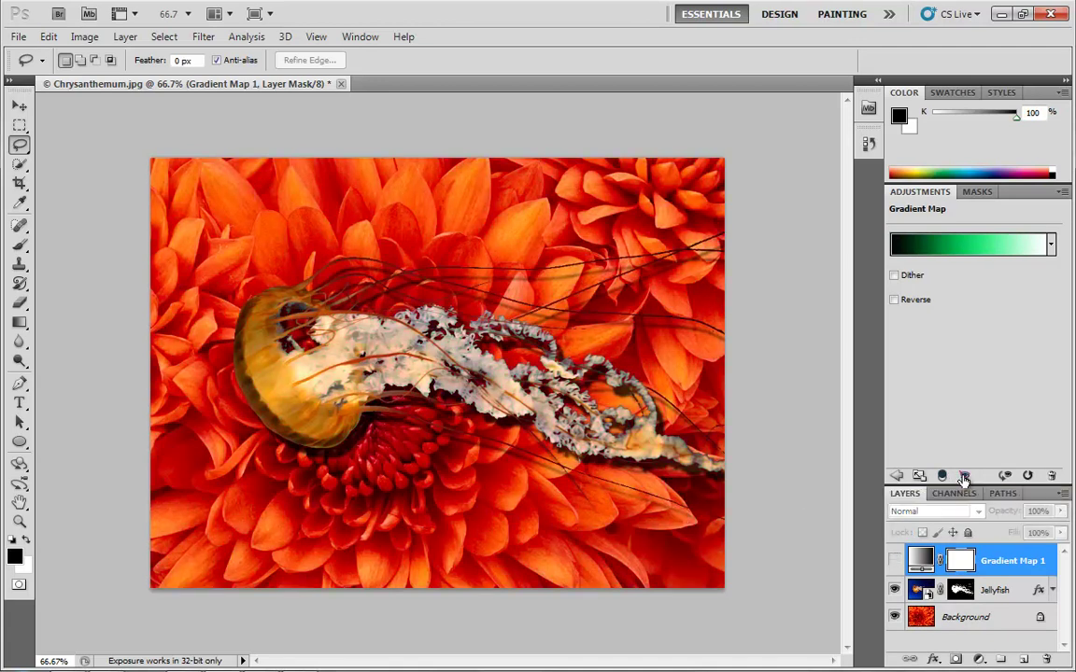
click(894, 560)
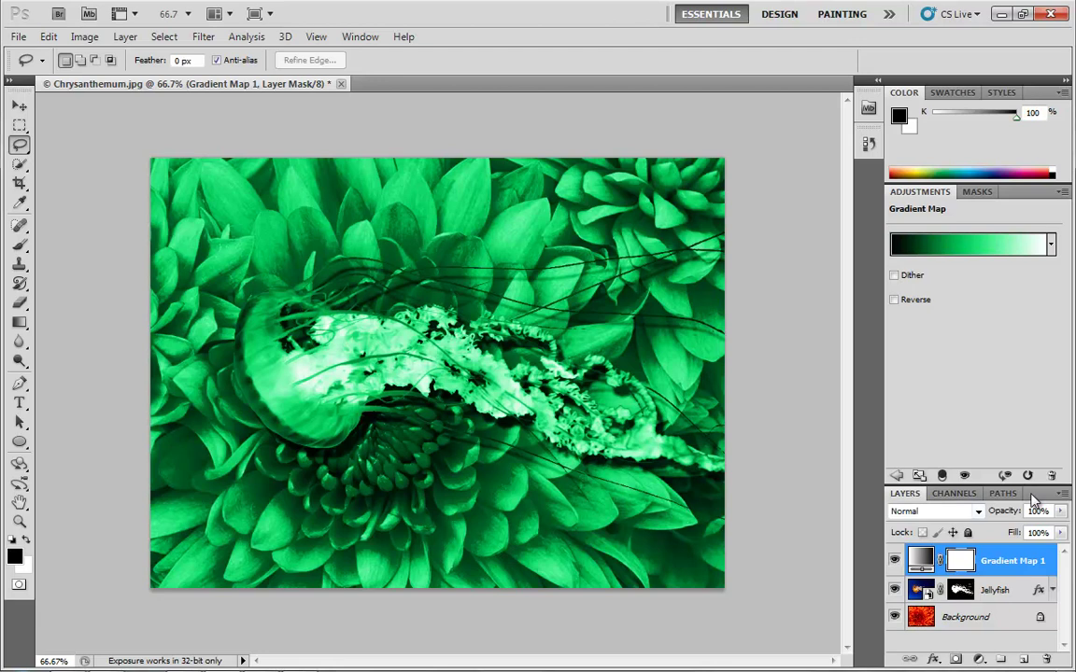
double_click(903, 494)
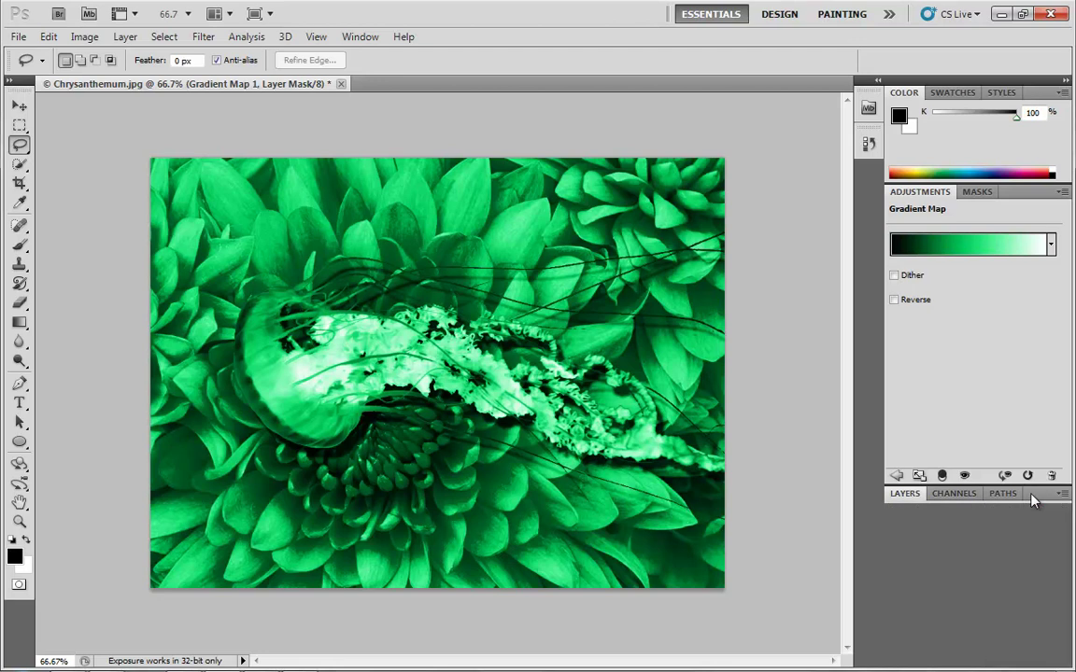
click(964, 476)
click(965, 476)
double_click(904, 493)
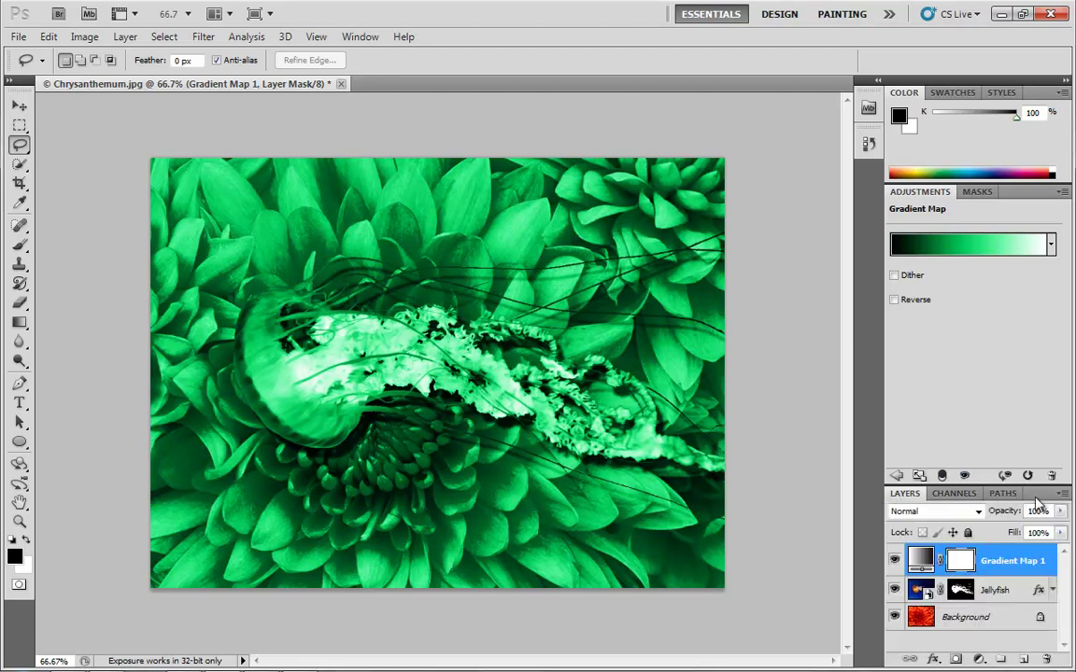
click(895, 560)
click(964, 476)
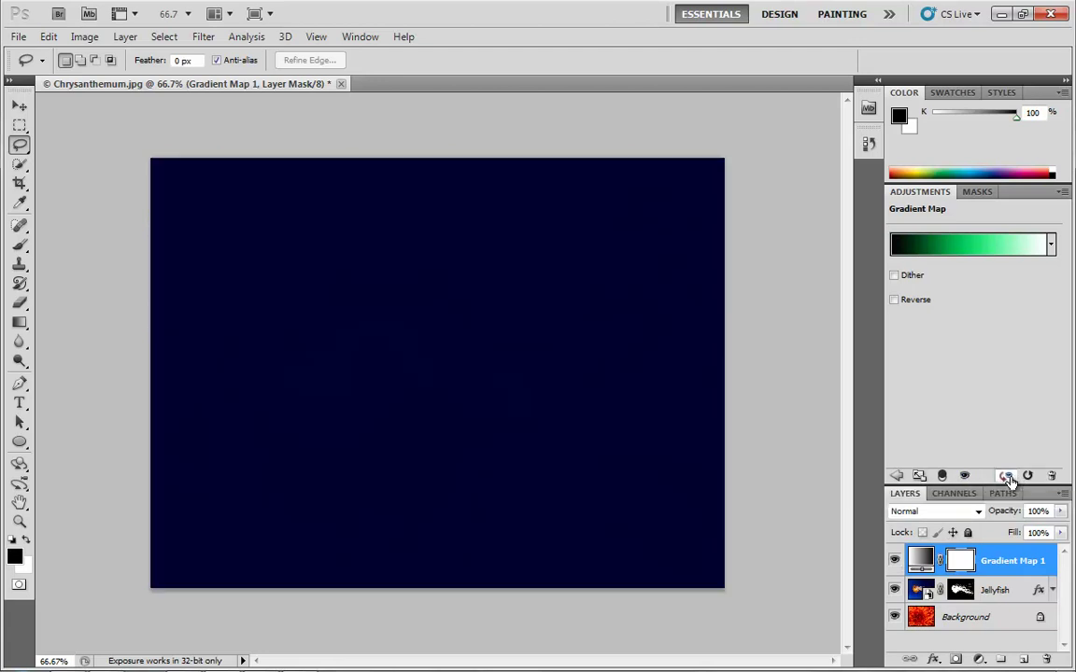
Clip the Gradient Map to the jellyfish layer and reset it to its defaults.
click(941, 476)
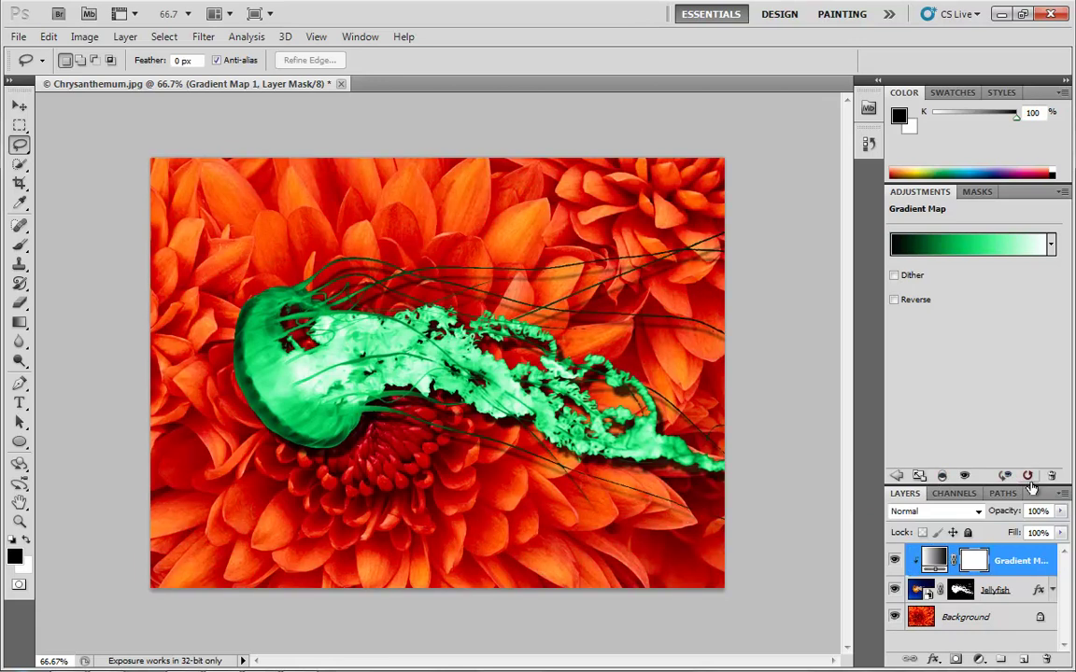
click(1005, 477)
click(1029, 476)
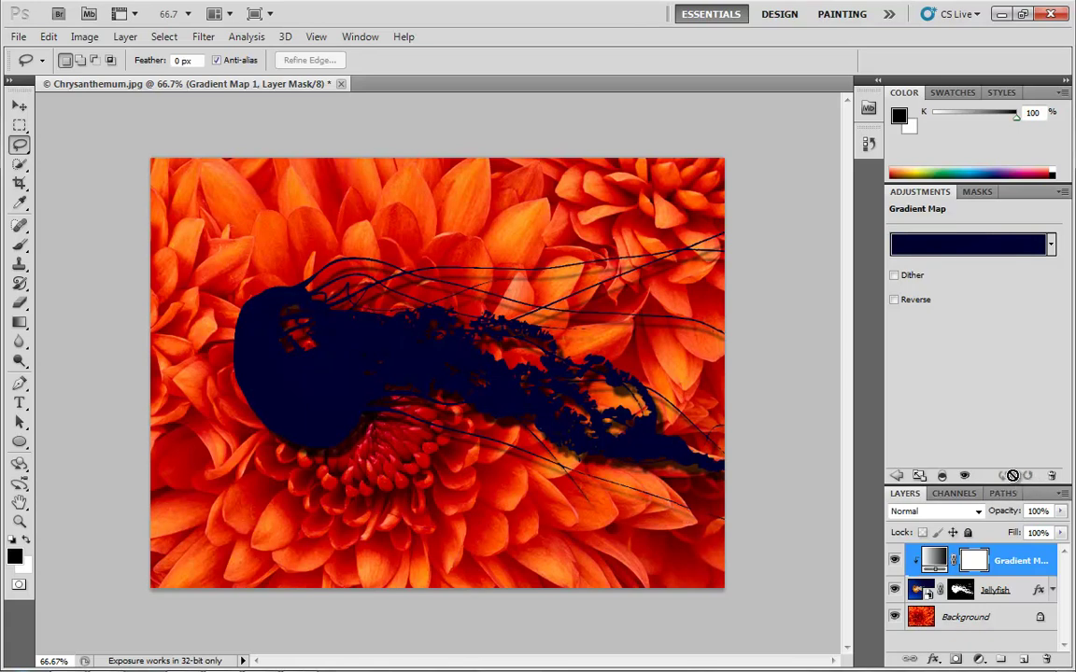
Rebuild the gradient as black-green-white with a bright green (00d45a) stop at 47%.
click(963, 246)
click(707, 189)
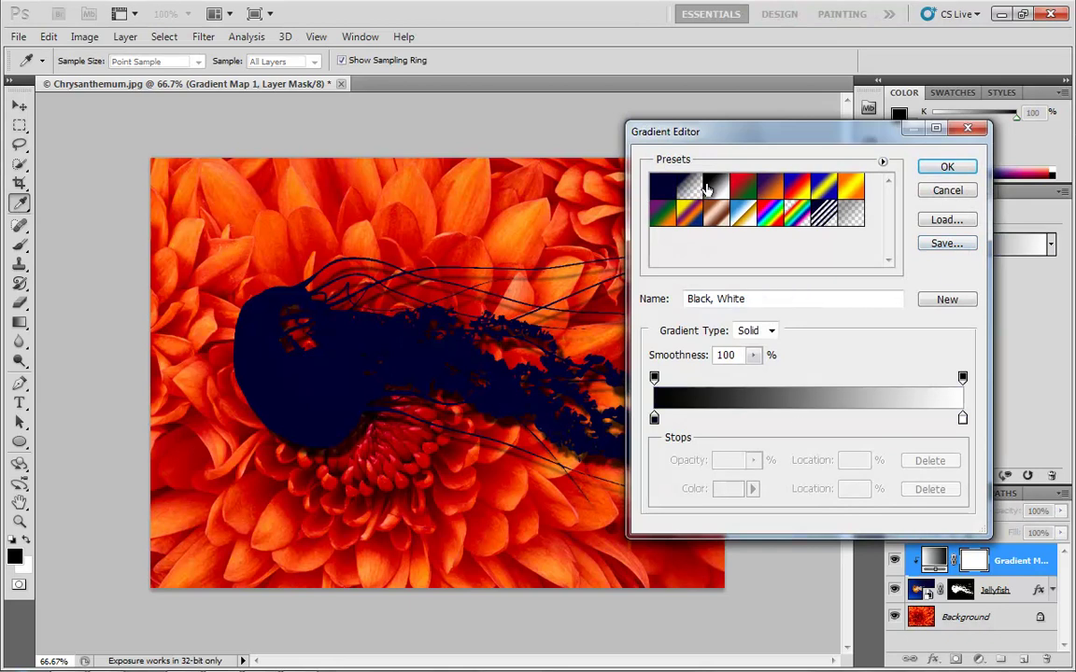
click(800, 418)
click(738, 490)
click(758, 338)
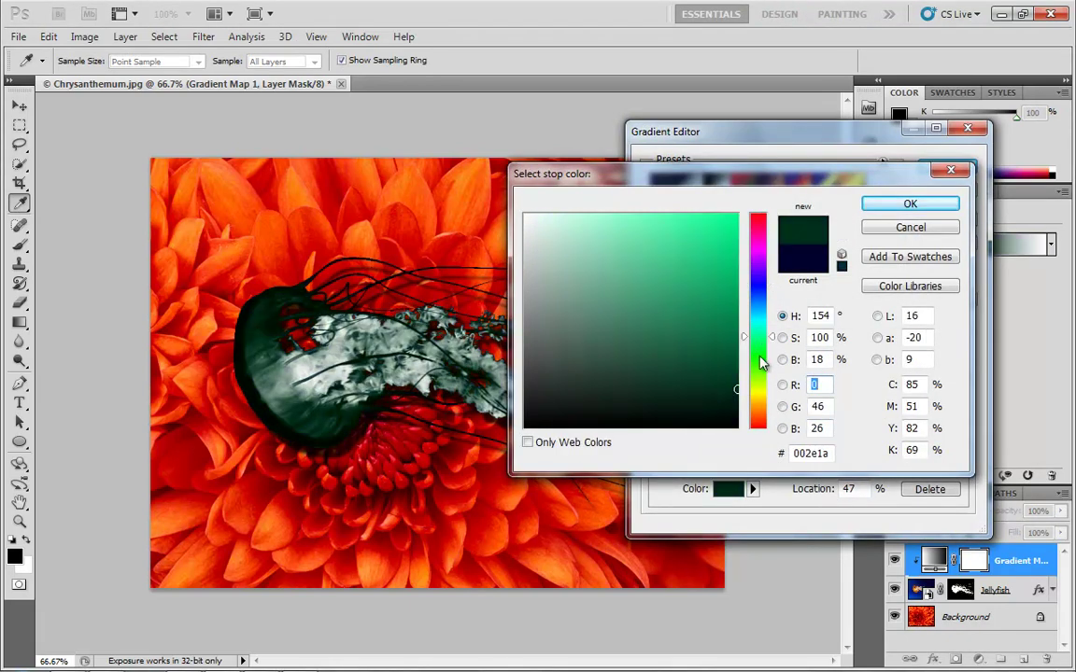
drag(691, 311, 739, 250)
click(903, 207)
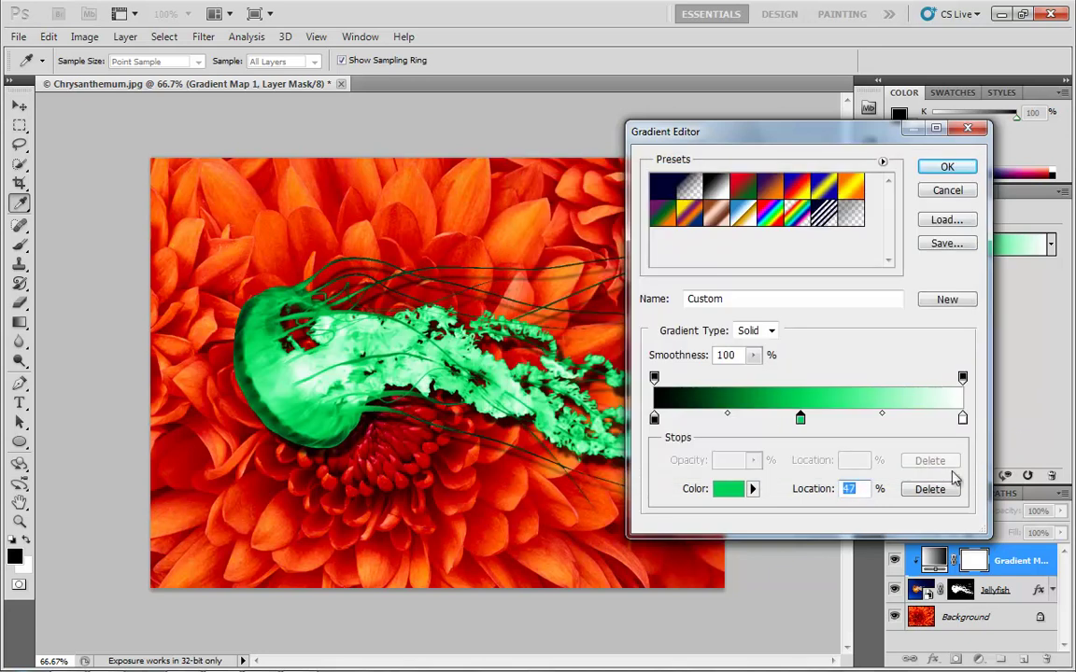
click(952, 164)
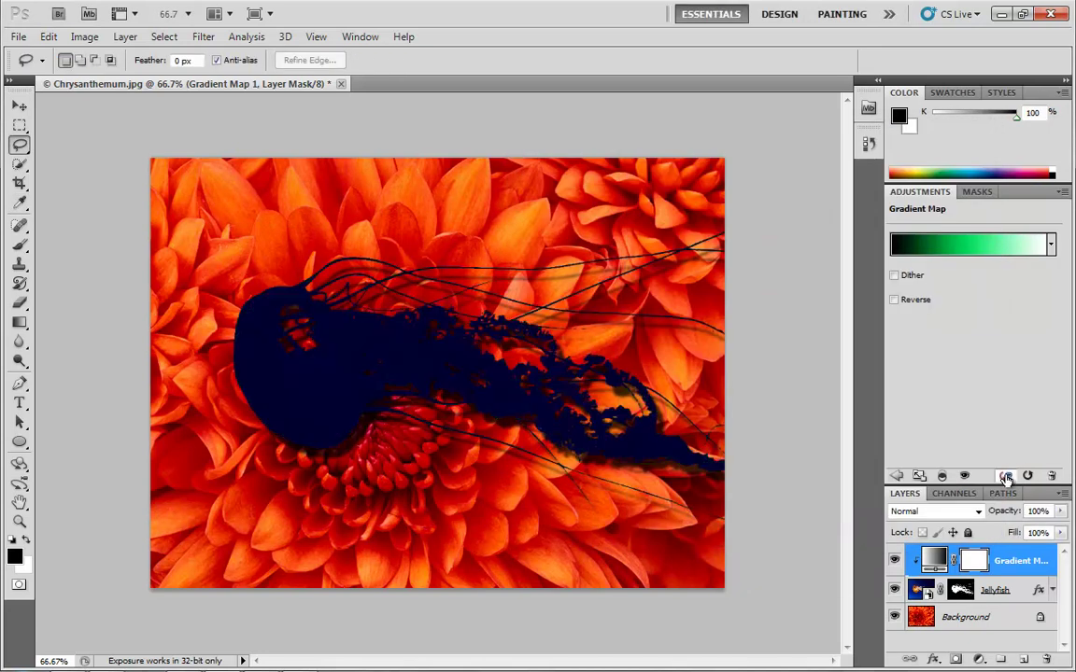
Compare the green result against the previous navy version, then delete the Gradient Map 1 layer.
click(1005, 477)
click(1006, 477)
click(1006, 477)
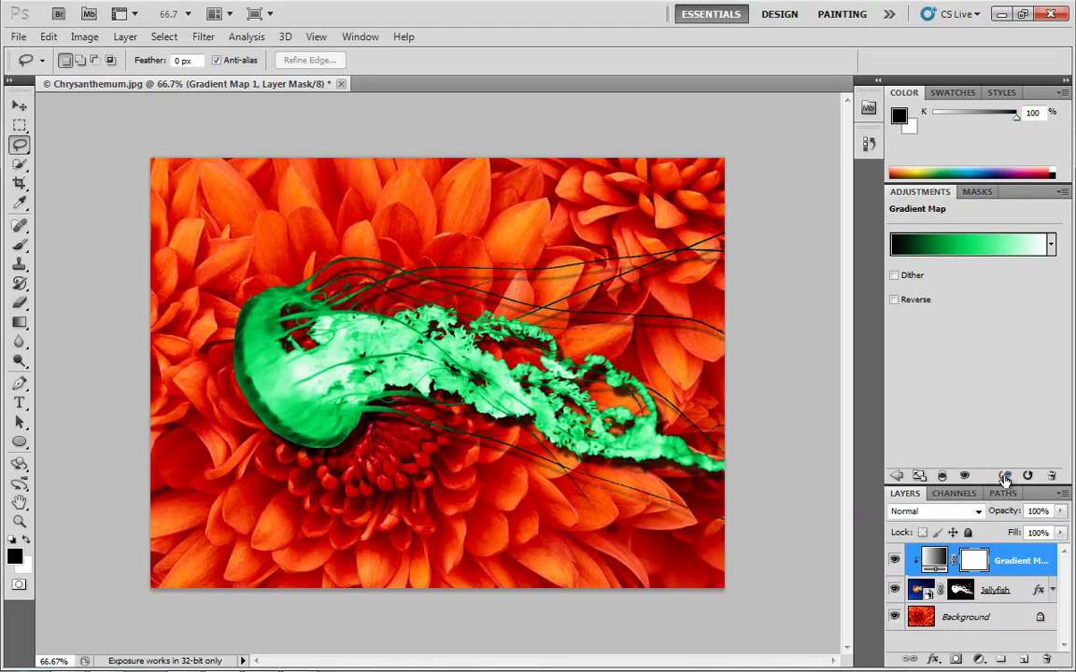
click(1005, 476)
click(1006, 476)
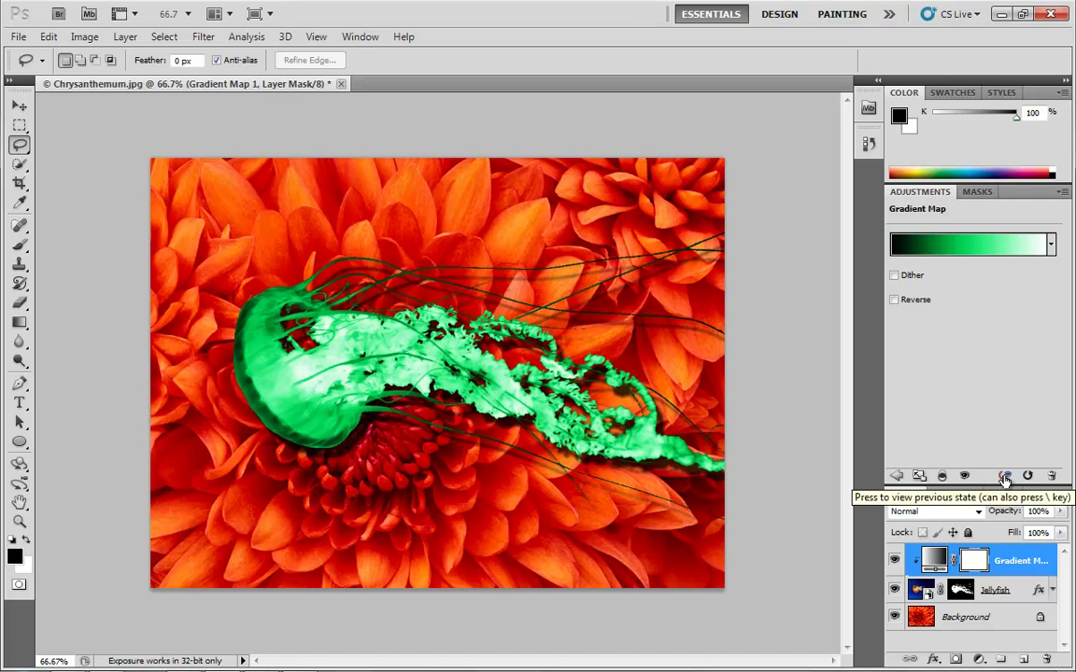
click(1005, 476)
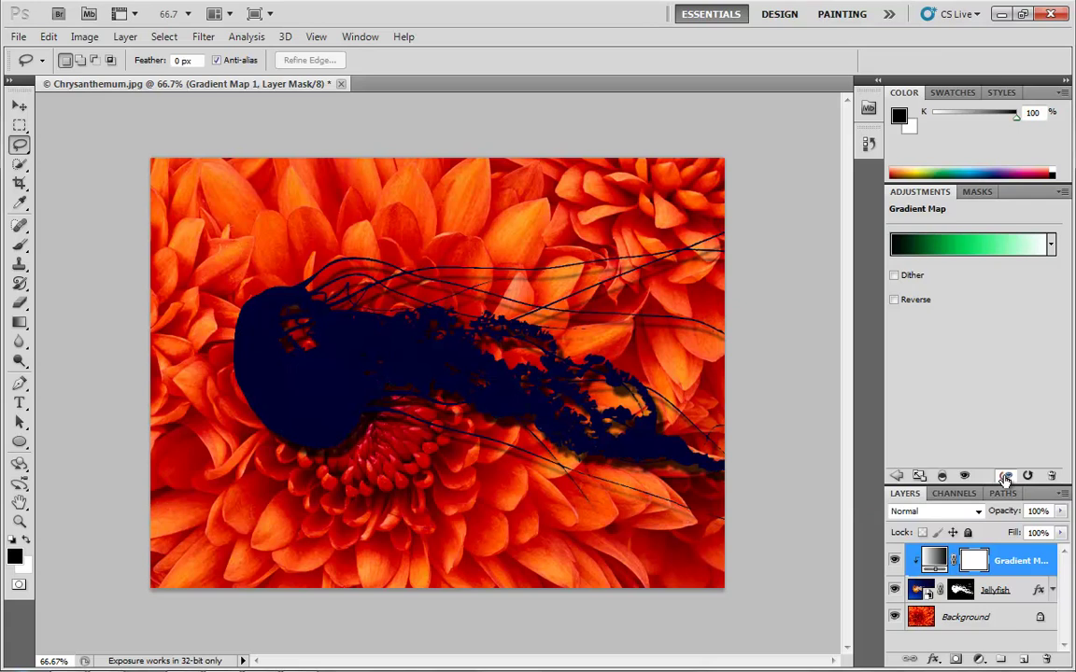
click(1006, 476)
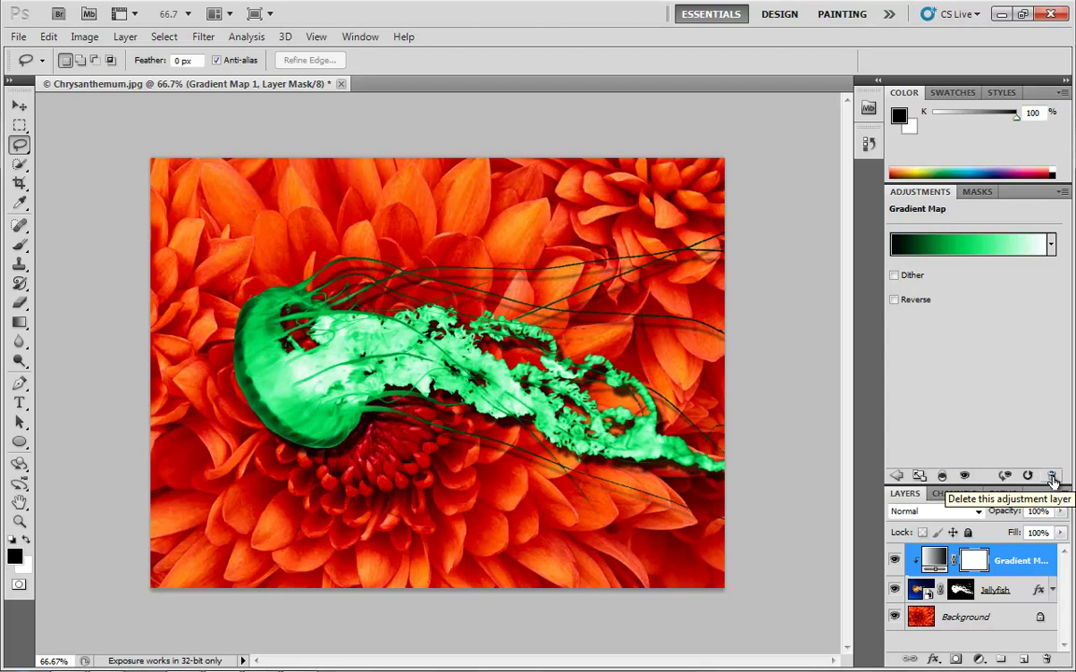
click(1053, 479)
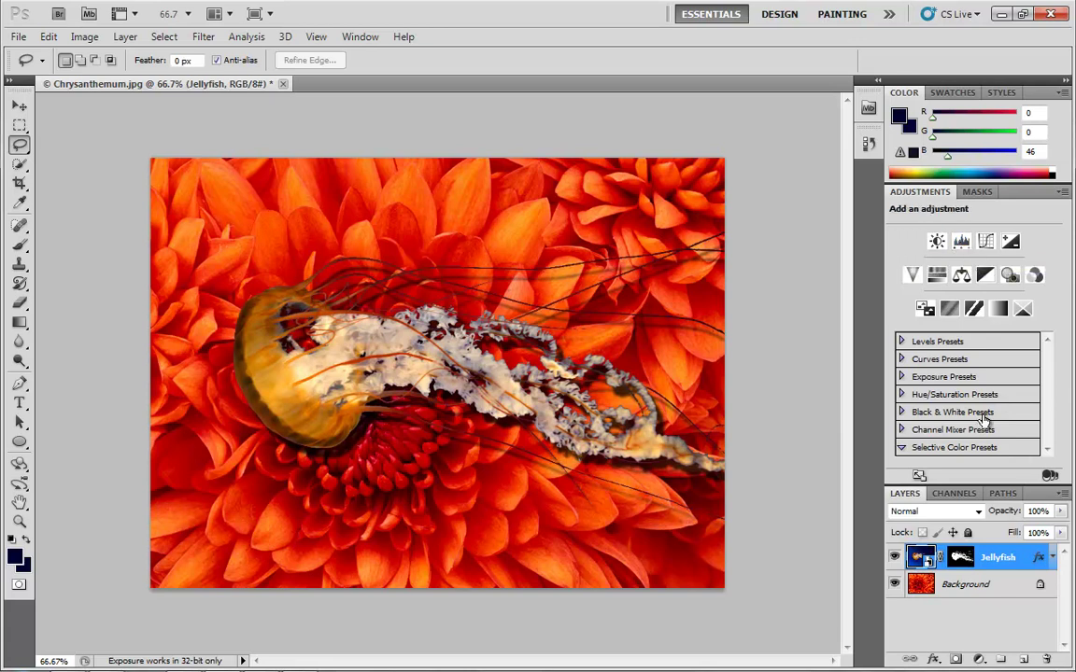
Try a Brightness/Contrast adjustment layer with brightness 103 and contrast 50.
click(938, 242)
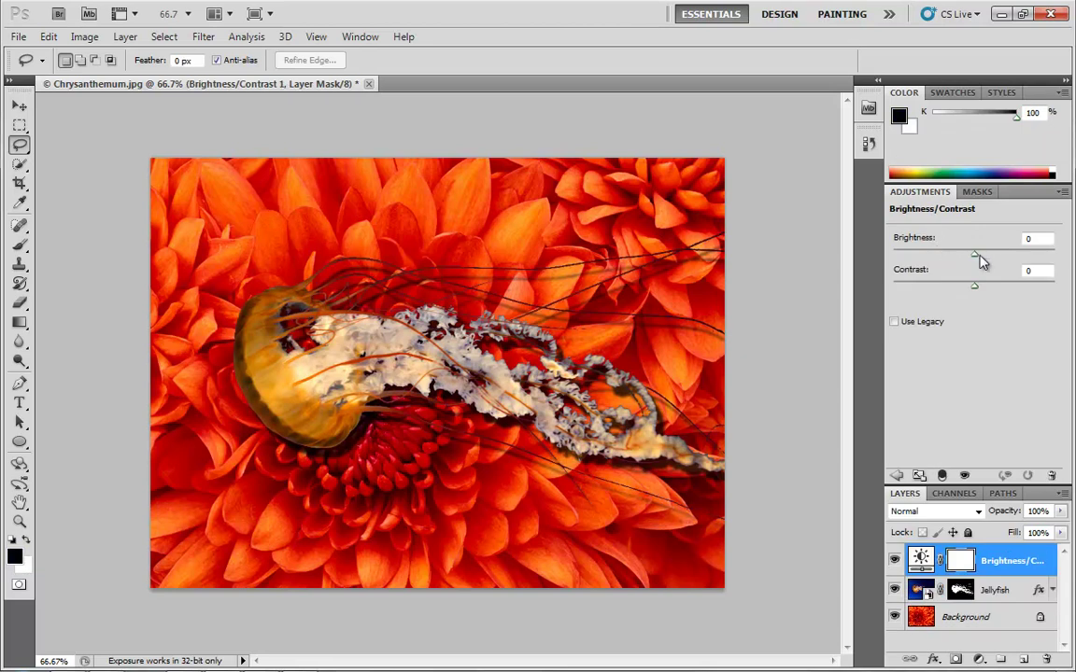
drag(974, 253, 1028, 253)
drag(975, 291, 908, 291)
click(1013, 283)
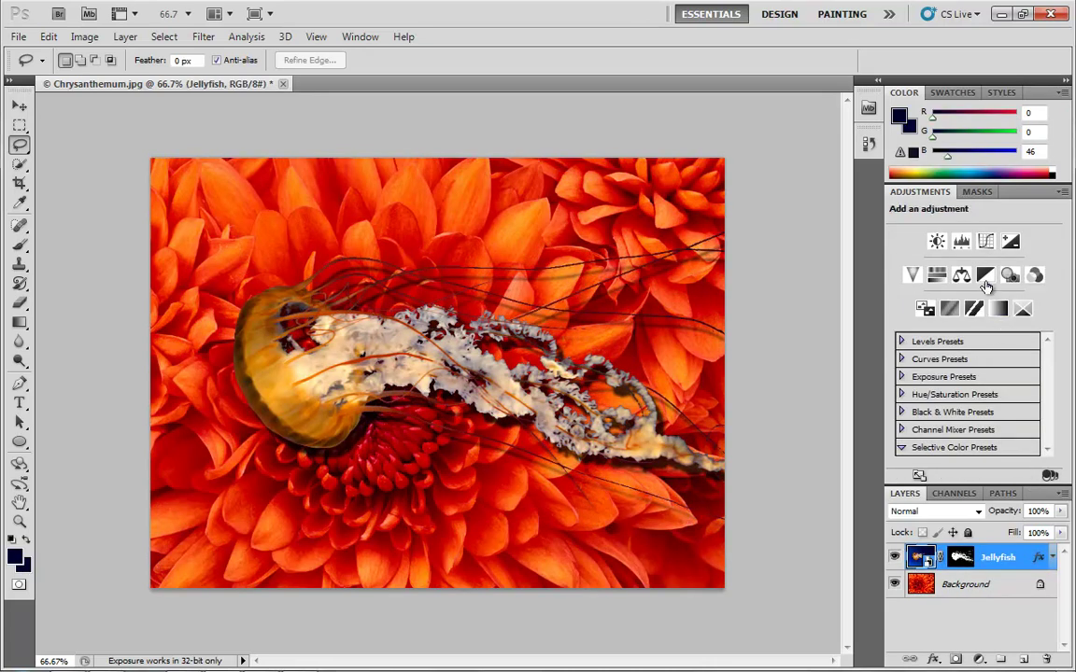
Add a Black & White adjustment layer with Reds at 23, testing its opacity.
click(986, 275)
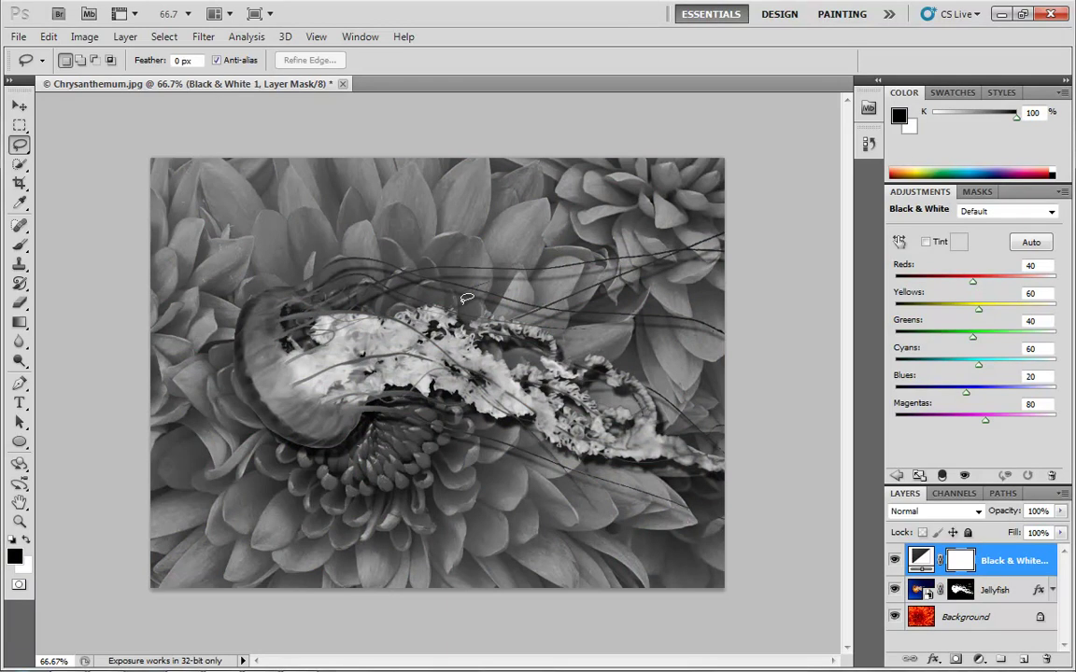
drag(972, 282, 992, 315)
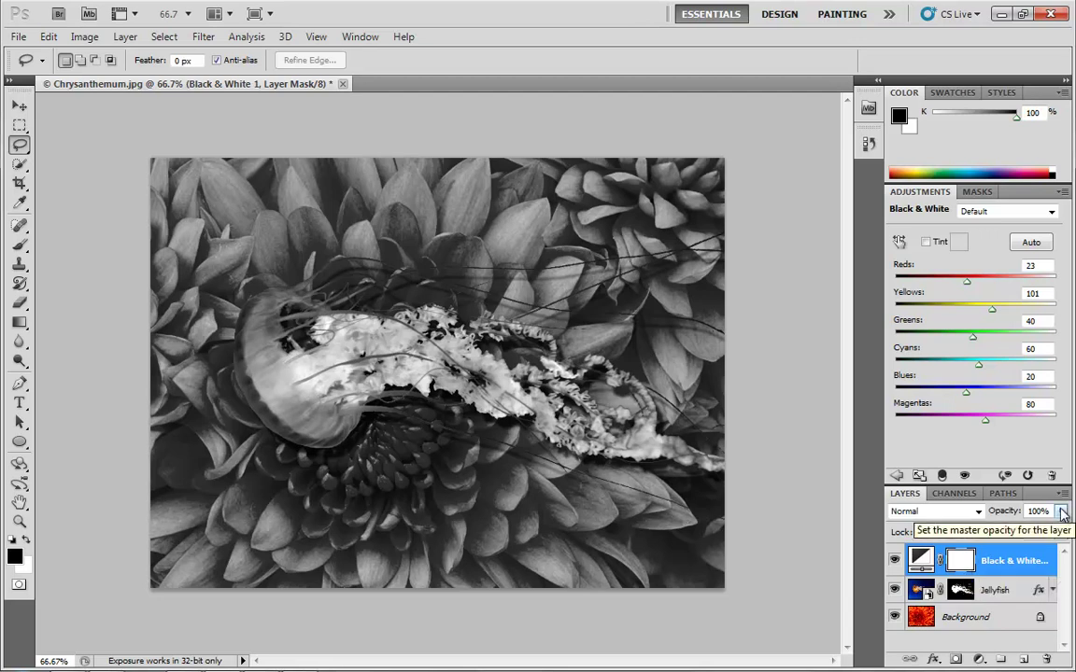
mouse_move(1061, 512)
mouse_down()
mouse_move(1059, 528)
mouse_move(992, 535)
mouse_move(1062, 532)
mouse_up()
click(979, 515)
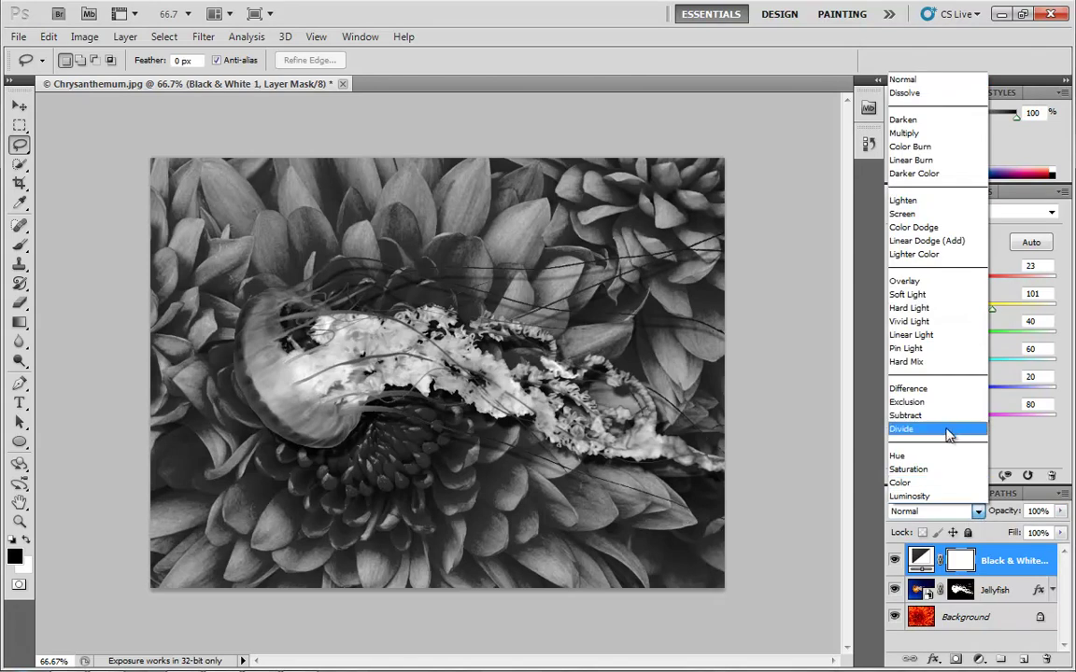
click(929, 281)
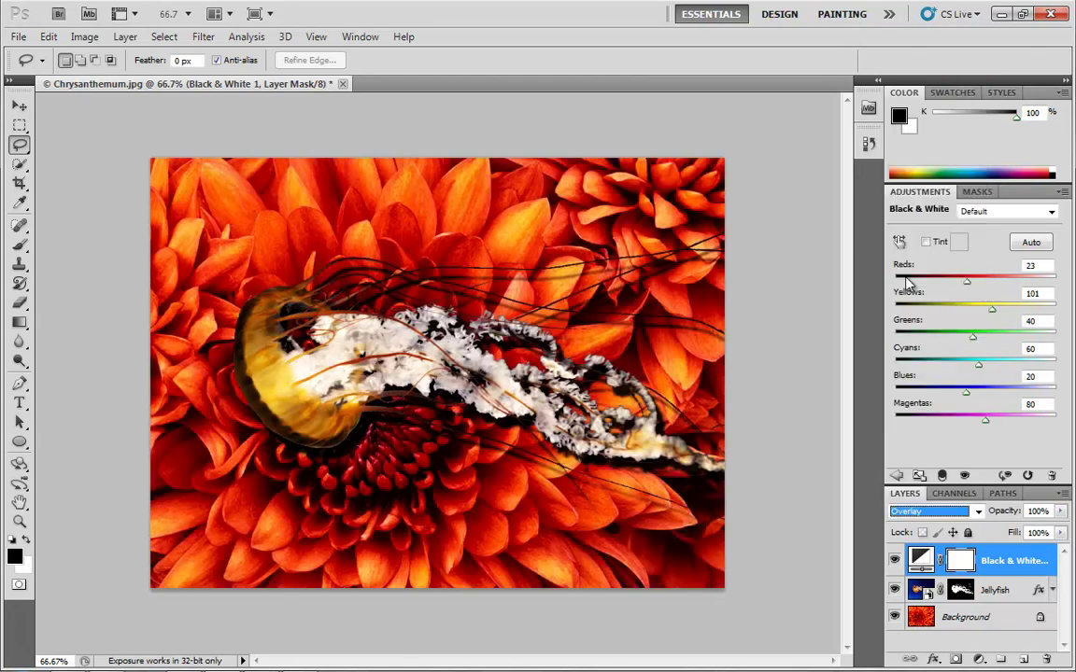
click(978, 511)
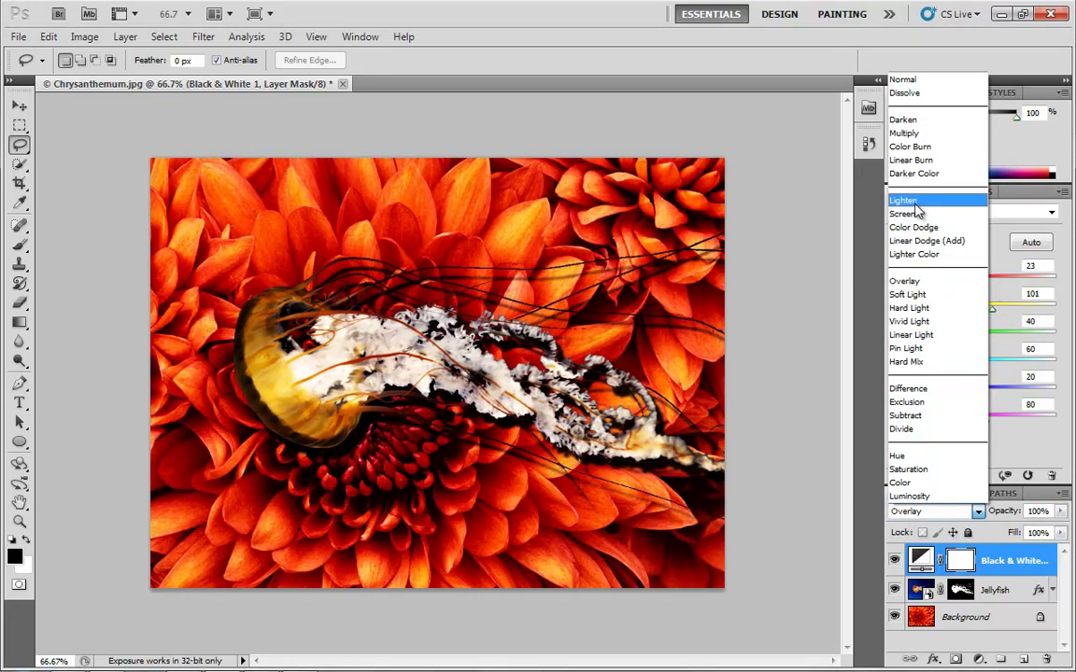
click(914, 201)
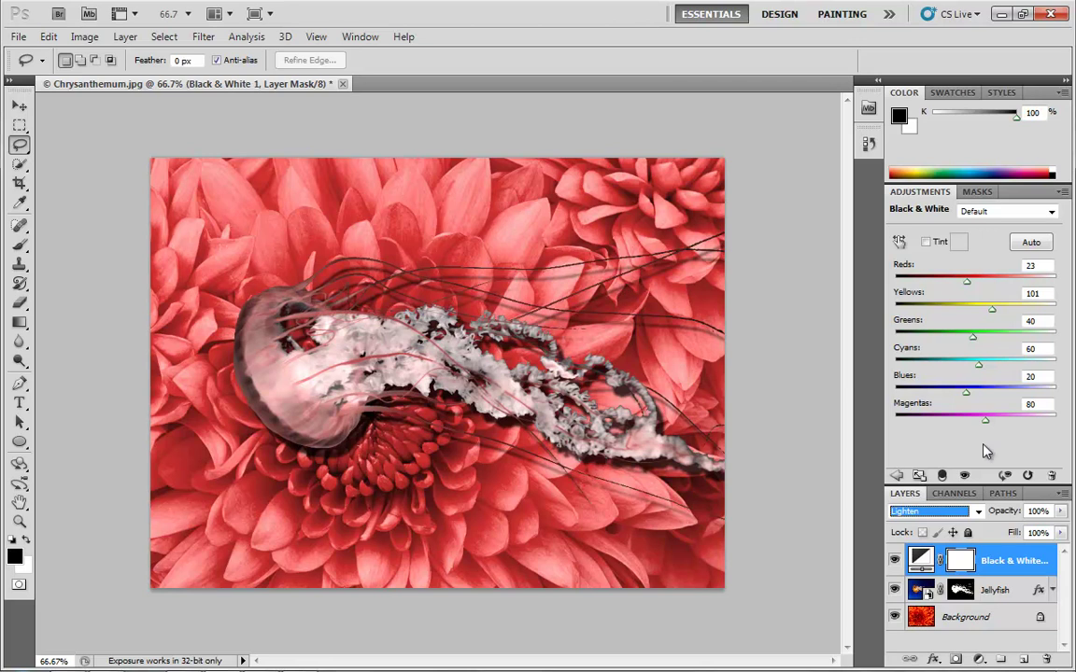
click(978, 512)
click(902, 115)
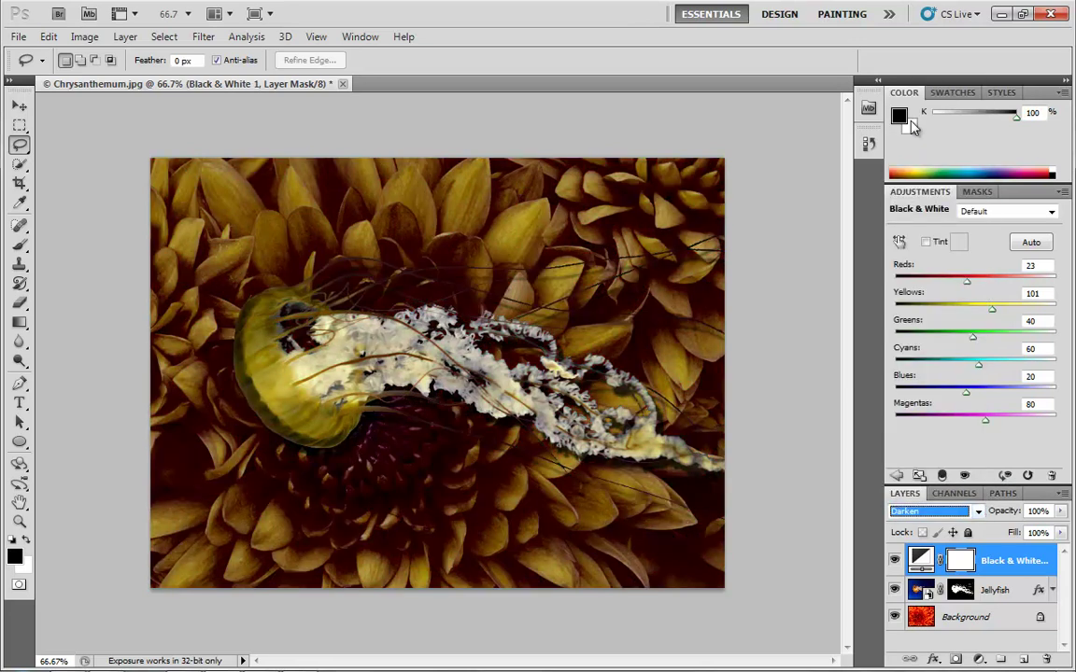
click(978, 512)
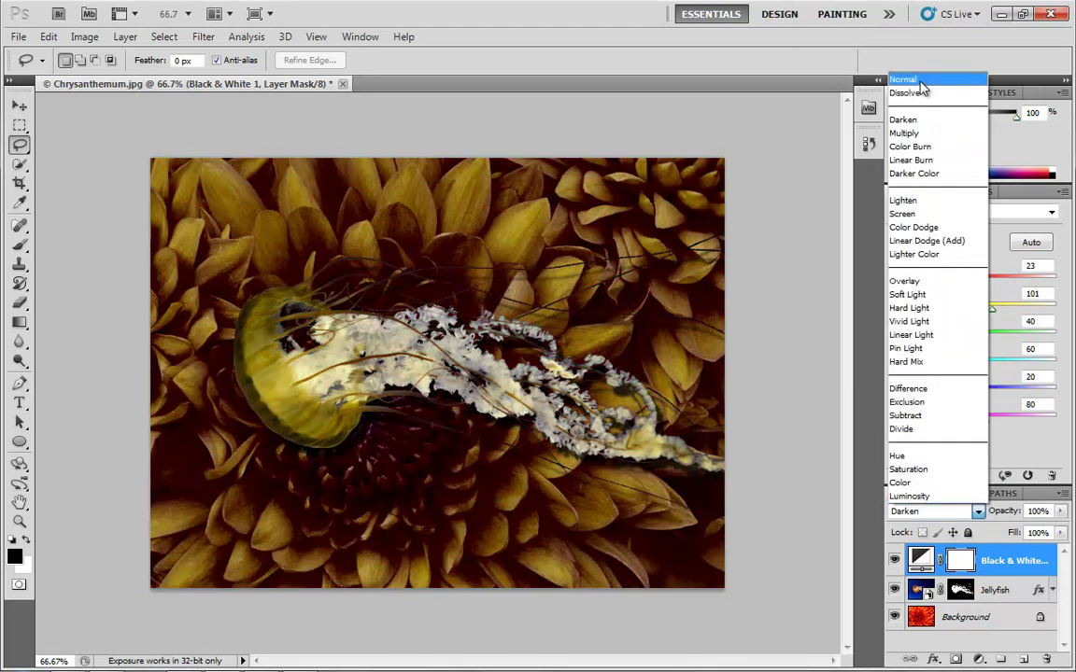
click(887, 80)
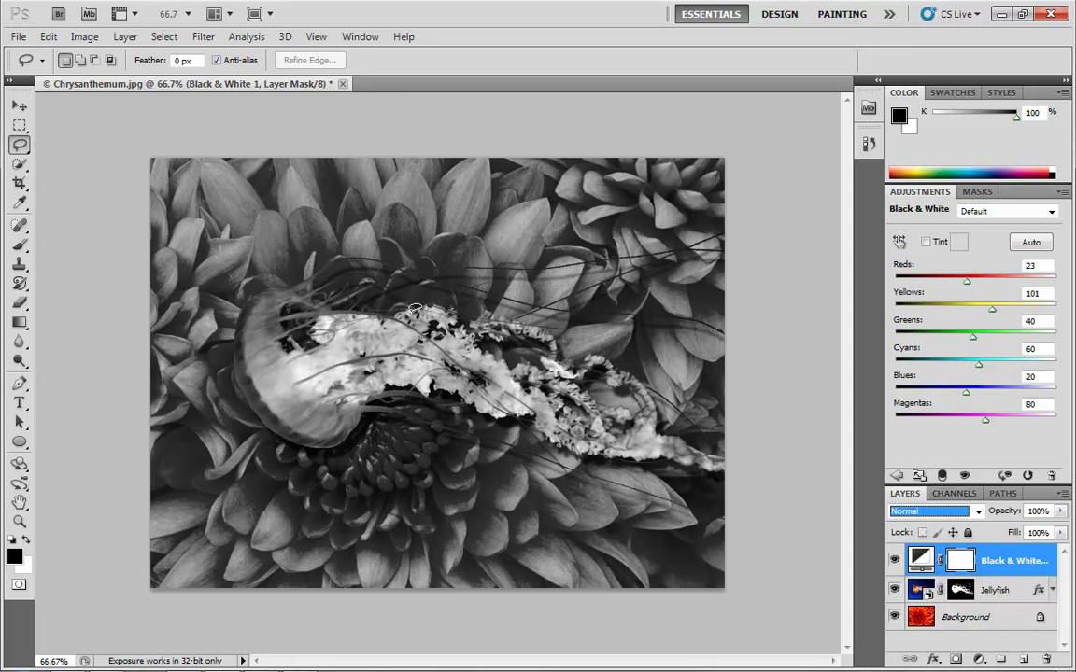
Paint a black vertical band on the Black & White mask around the jellyfish.
click(18, 245)
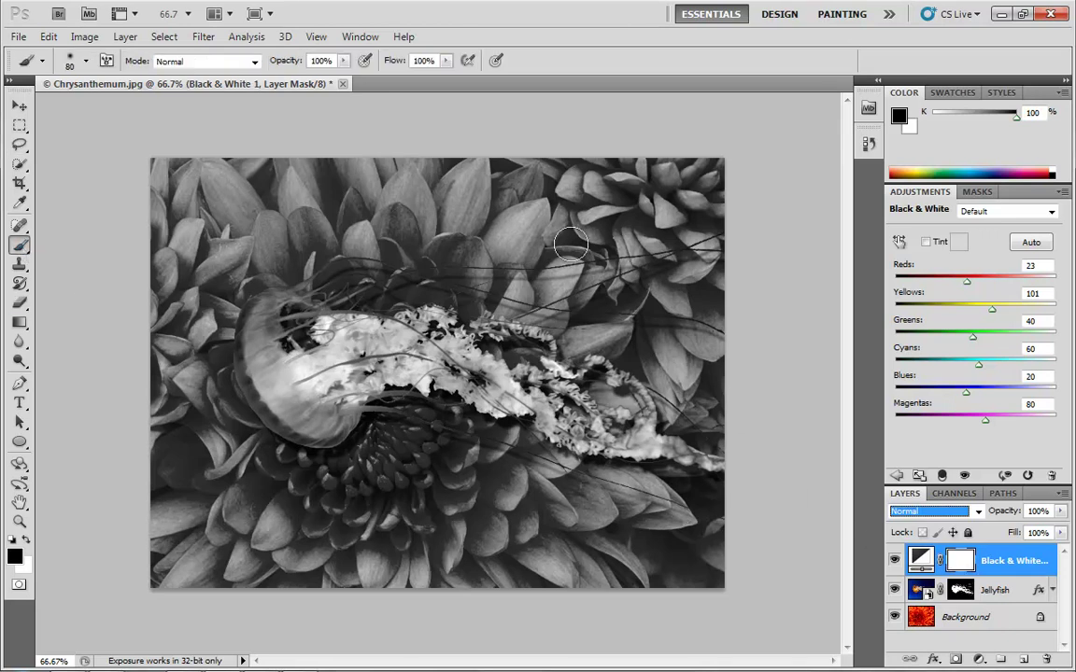
mouse_move(586, 233)
mouse_down()
mouse_move(332, 231)
mouse_move(277, 232)
mouse_move(578, 240)
mouse_move(253, 242)
mouse_move(240, 269)
mouse_move(265, 513)
mouse_move(241, 277)
mouse_move(258, 512)
mouse_move(598, 510)
mouse_move(271, 499)
mouse_move(574, 505)
mouse_move(598, 495)
mouse_move(574, 245)
mouse_move(579, 467)
mouse_up()
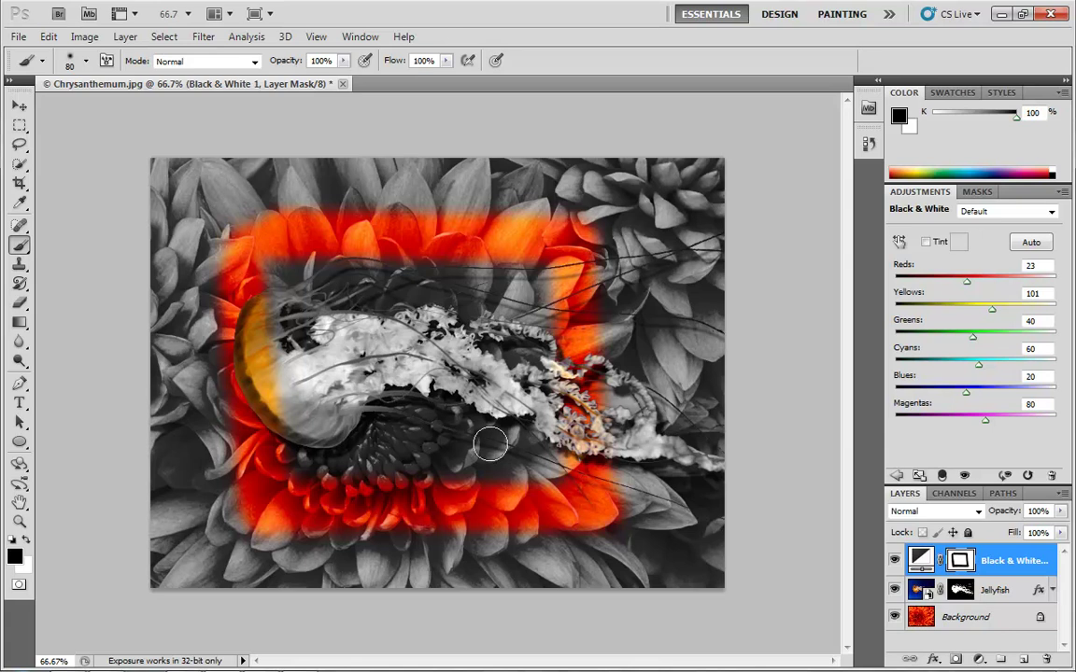
Drag a linear gradient on the mask from lower left to upper right.
click(20, 323)
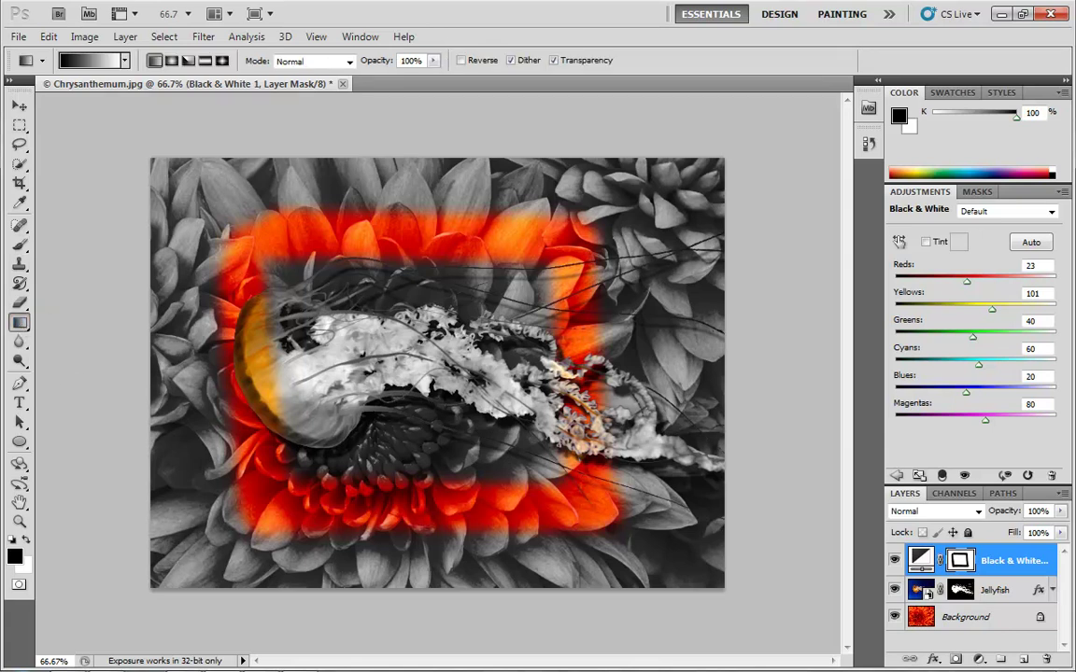
drag(224, 457, 612, 182)
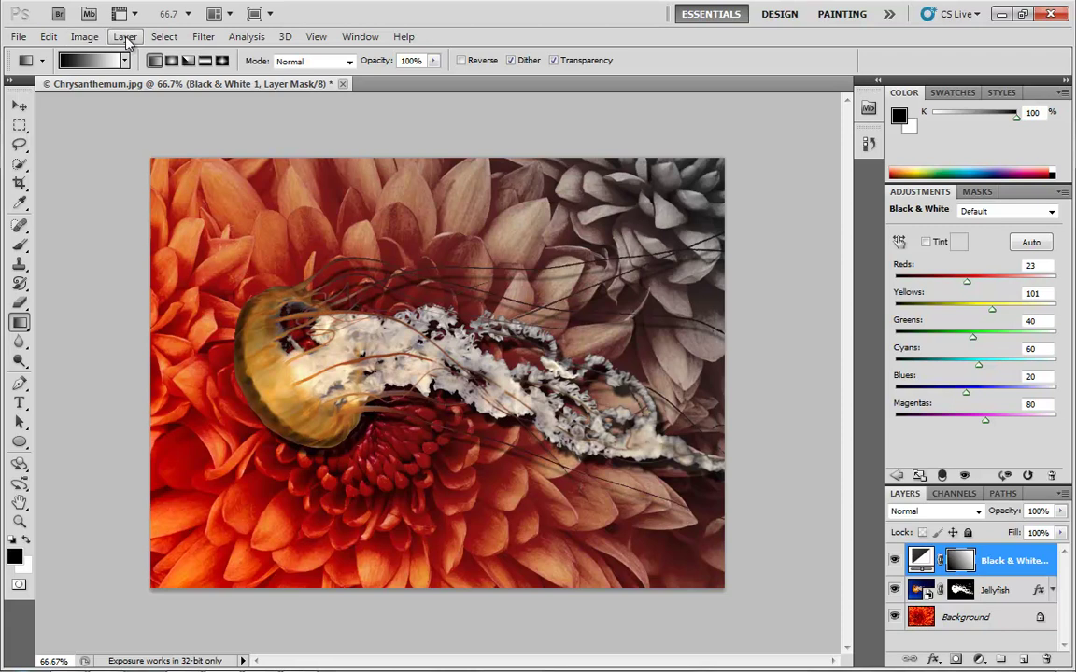
click(85, 39)
mouse_move(105, 81)
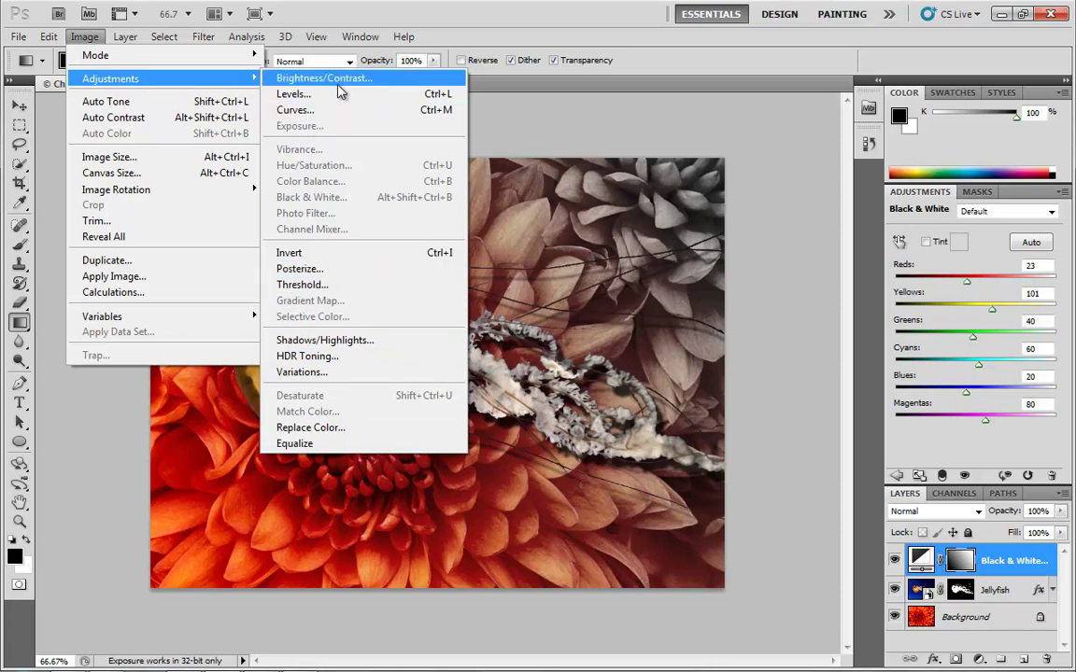
click(756, 133)
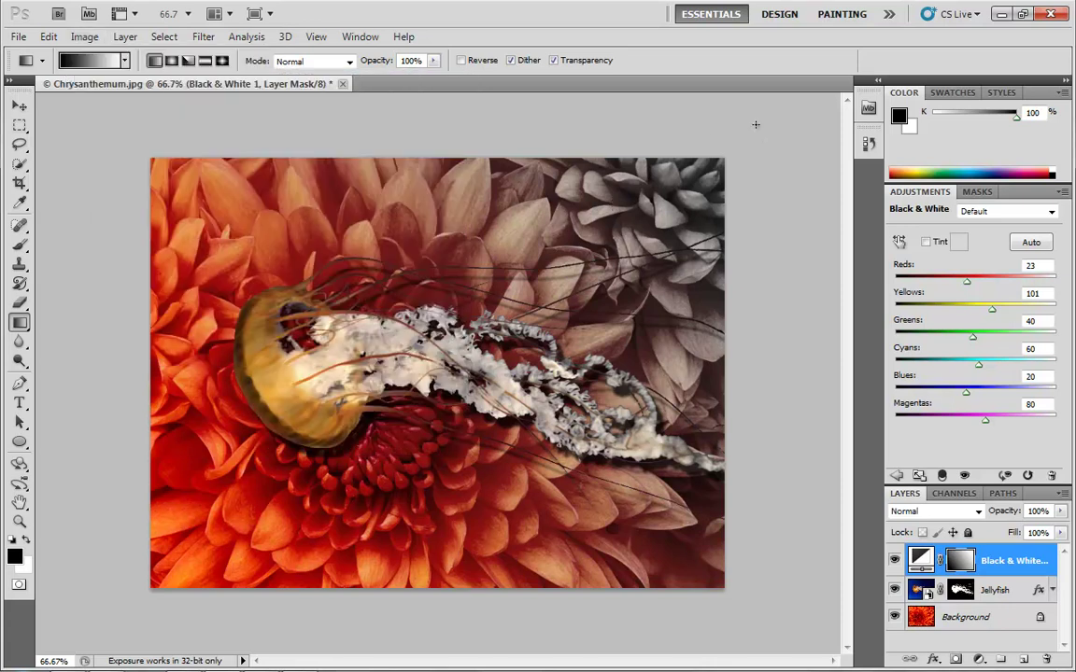